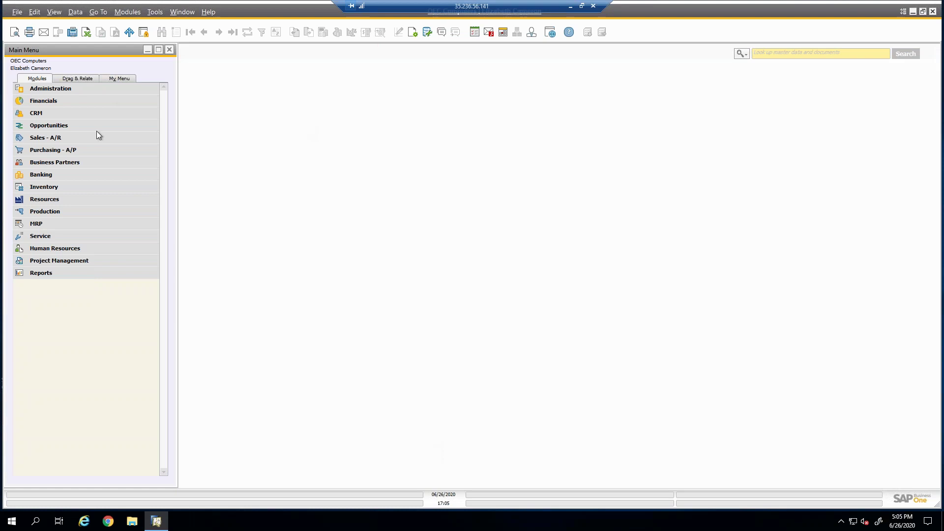
Open Business Partner Master Data and browse to the Maxi-Teq customer record.
left_click(50, 162)
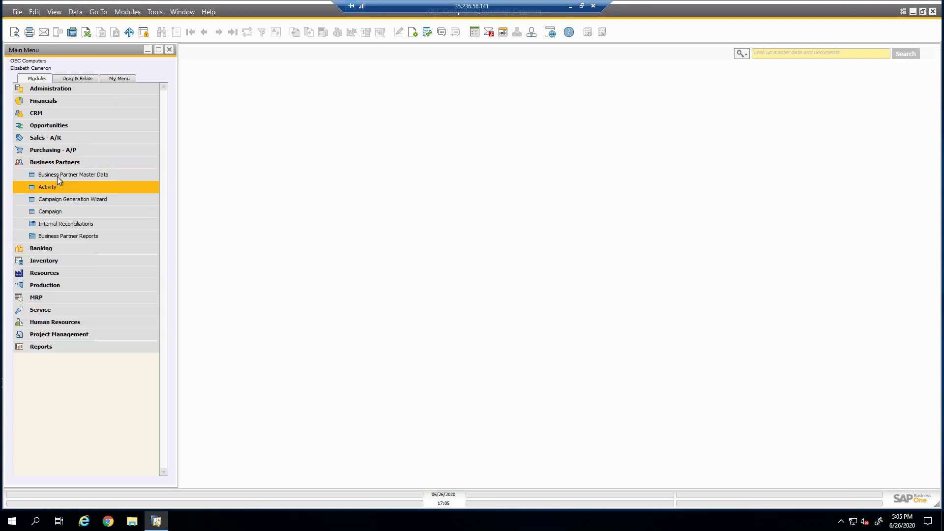
left_click(57, 175)
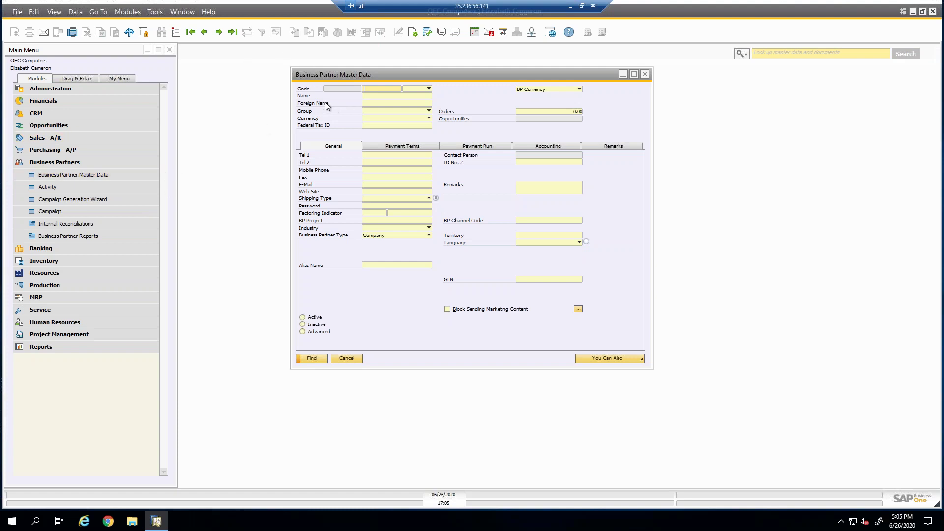
left_click(219, 33)
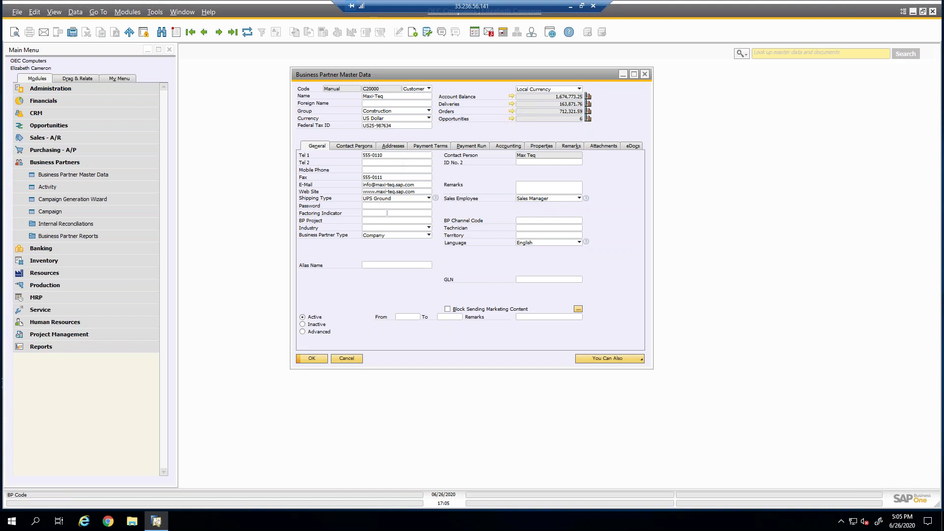
Review Maxi-Teq's ship-to address and tax code, then show its Accounting details.
left_click(393, 146)
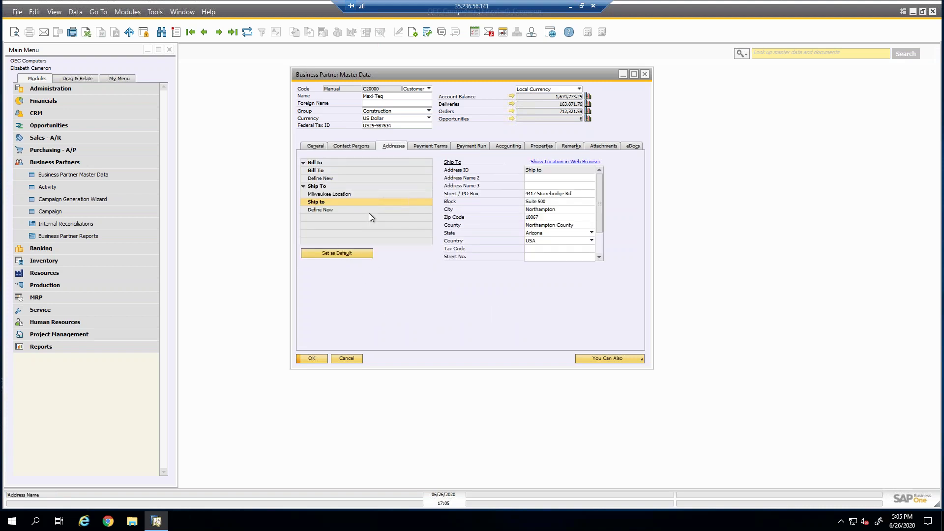
left_click_drag(600, 214, 601, 243)
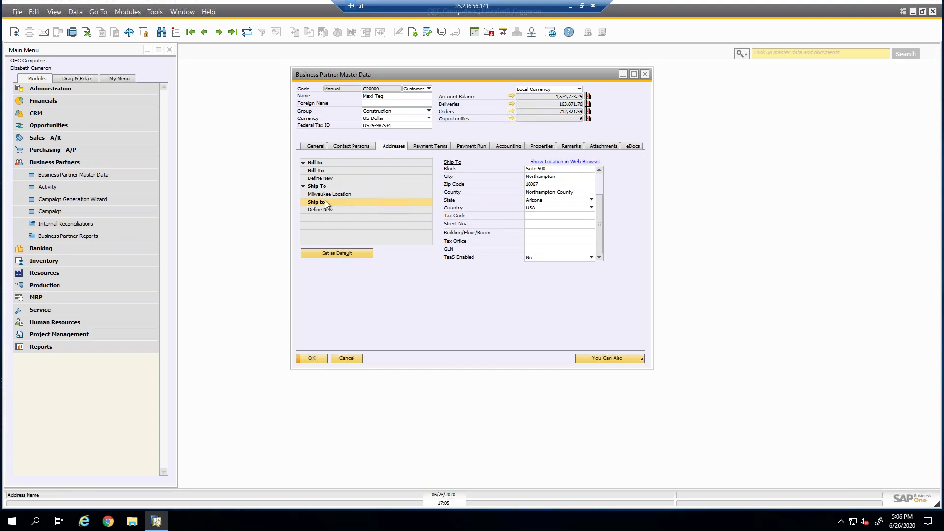
left_click(532, 215)
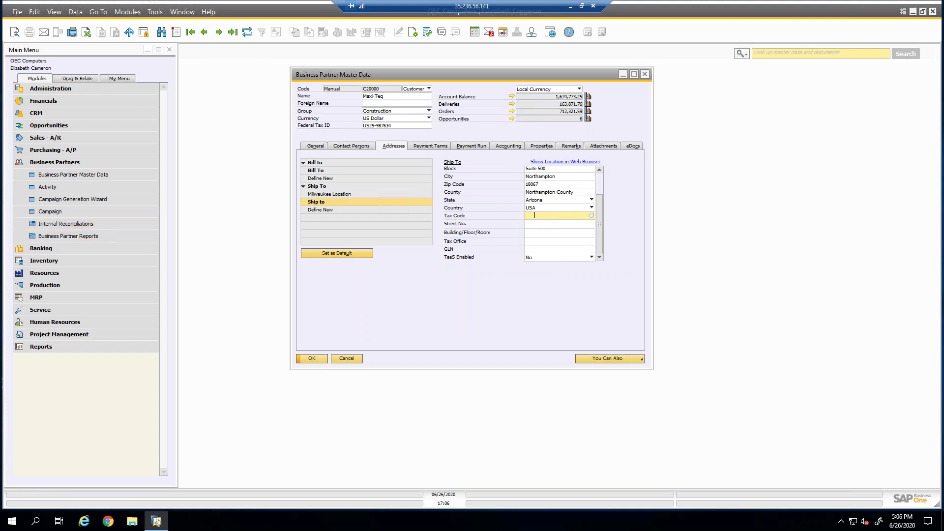
left_click(472, 147)
left_click(508, 147)
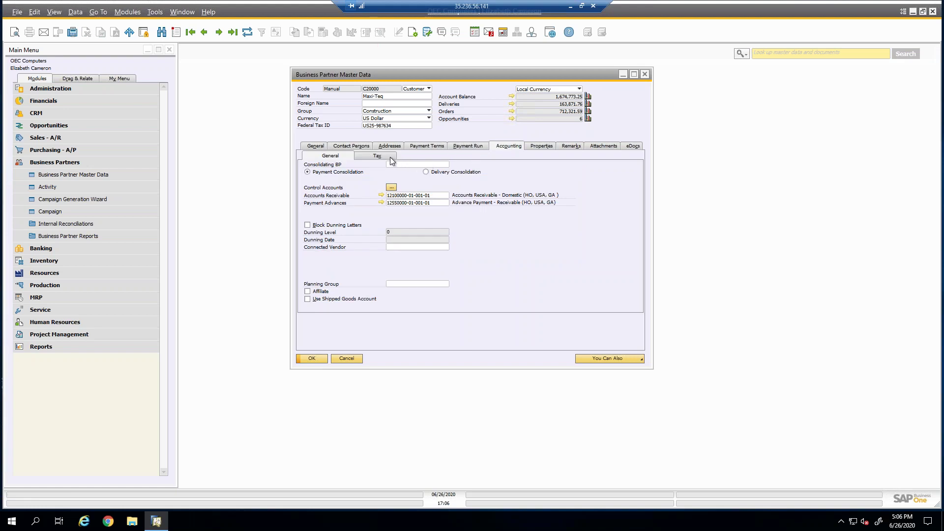
Set Maxi-Teq's tax status to Exempt on the Accounting Tax tab.
left_click(389, 157)
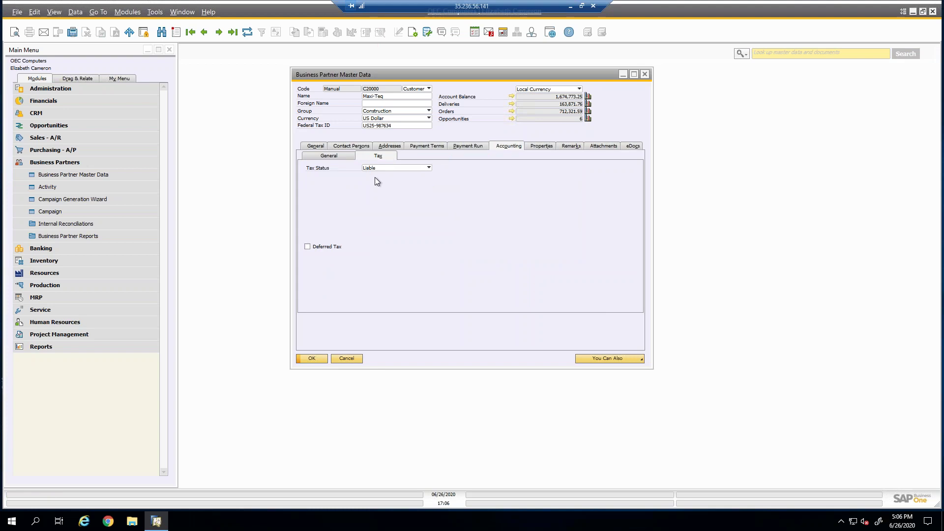
left_click(374, 167)
left_click(374, 180)
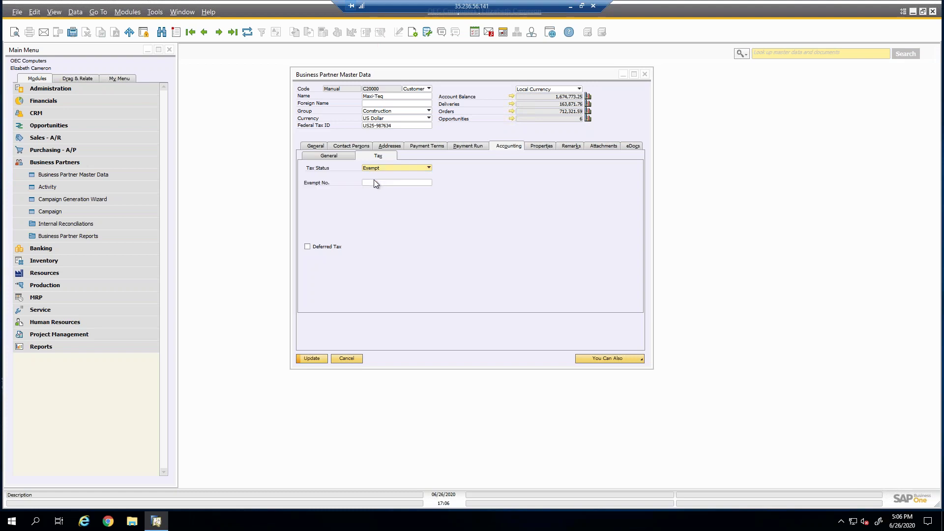
left_click(388, 184)
Give the ship-to address tax code AZ Arizona and update the customer record.
left_click(388, 146)
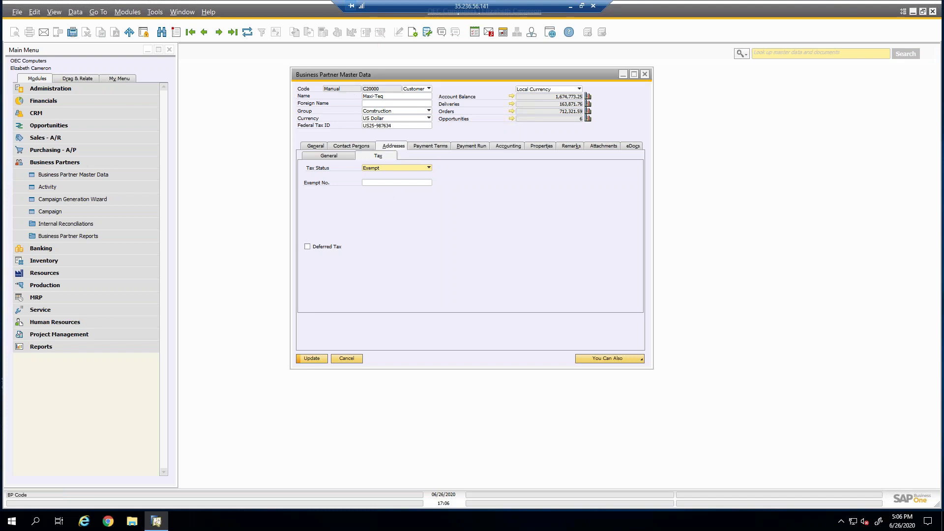
left_click(545, 215)
key("Tab")
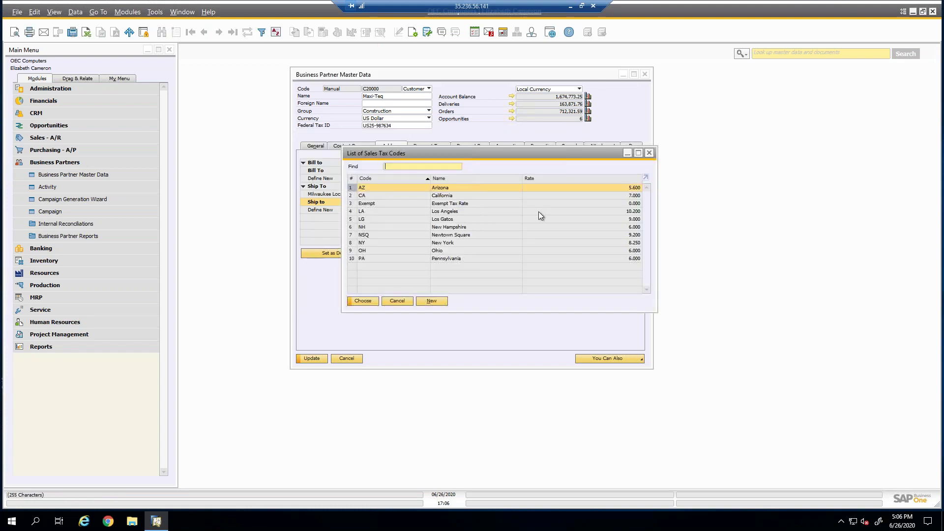
double_click(455, 187)
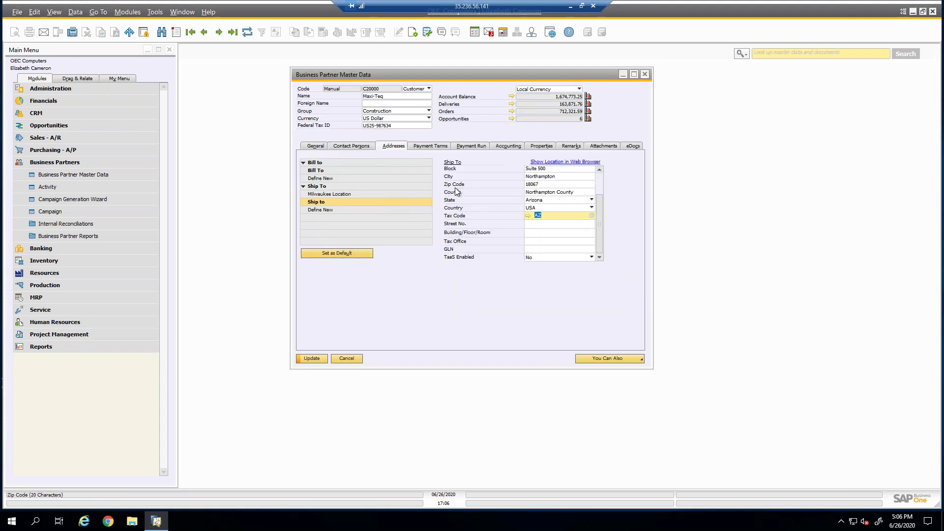
left_click(313, 357)
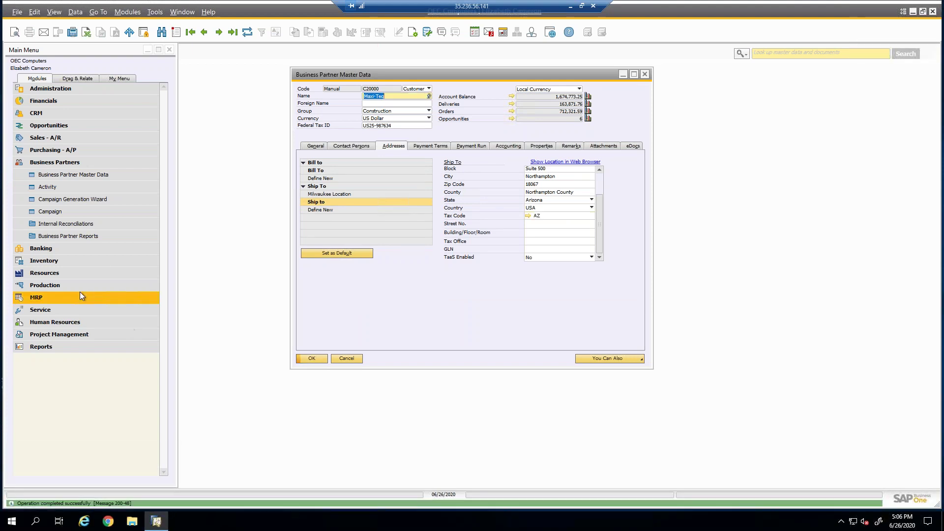
left_click(67, 163)
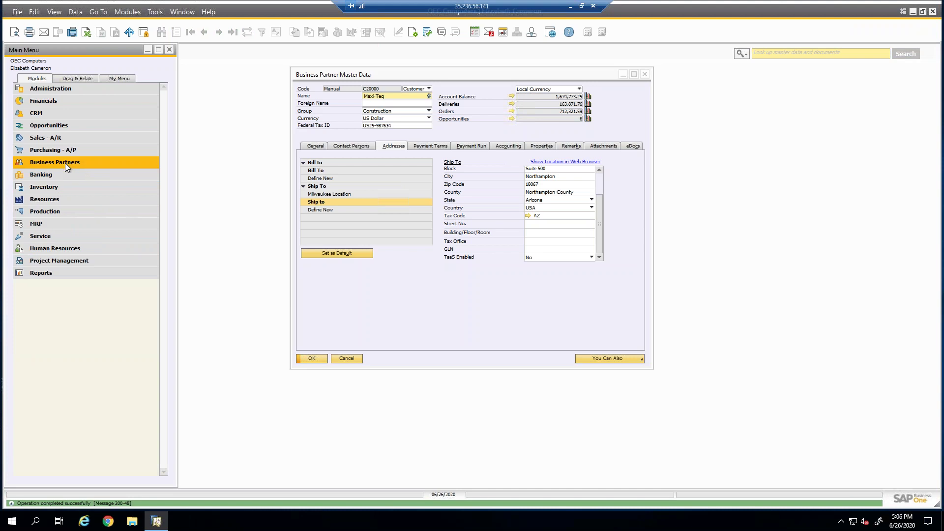
left_click(48, 187)
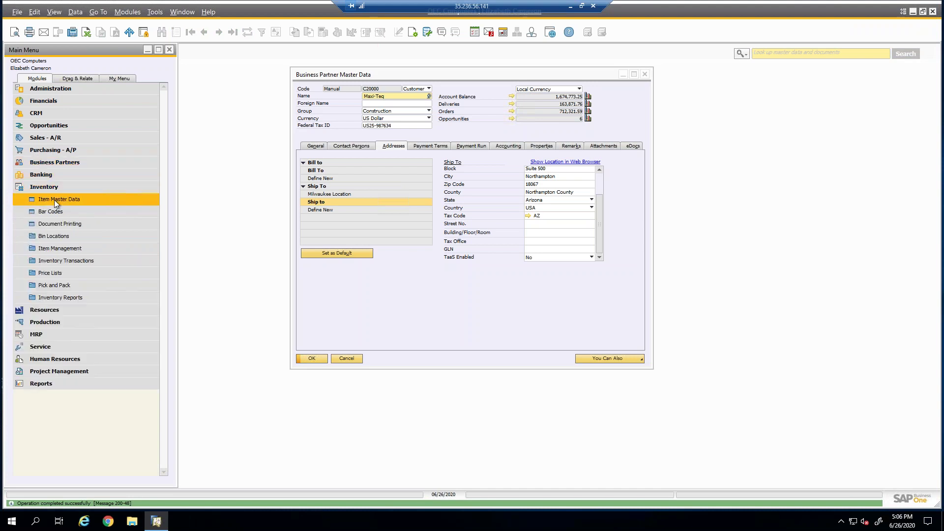
Show item A00001 J.B. Officeprint 1420 in Item Master Data beside the customer record.
left_click(55, 199)
left_click(219, 32)
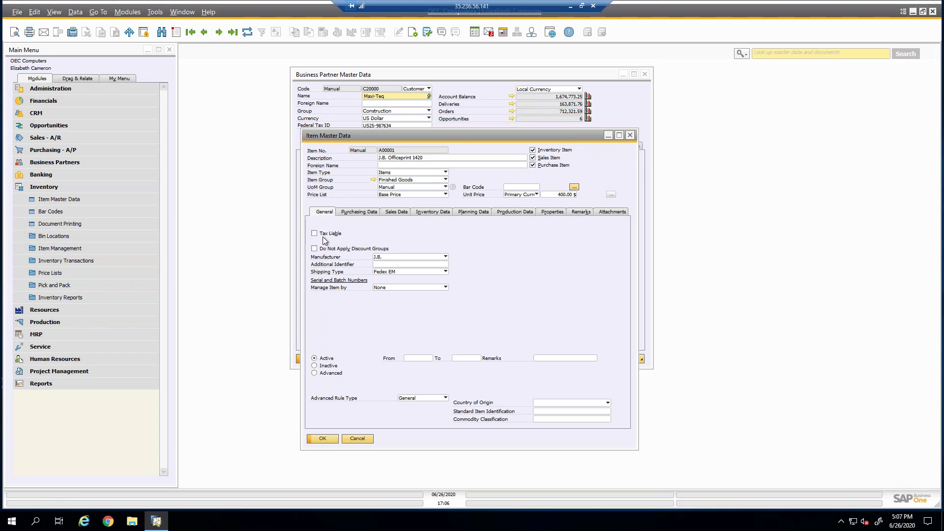
left_click_drag(389, 139, 707, 72)
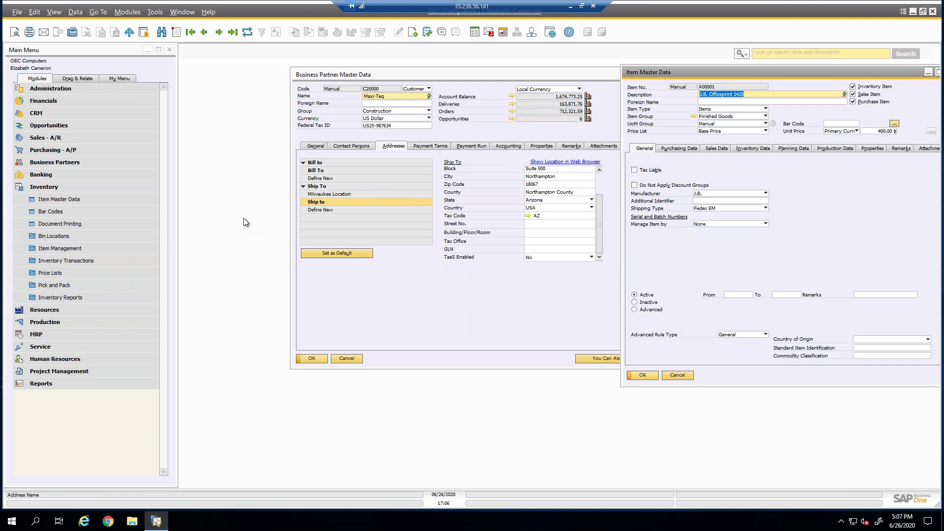
Start a new sales order from the Sales - A/R menu.
left_click(78, 214)
left_click(44, 186)
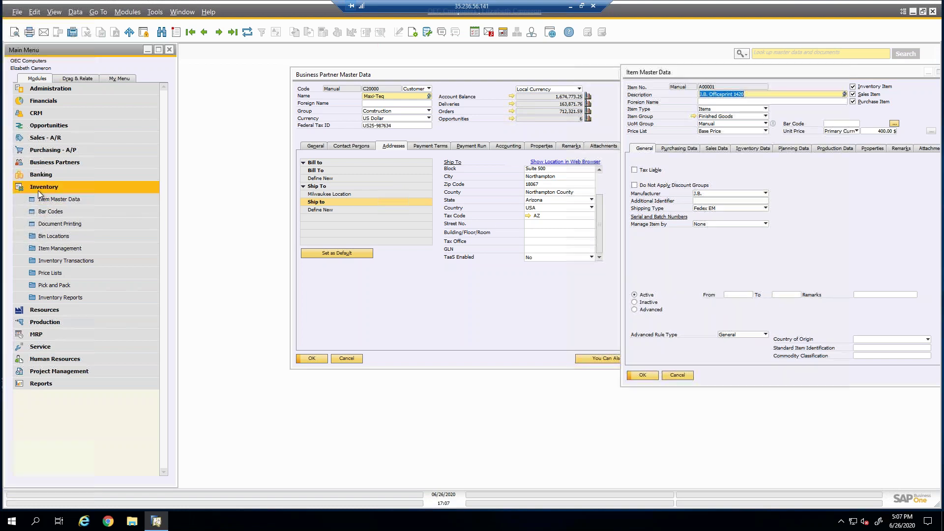
left_click(42, 162)
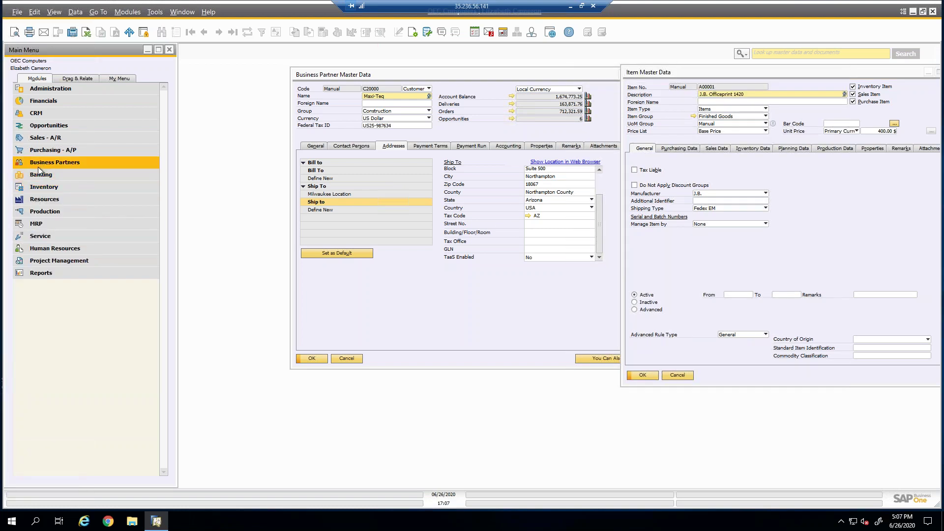
left_click(39, 140)
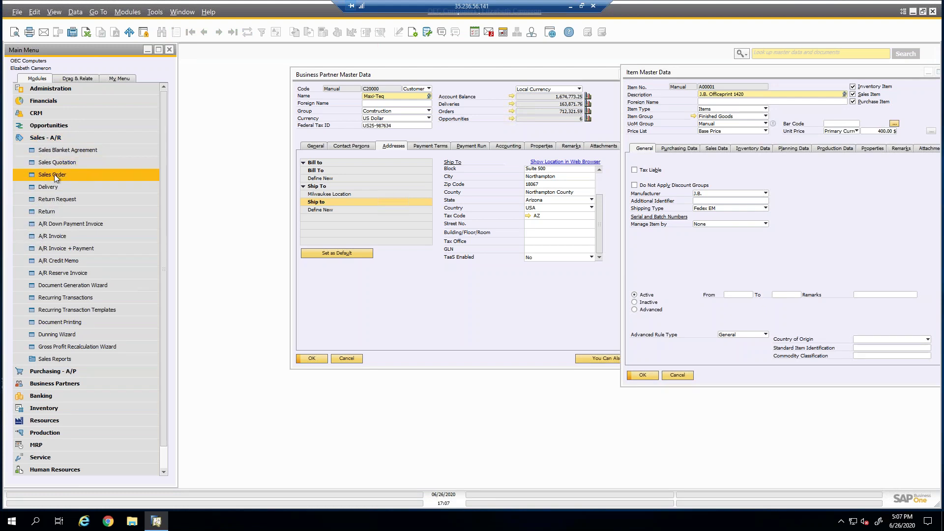
left_click(54, 175)
Fill the sales order with customer Maxi-Teq and item A00001 at 400.00 $, tax code AZ.
key("Tab")
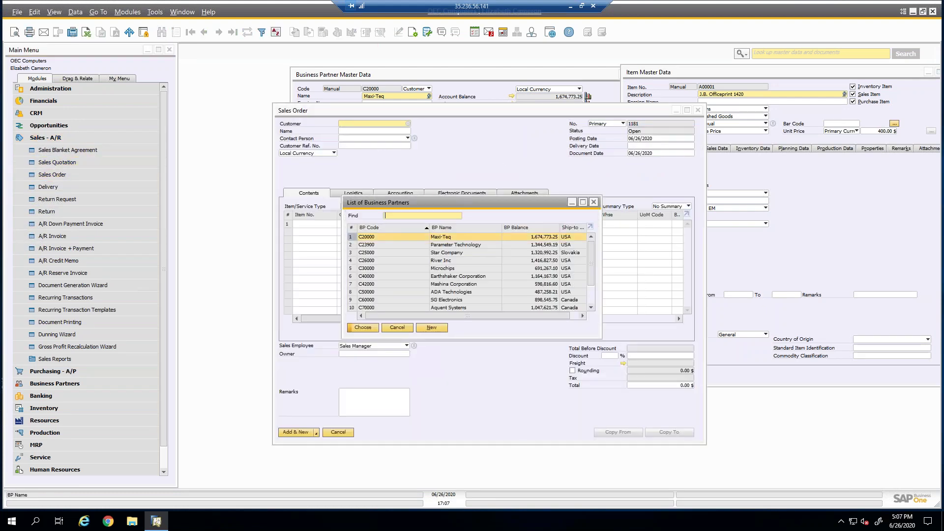
double_click(408, 235)
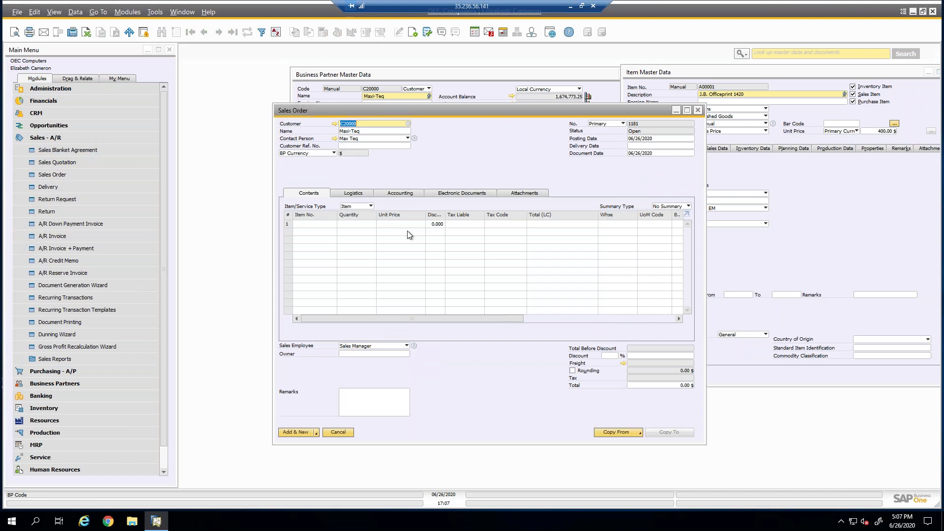
left_click(318, 223)
key("Tab")
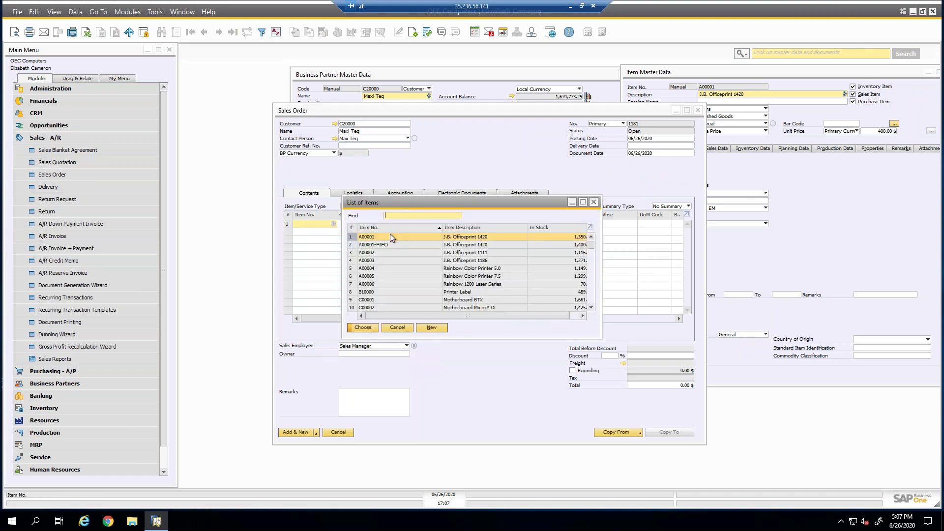
double_click(390, 237)
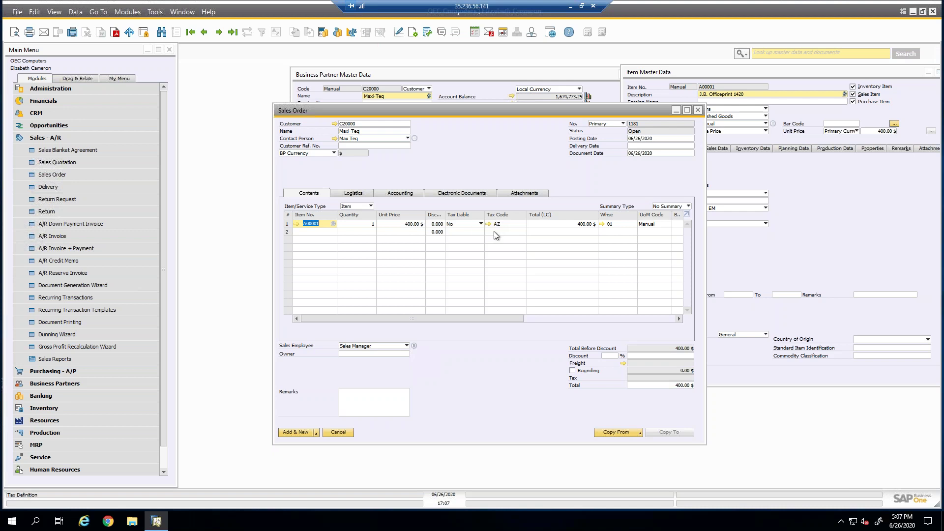
left_click(85, 251)
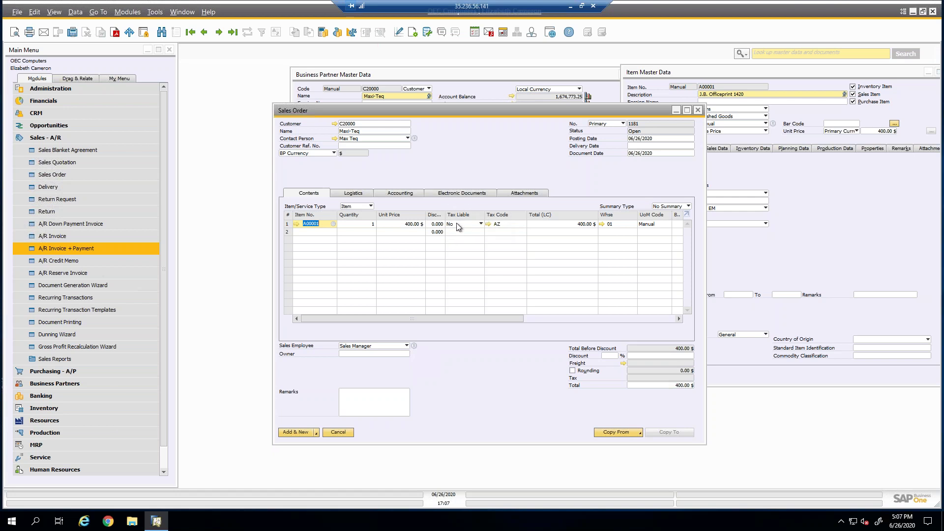
left_click(768, 193)
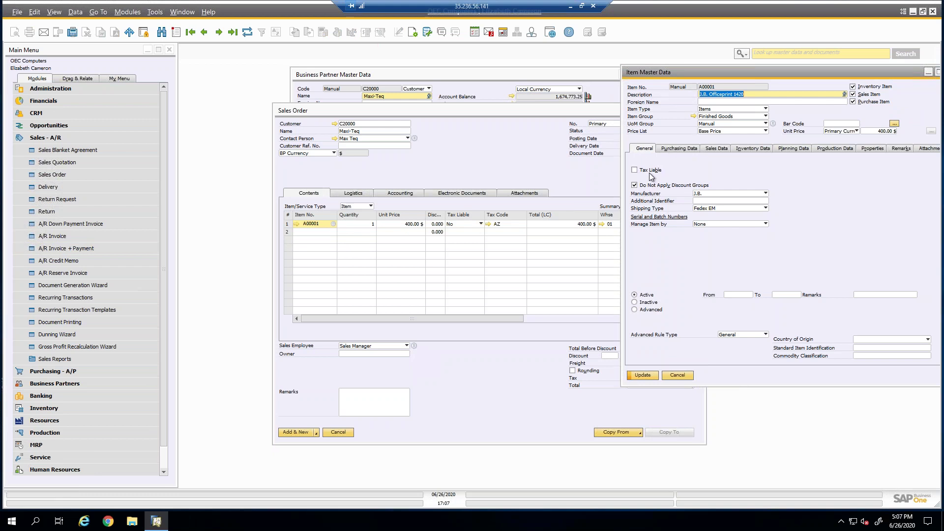
left_click(522, 179)
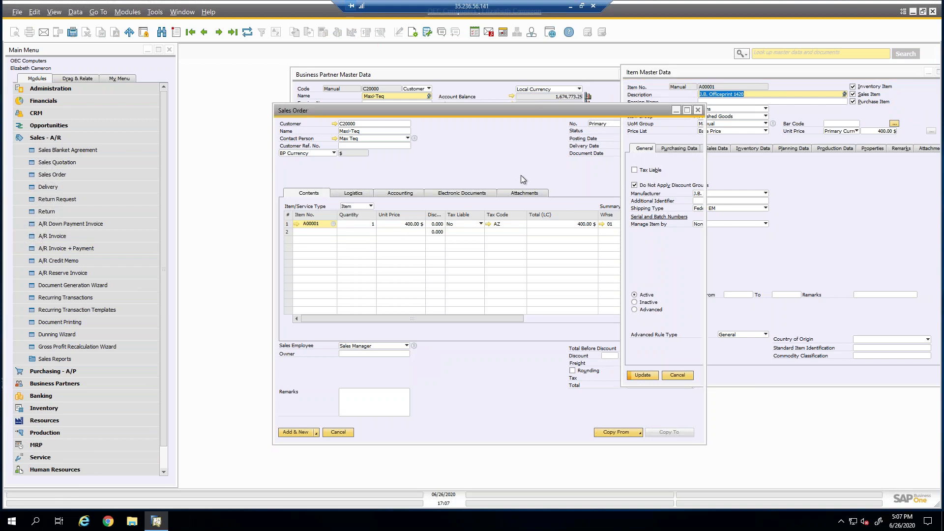
left_click(477, 227)
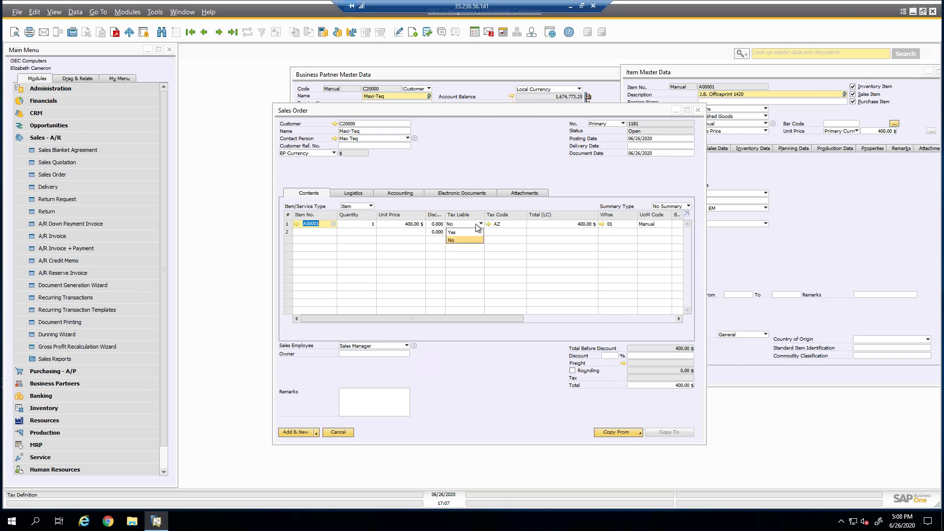
left_click(460, 239)
left_click(460, 227)
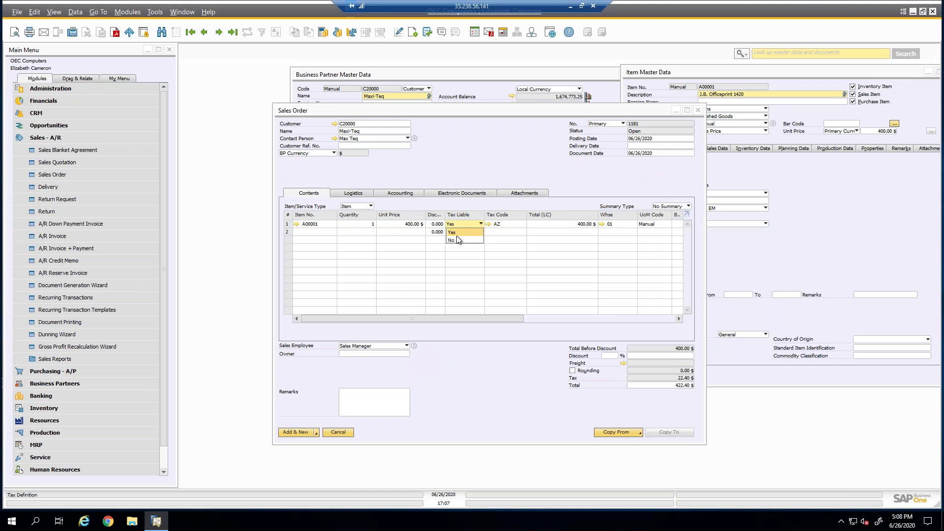
left_click(460, 240)
left_click(457, 227)
left_click(456, 233)
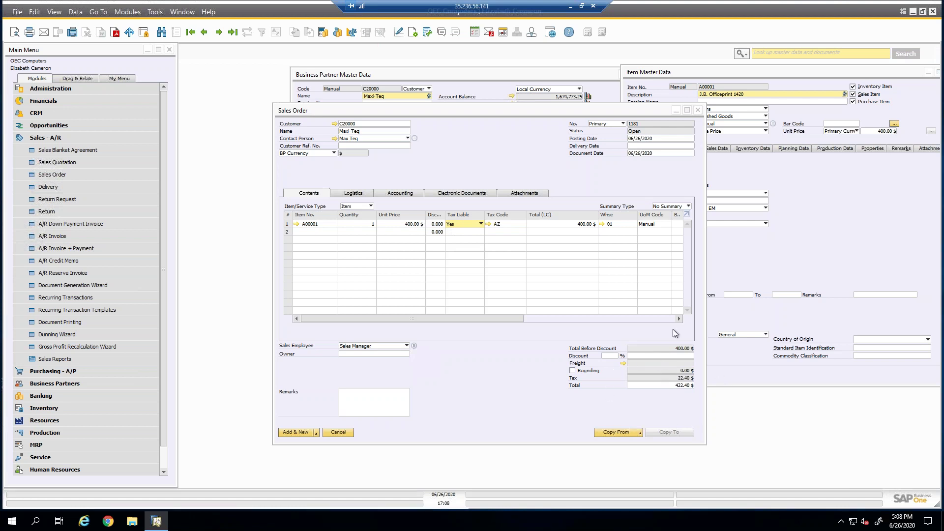
left_click(480, 225)
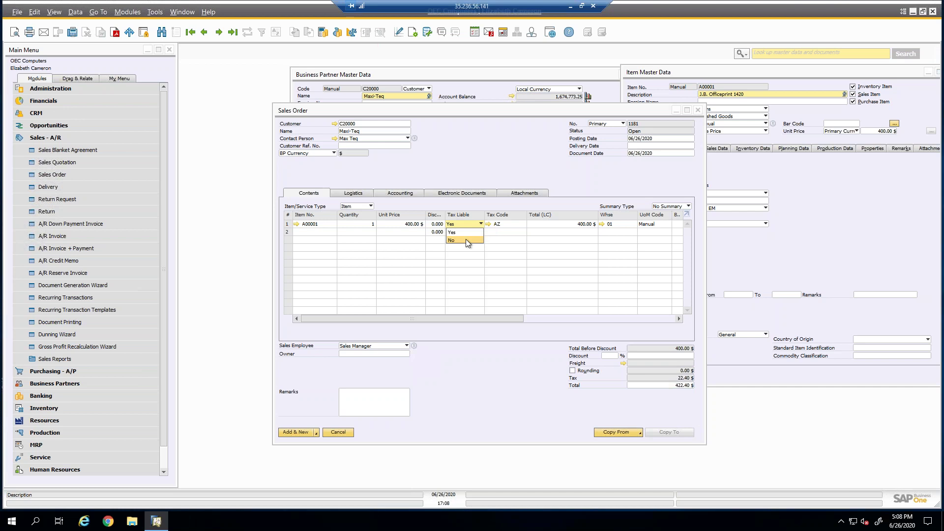
left_click(467, 240)
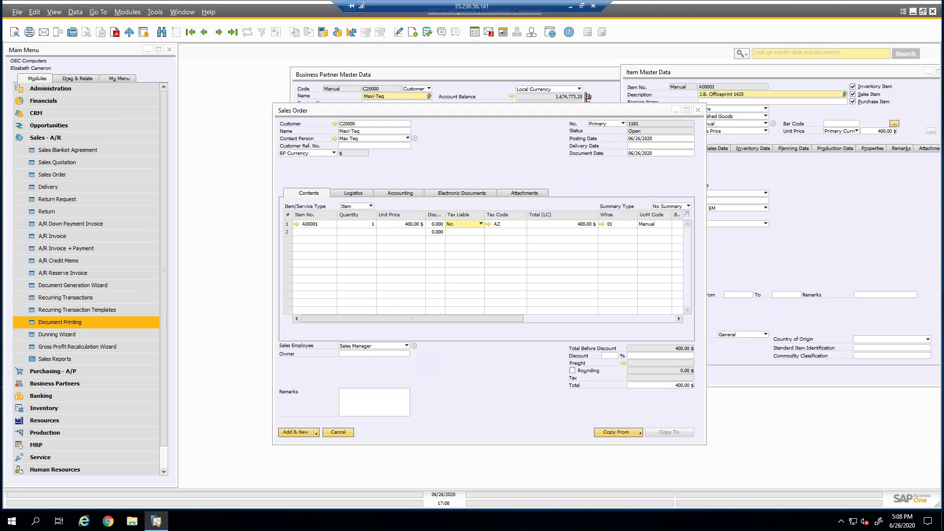
Cancel the test sales order and open the AZ tax code setup from Maxi-Teq's ship-to address.
left_click(338, 433)
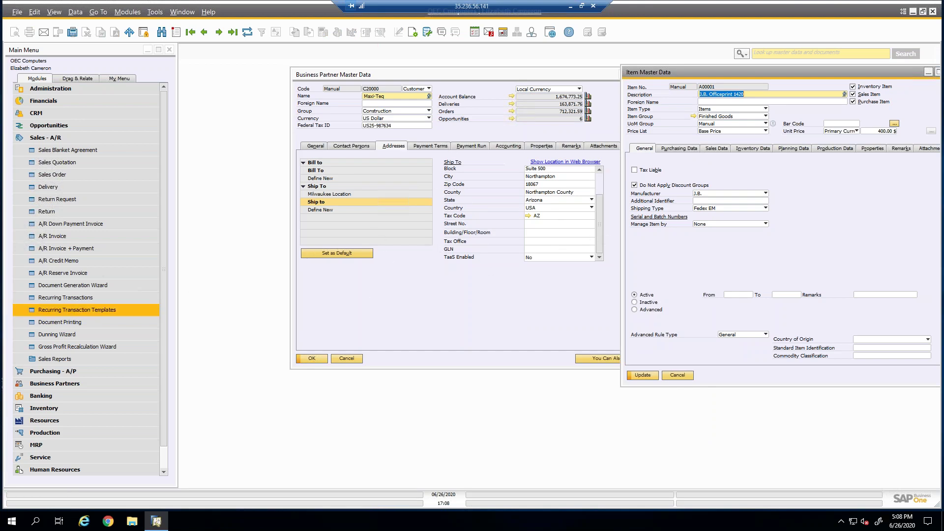
left_click(530, 217)
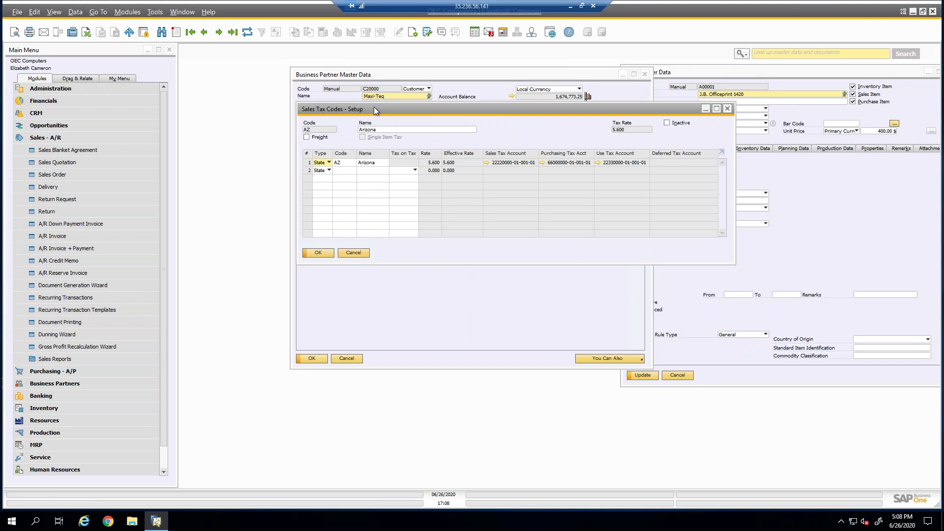
Step through the sales tax codes to LG Los Gatos (9.000 total), then close the setup.
left_click_drag(379, 109, 358, 225)
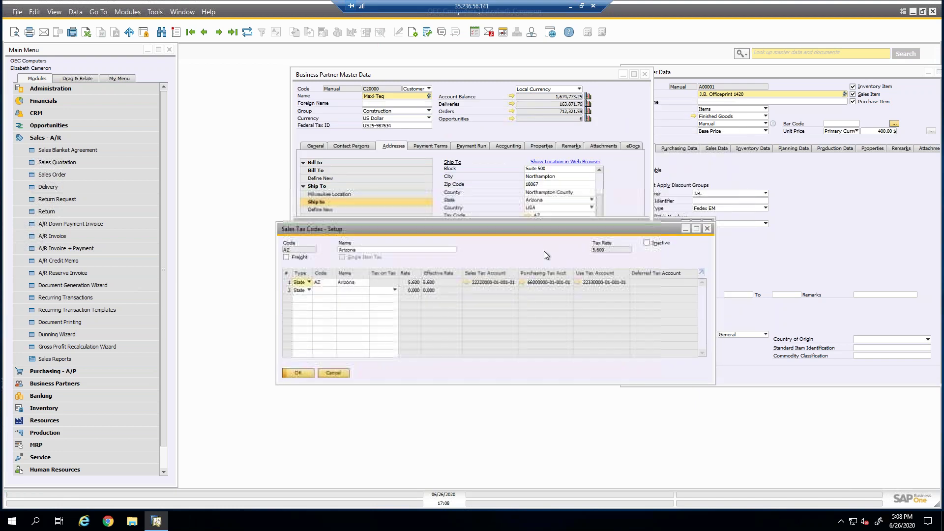
left_click_drag(544, 227, 545, 253)
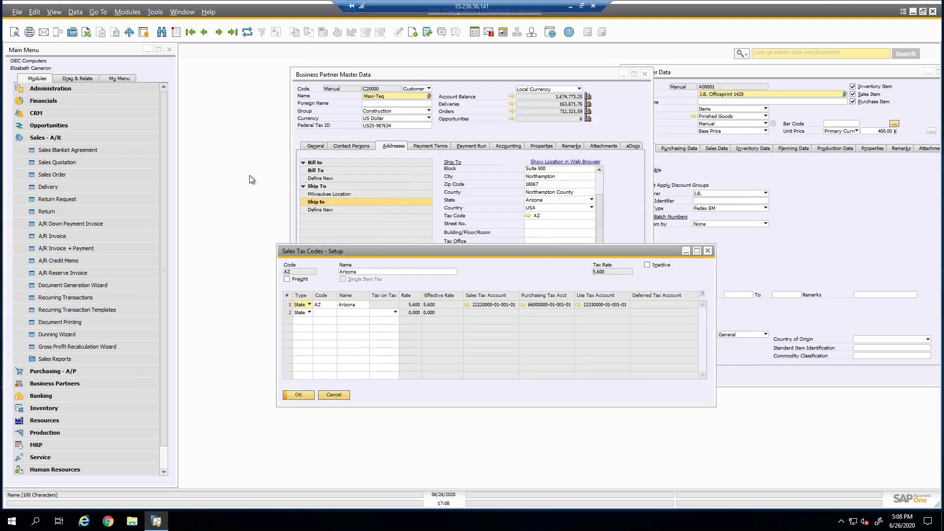
left_click(219, 32)
left_click(219, 32)
left_click(218, 32)
left_click(218, 32)
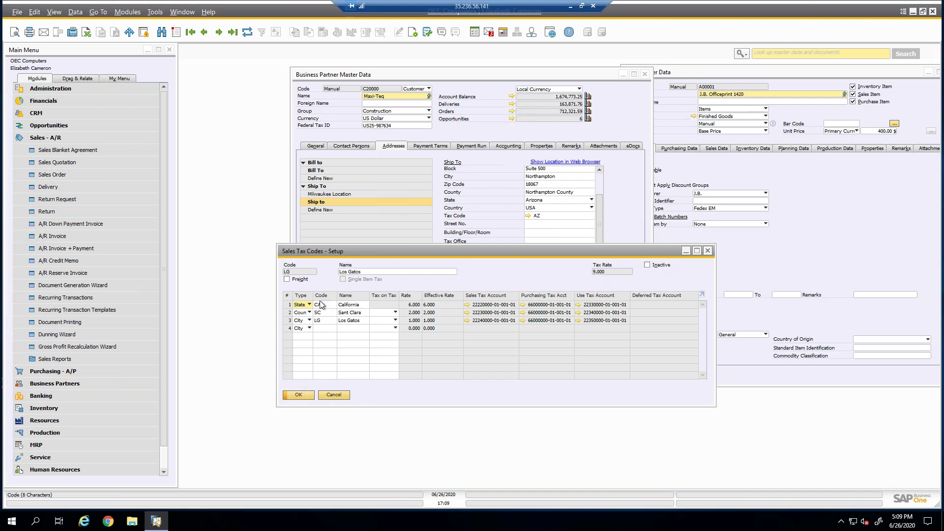
left_click_drag(319, 297, 328, 298)
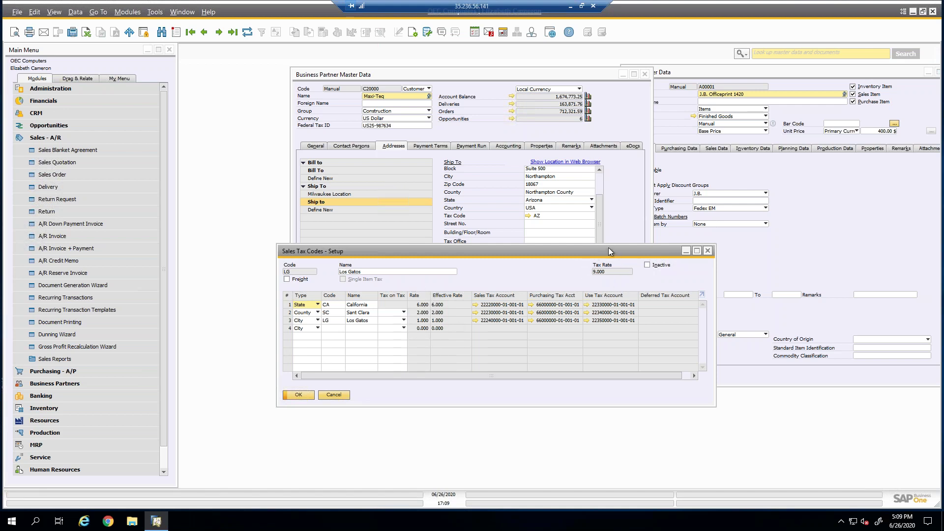
left_click(298, 394)
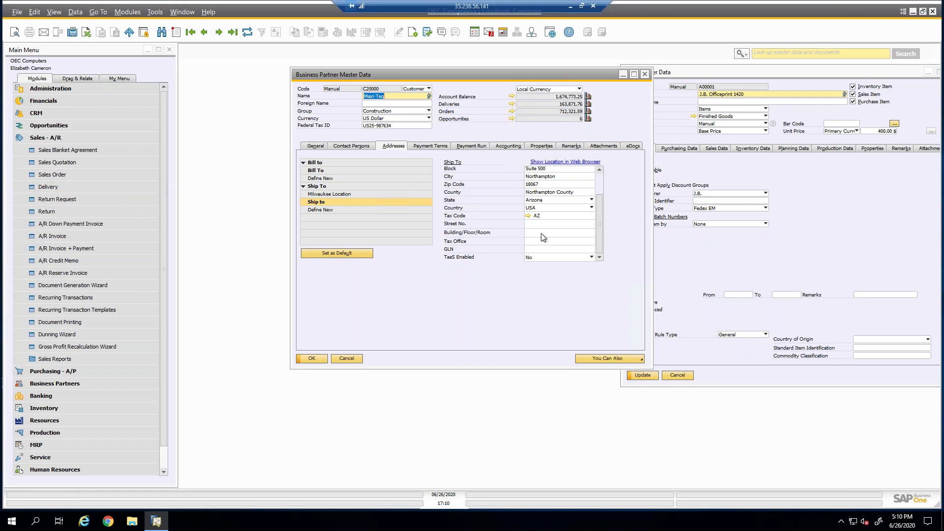
left_click(528, 216)
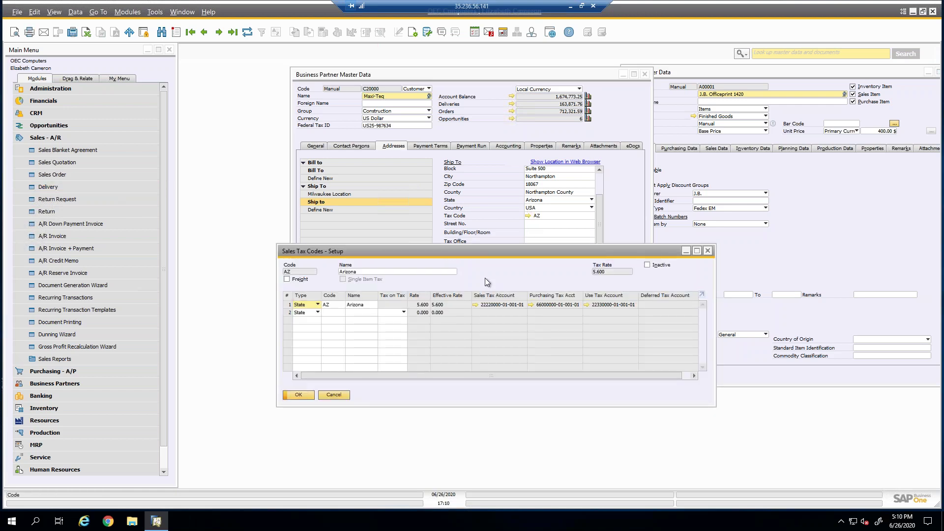
left_click_drag(477, 243, 470, 229)
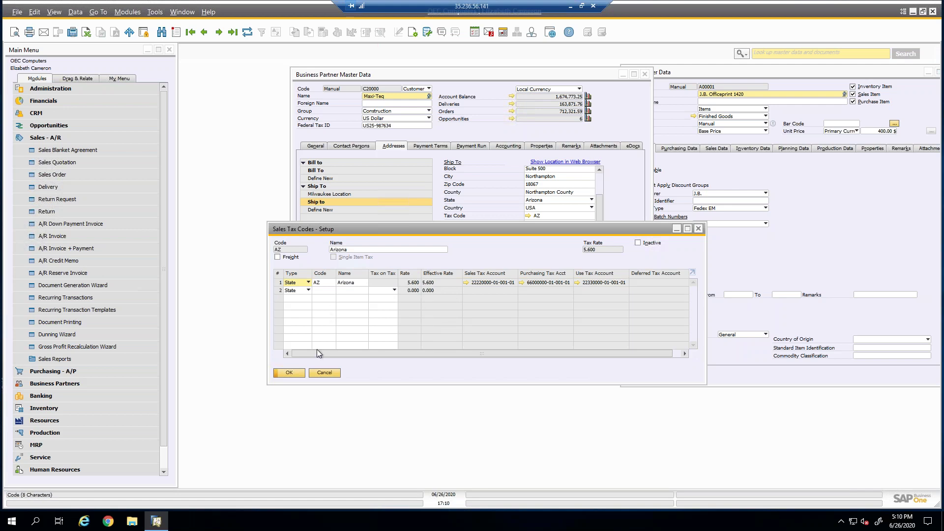
left_click(324, 373)
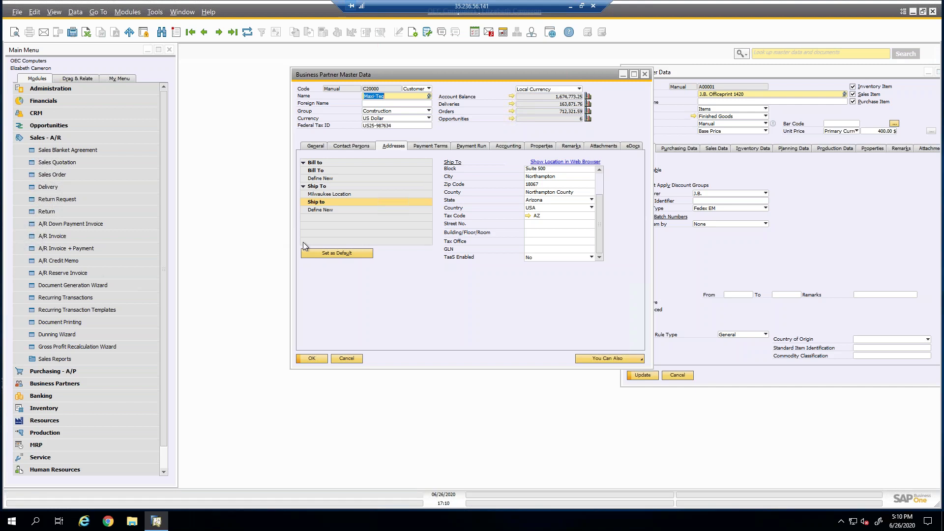
Open warehouse 01 General Warehouse setup from item A00001's Inventory Data, showing Exempt and New York.
left_click(61, 176)
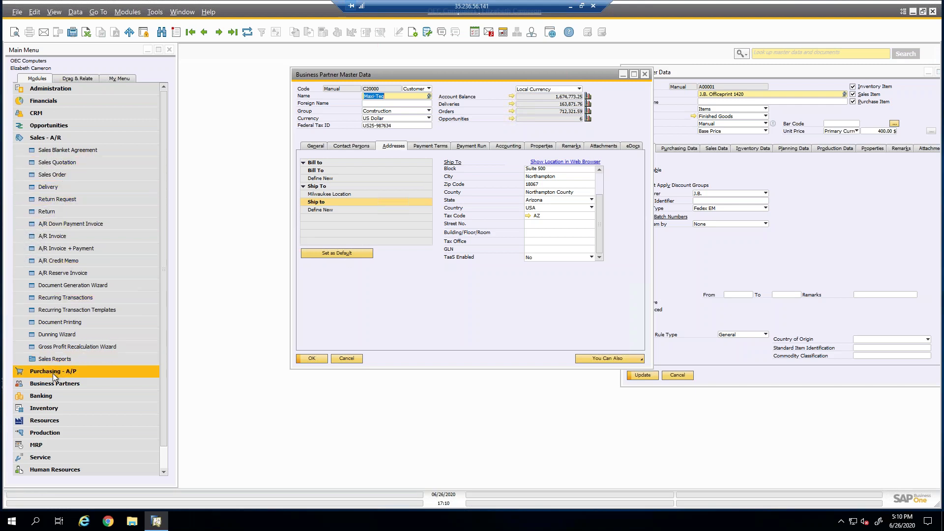
left_click(696, 74)
left_click_drag(683, 72, 380, 81)
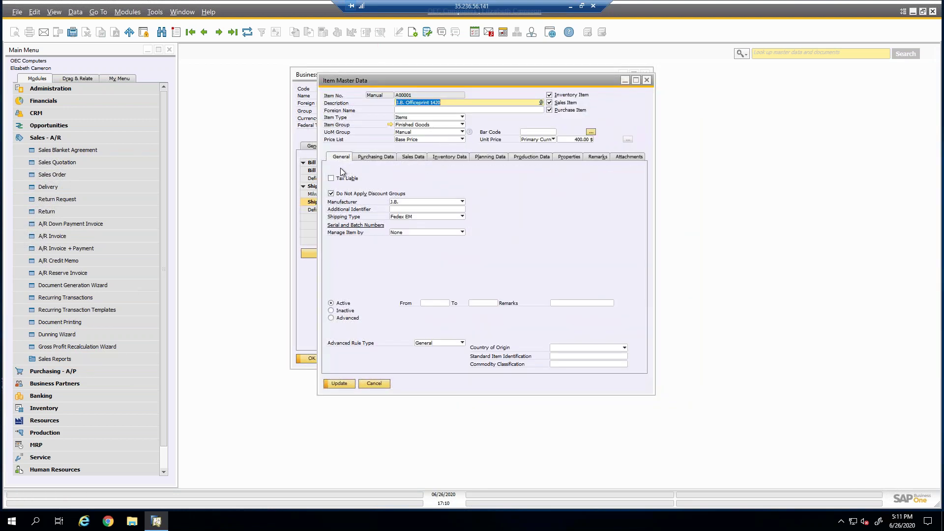
left_click(379, 157)
left_click(445, 157)
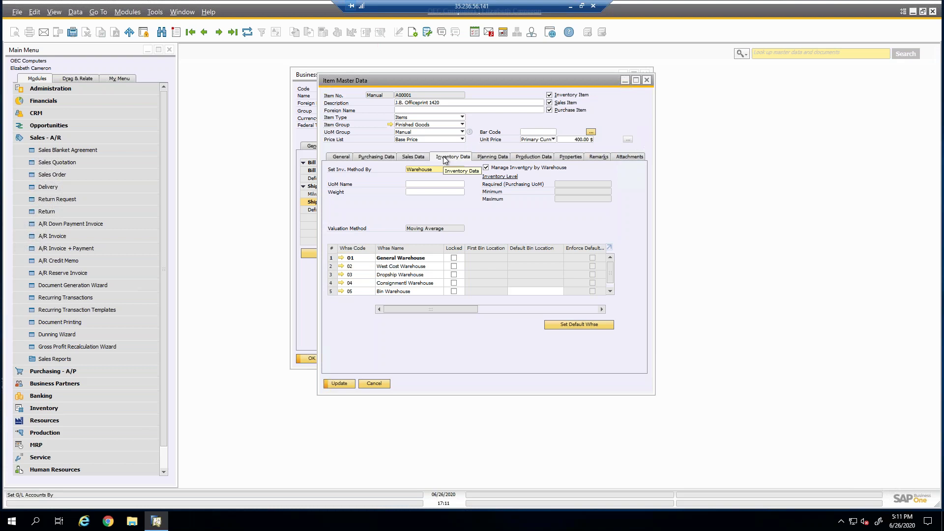
left_click(341, 258)
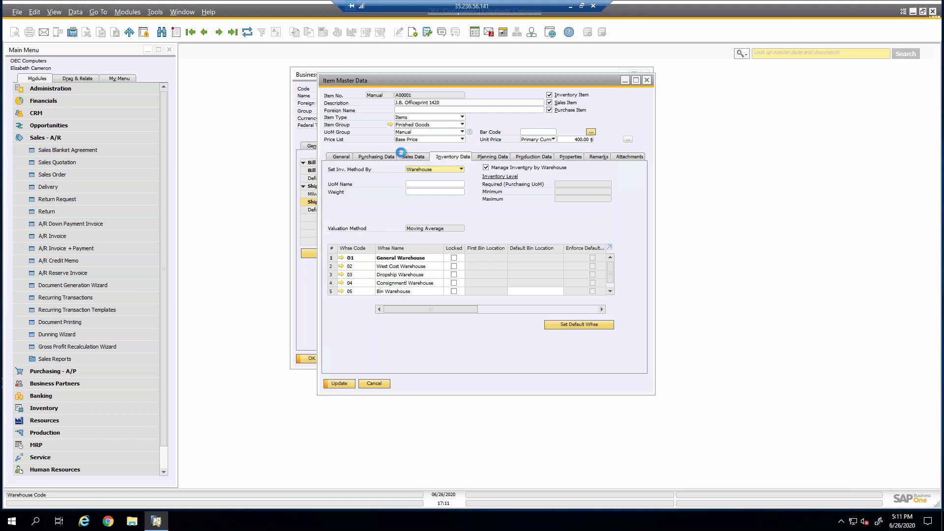
mouse_move(411, 110)
left_mouse_down()
mouse_move(405, 285)
mouse_move(418, 281)
mouse_move(412, 101)
left_mouse_up()
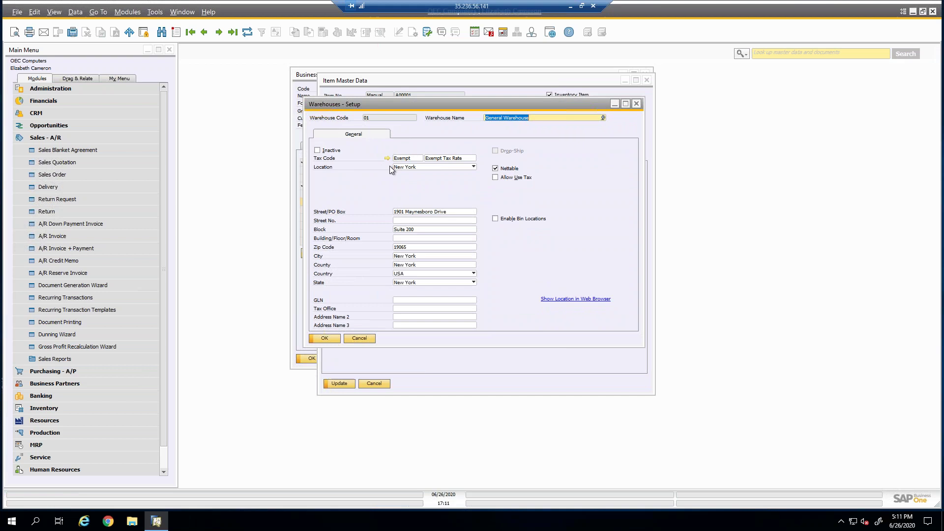
Start a purchase order from vendor V10000 Acme Associates with item A00001.
left_click(54, 137)
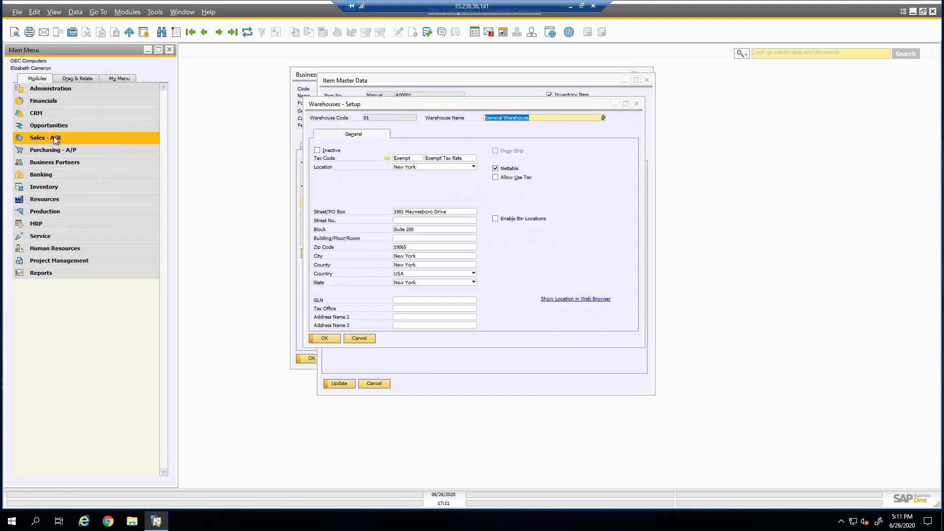
left_click(46, 150)
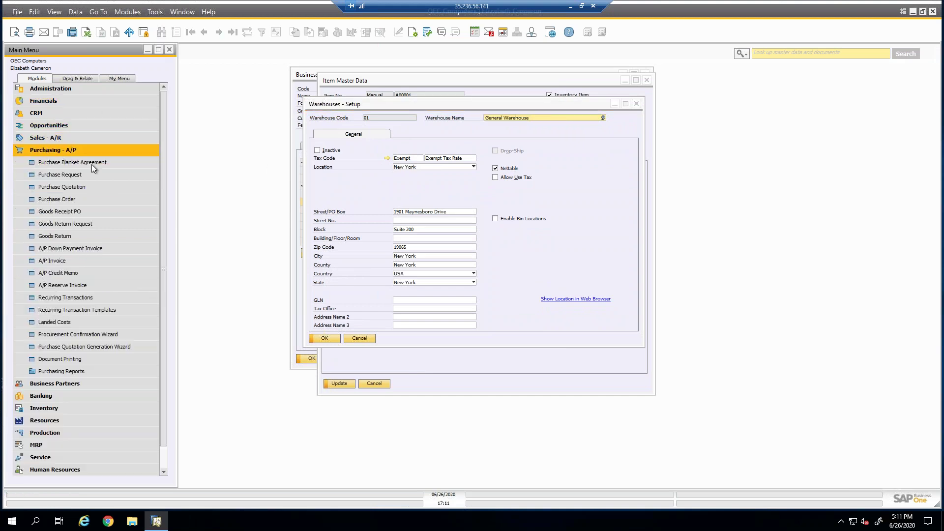
left_click(62, 199)
key("Tab")
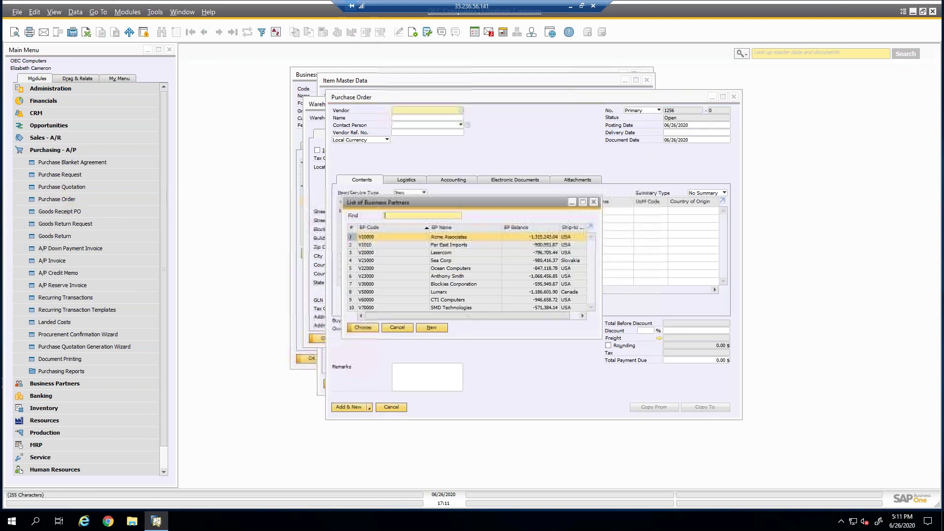
double_click(398, 237)
left_click(380, 213)
key("Tab")
double_click(382, 236)
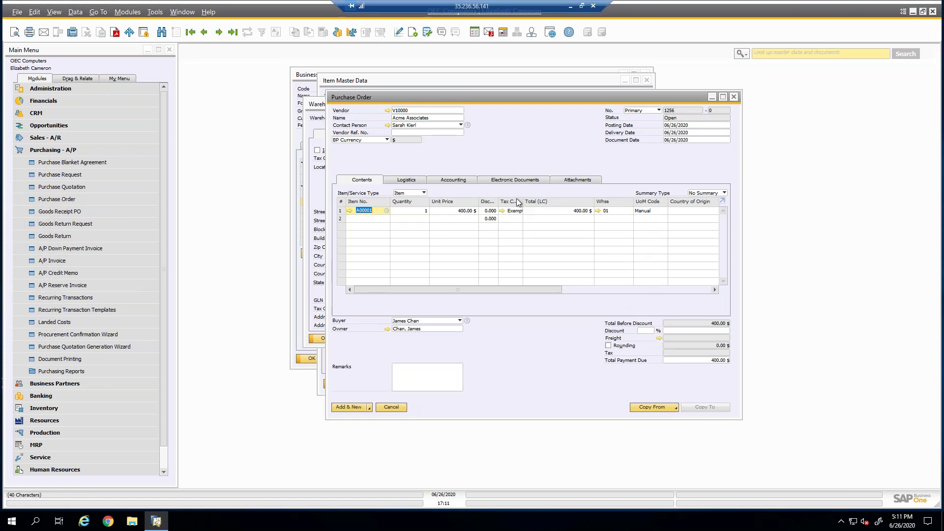
Discard the purchase order, close the warehouse setup and begin closing the item record.
left_click(397, 409)
left_click(372, 339)
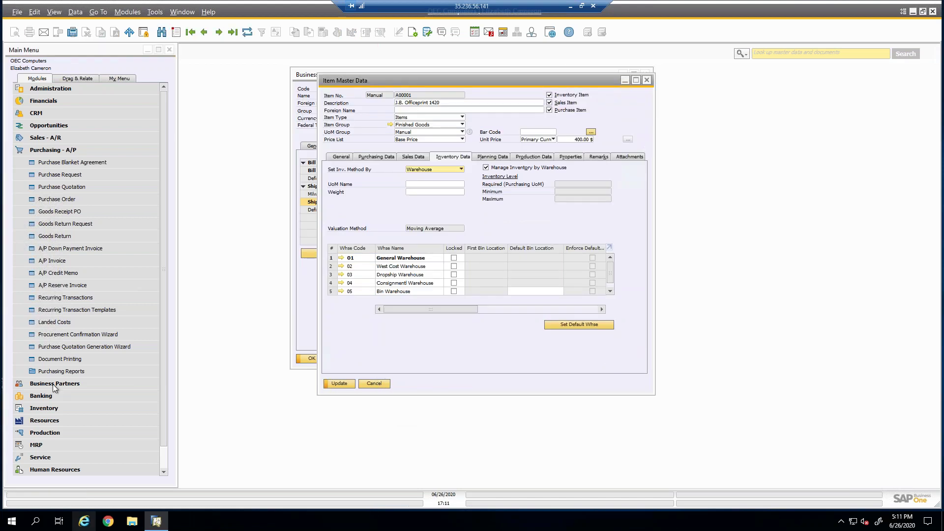
left_click(646, 80)
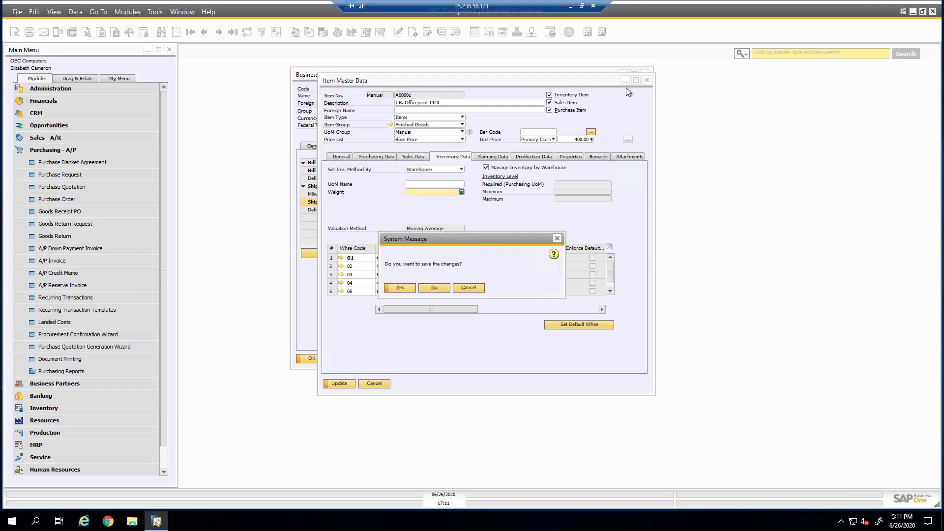
Close the item and Maxi-Teq records and open Administration > Setup > Financials > Tax > Tax Code Determination.
left_click(431, 290)
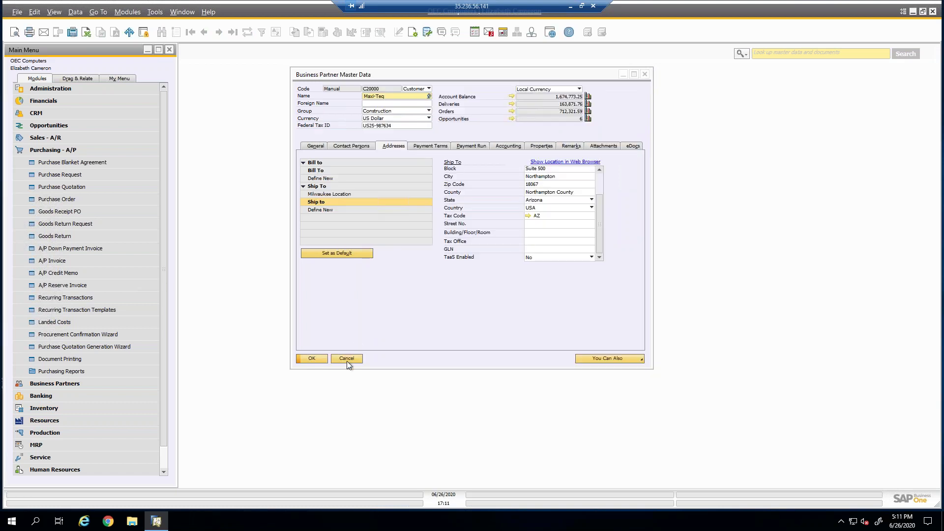
left_click(347, 361)
left_click(45, 151)
left_click(51, 89)
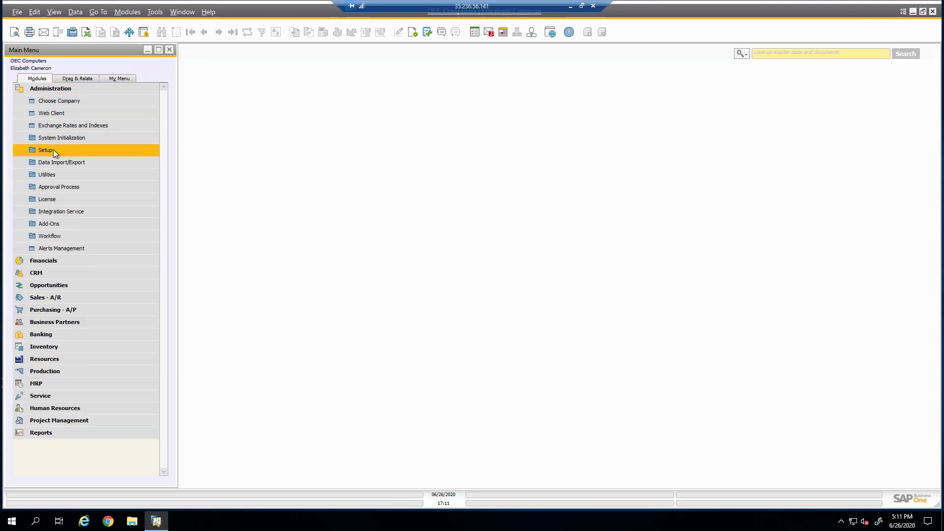
left_click(52, 149)
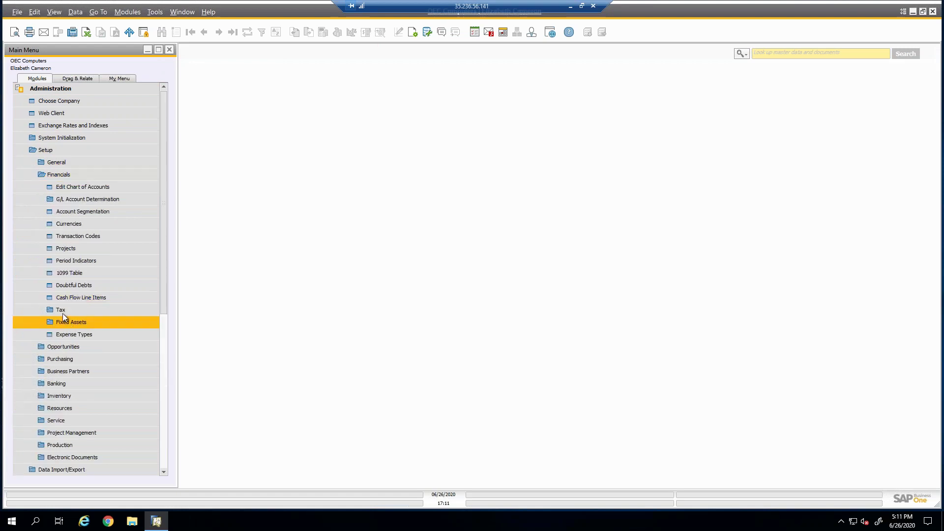
left_click(62, 310)
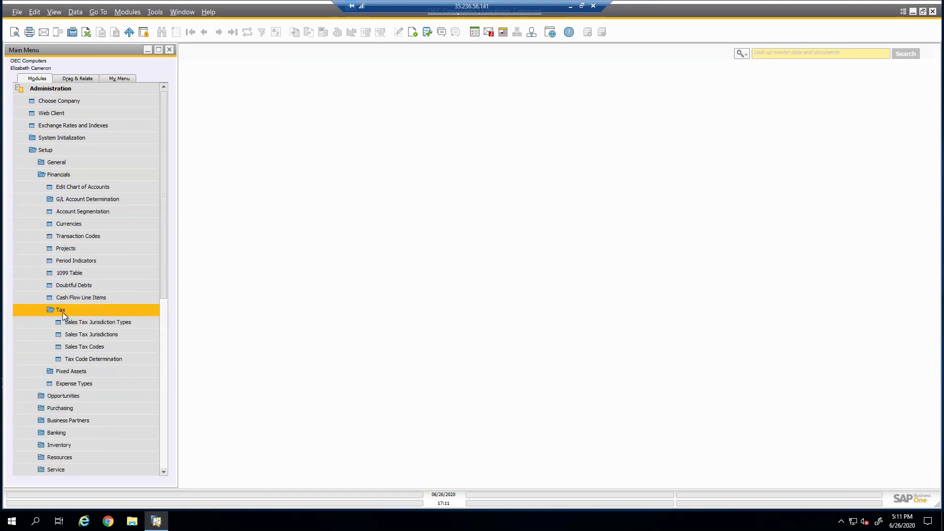
left_click(75, 359)
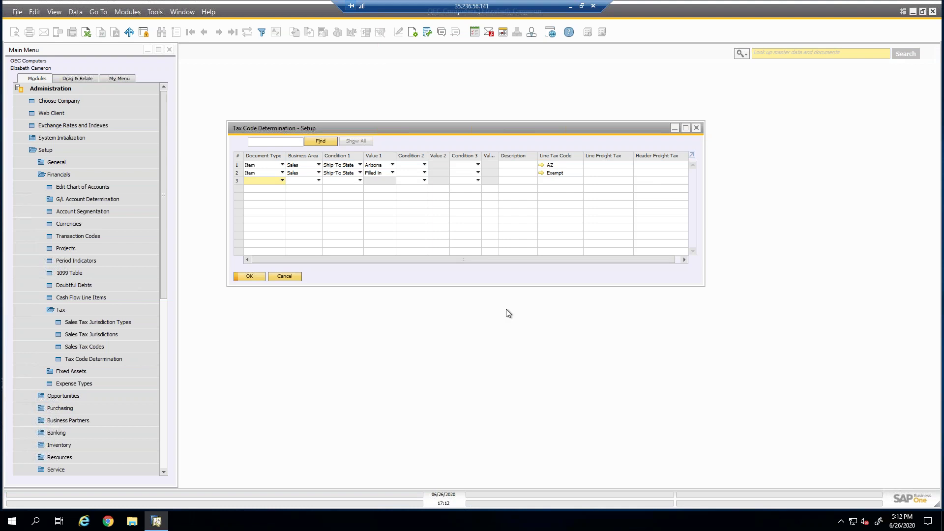
Inspect the Document Type and Business Area choices for the rules, keeping Sales as the business area.
left_click(265, 184)
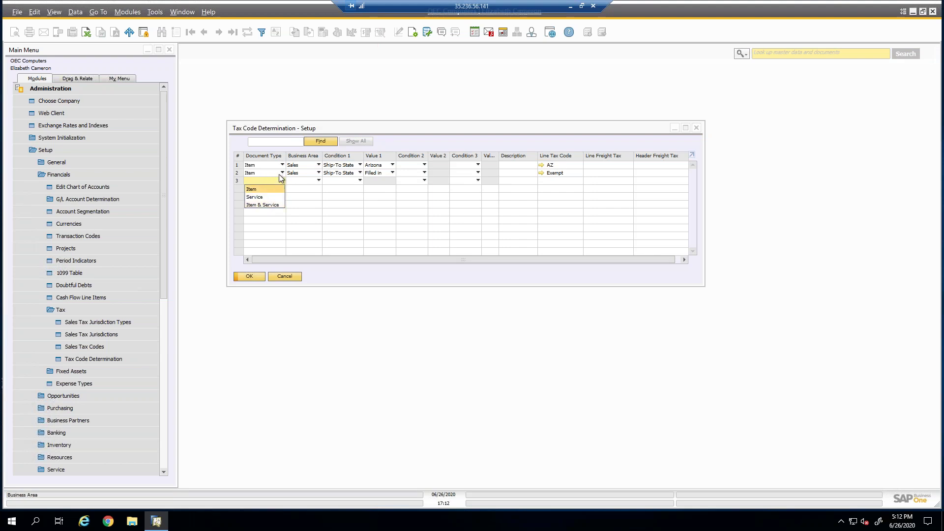
left_click(295, 175)
left_click(296, 174)
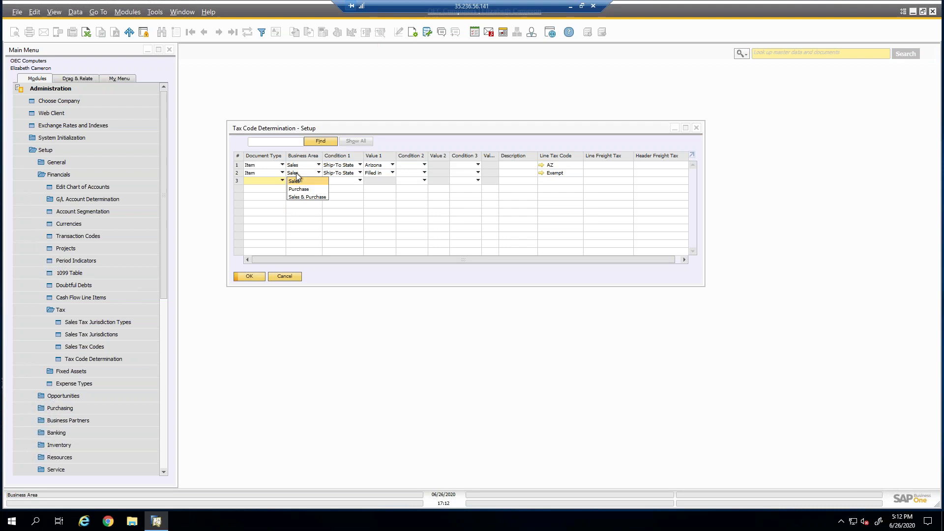
left_click(322, 182)
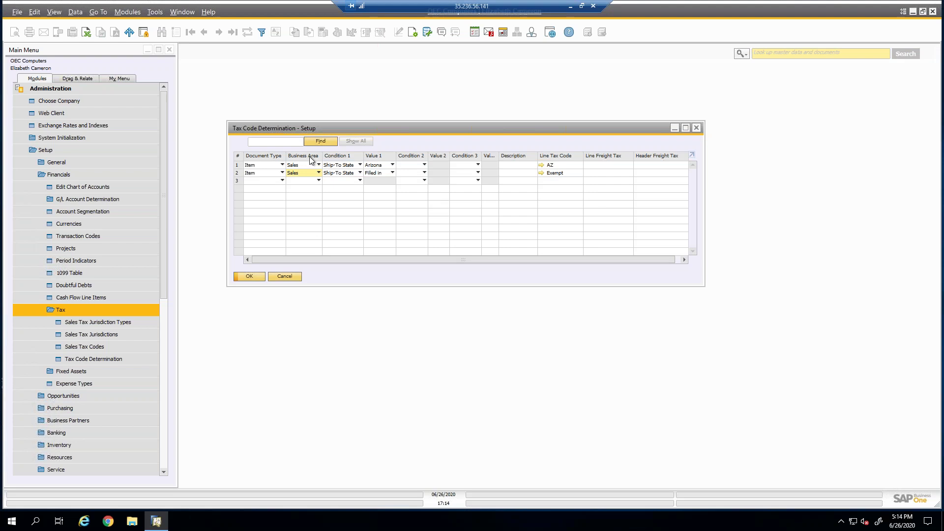
Cancel tax code determination unchanged, then collapse and re-expand the Administration module.
left_click(283, 276)
left_click(55, 150)
left_click(59, 88)
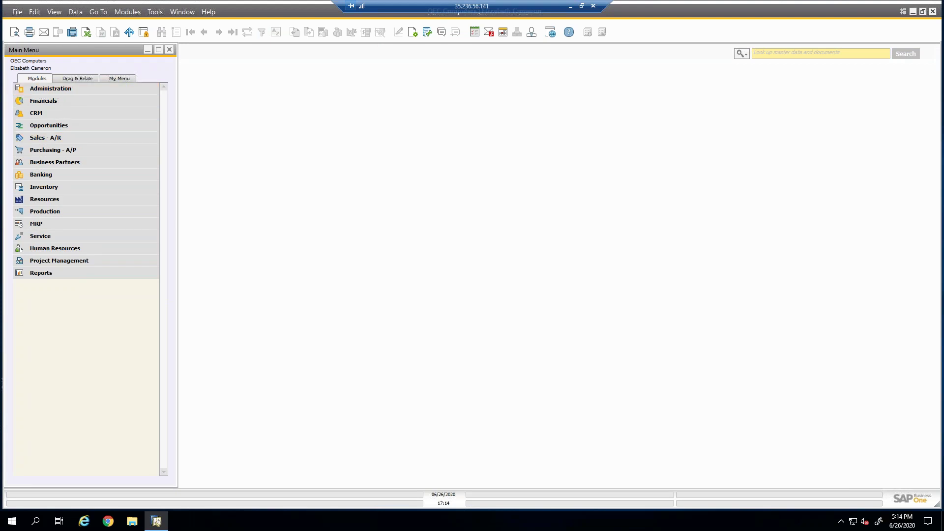
left_click(48, 88)
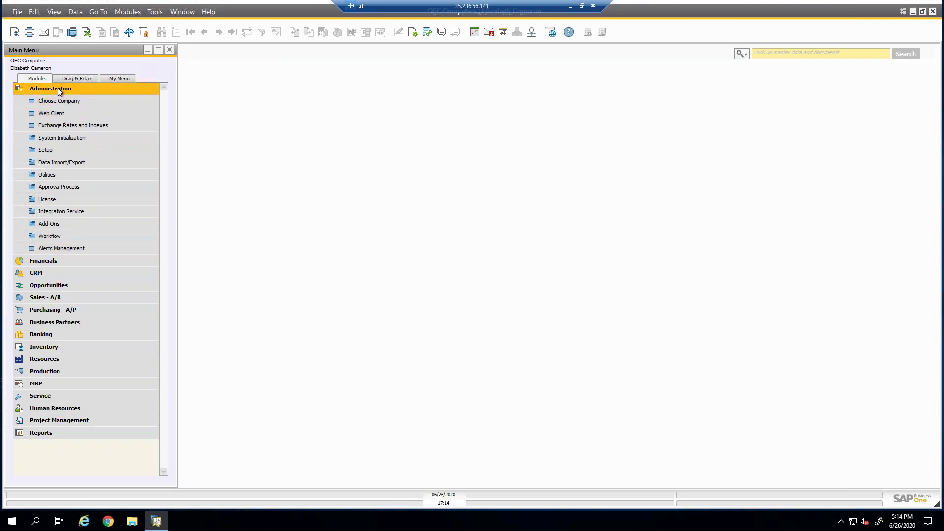
Expand System Initialization to list Company Details, General Settings and Document Settings.
left_click(56, 138)
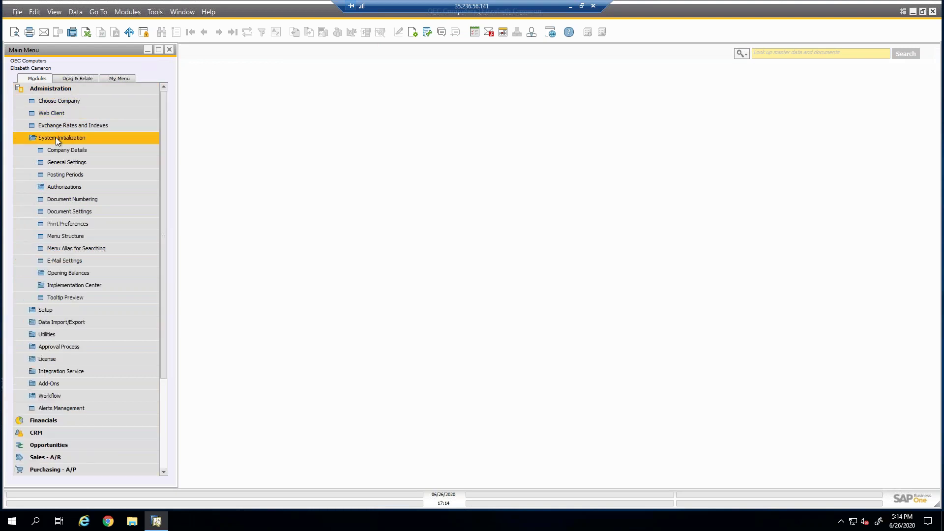
Open Company Details and enlarge the form so OK and Cancel are visible.
left_click(61, 154)
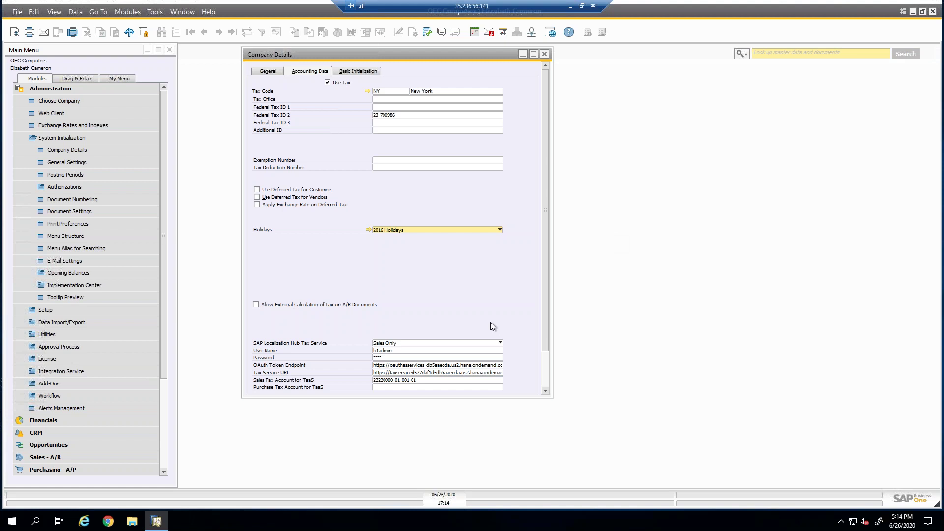
left_click_drag(483, 397, 482, 436)
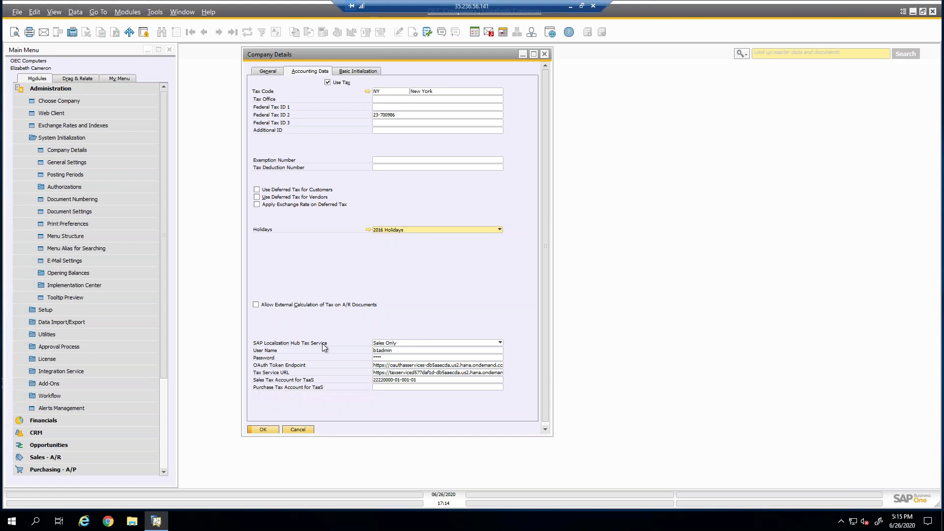
Try Do Not Use for the SAP Localization Hub Tax Service, then set it back to Sales Only.
left_click(396, 344)
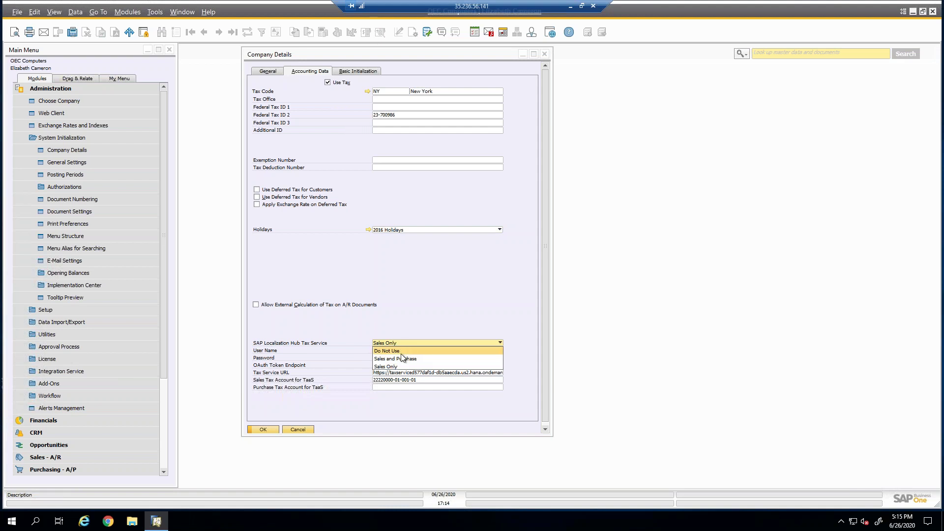
left_click(394, 350)
left_click(390, 340)
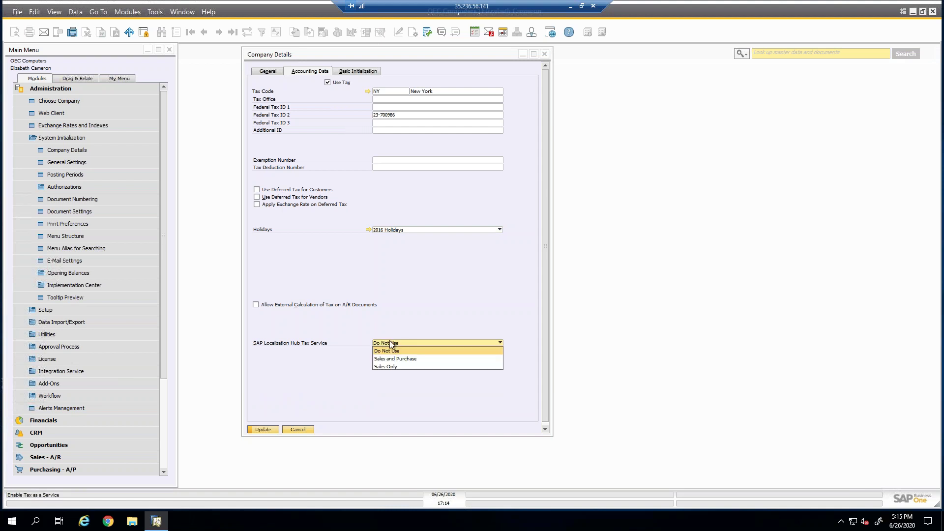
left_click(386, 367)
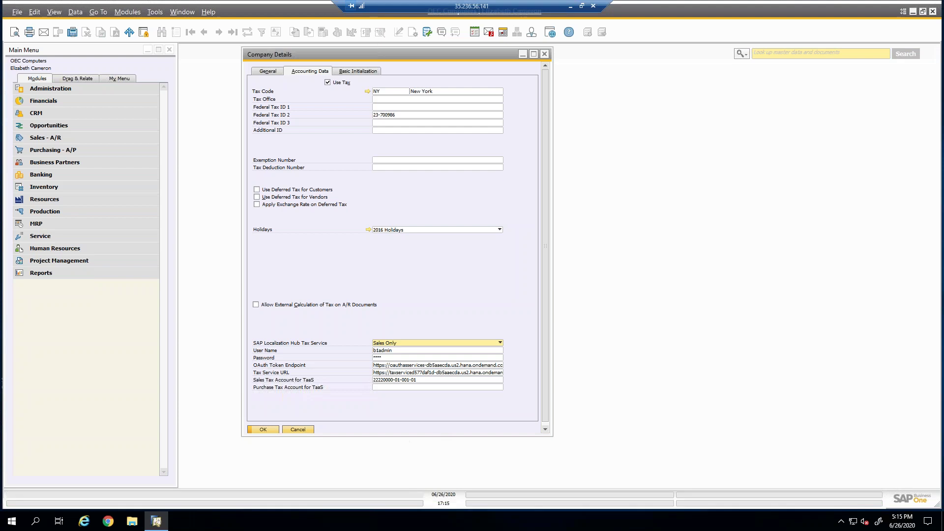
Open a Sales Order, view the latest record, start a blank order, then show Business Partners.
left_click(60, 139)
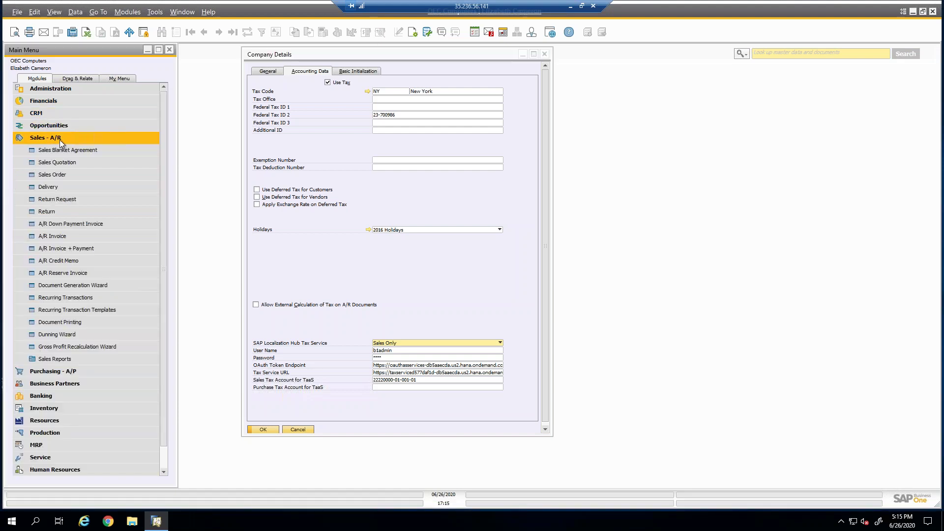
left_click(55, 174)
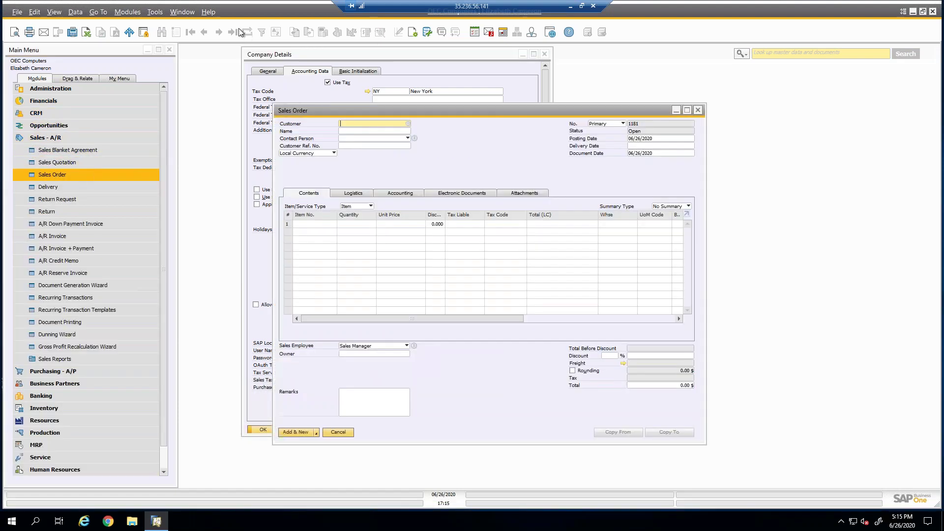
left_click(233, 32)
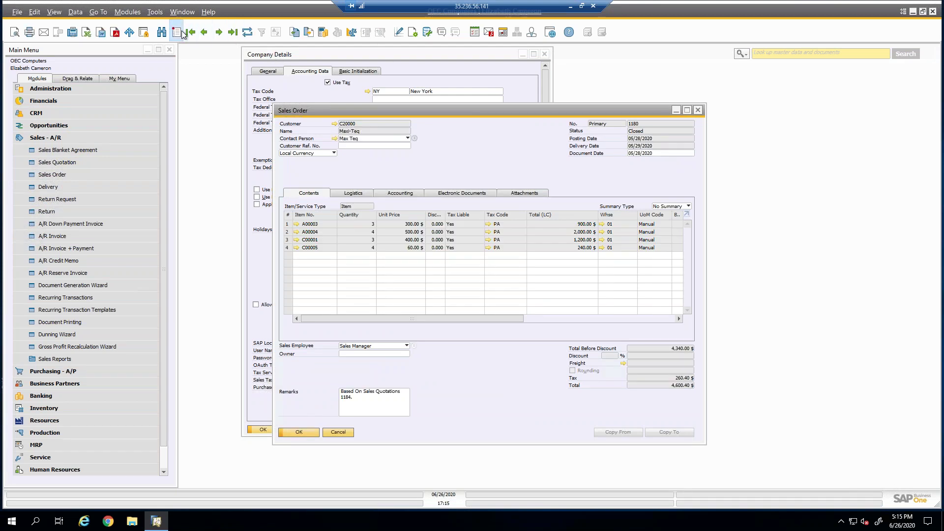
left_click(176, 32)
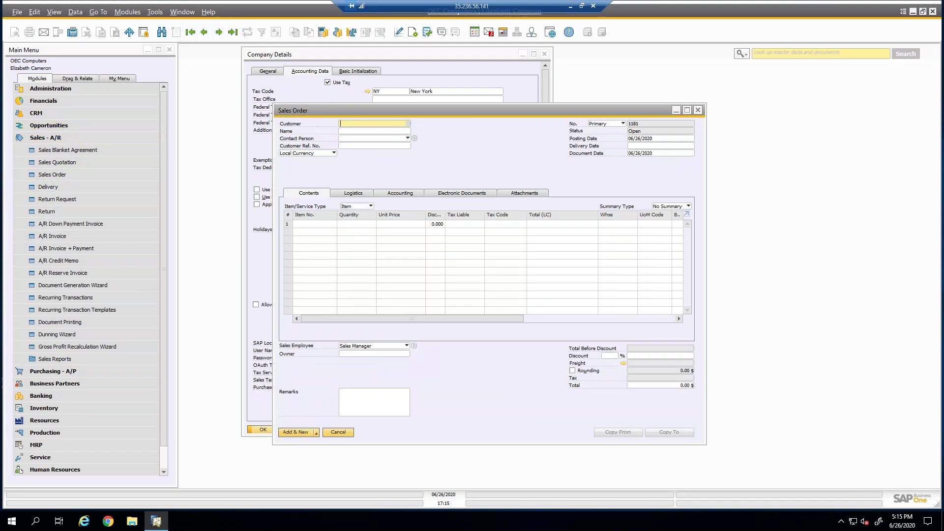
left_click(73, 140)
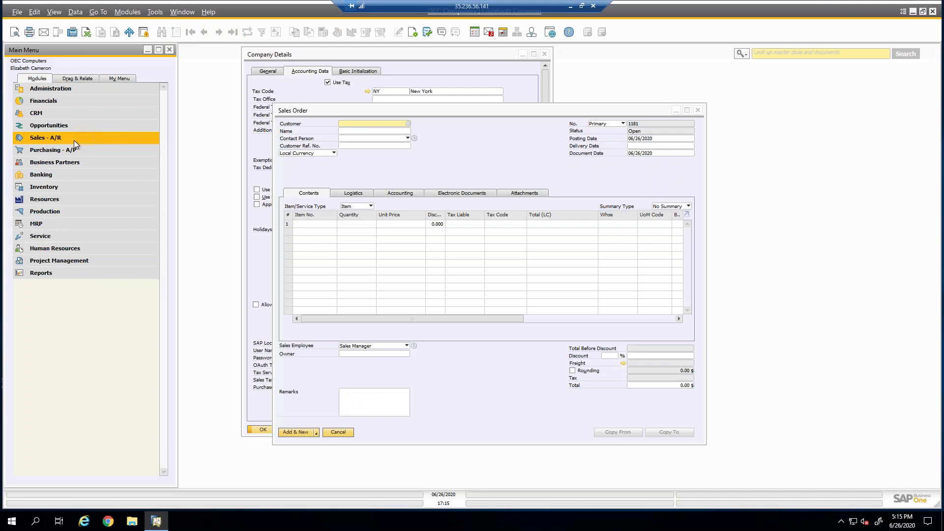
left_click(62, 162)
Load Maxi-Teq's master data and set TaaS Enabled to Yes on its Arizona ship-to address.
left_click(63, 175)
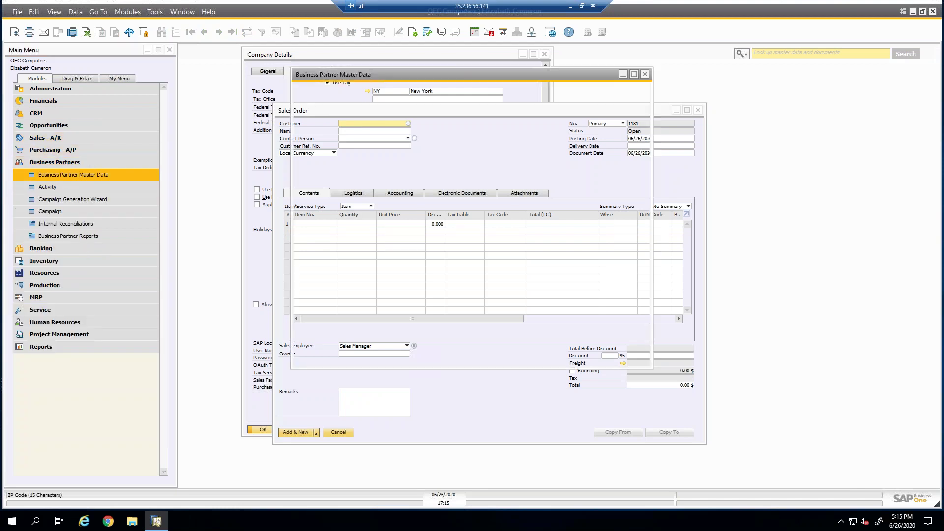
left_click(219, 32)
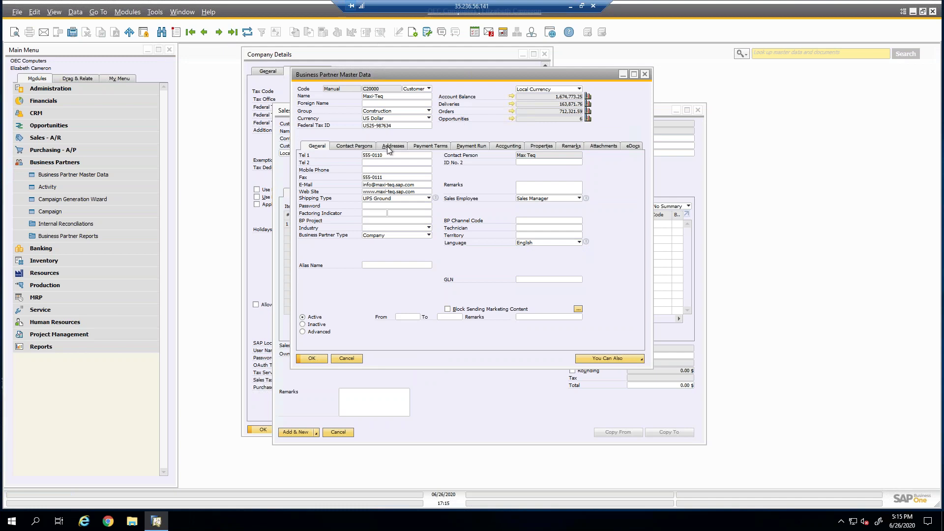
left_click(389, 147)
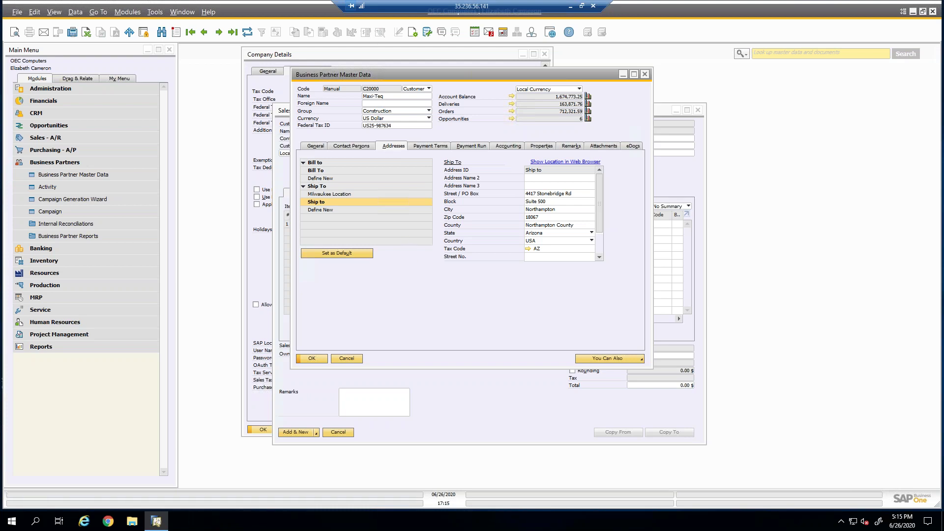
scroll(599, 229, "down", 2)
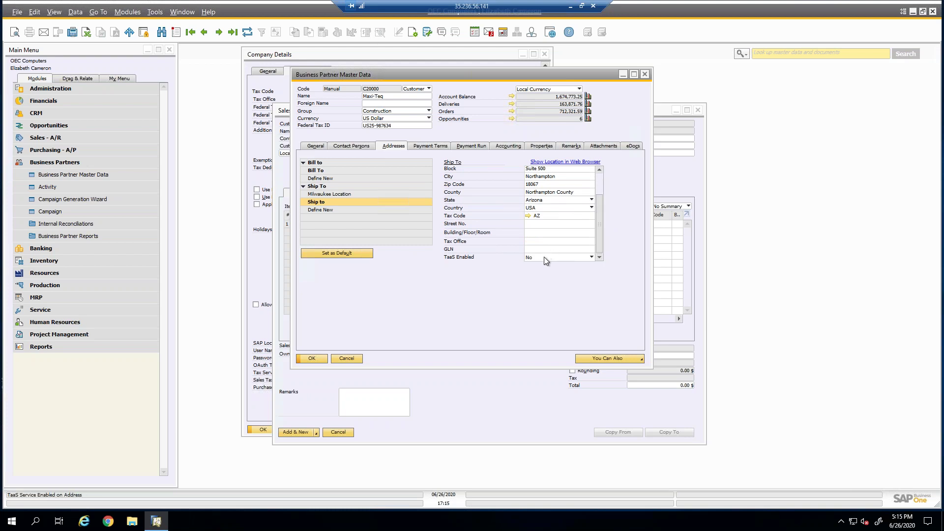
left_click(544, 257)
left_click(540, 266)
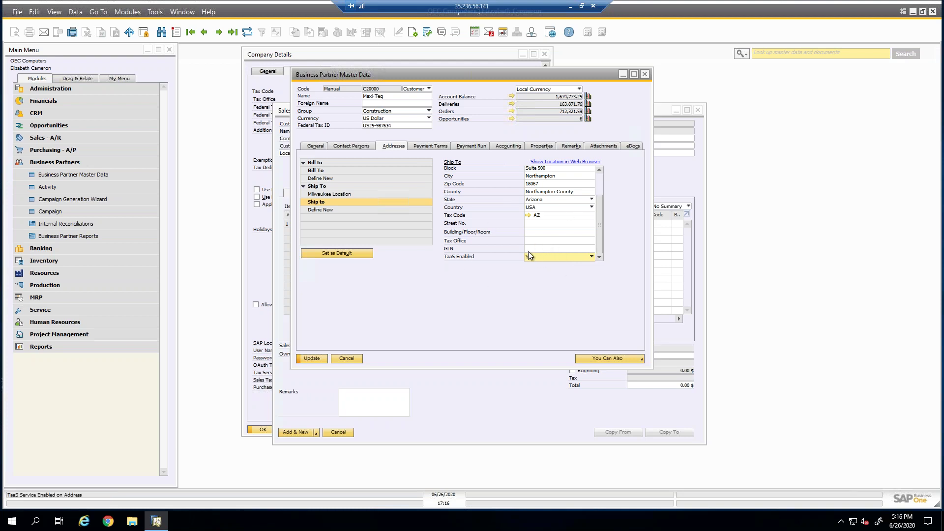
key("y")
Save the Arizona address change, then change the Milwaukee Location ship-to's TaaS setting.
left_click(326, 357)
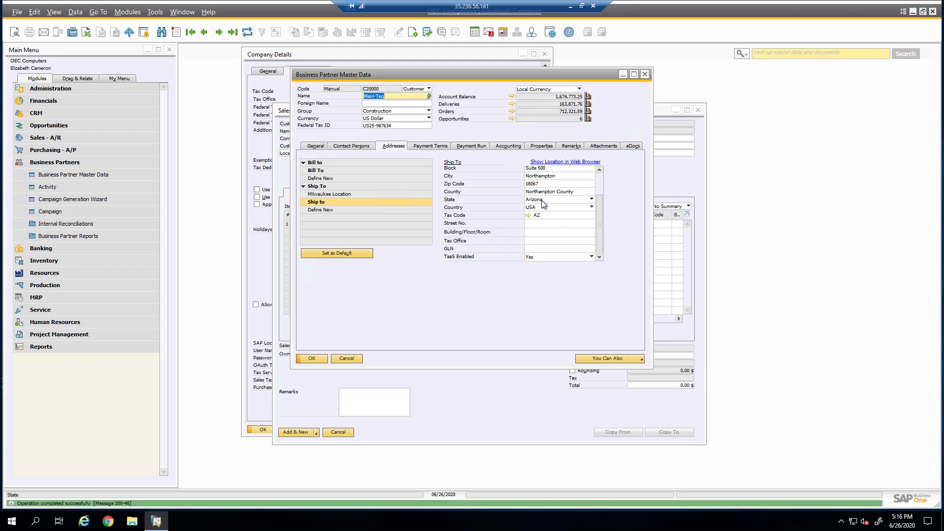
left_click(353, 194)
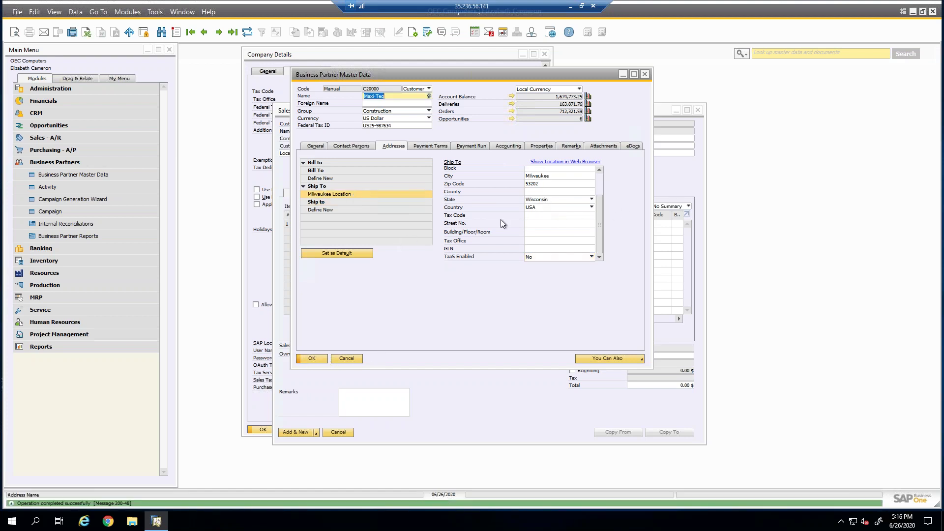
left_click(547, 259)
left_click(581, 273)
Save the Milwaukee Location address and bring the blank sales order to the front.
scroll(563, 201, "up", 2)
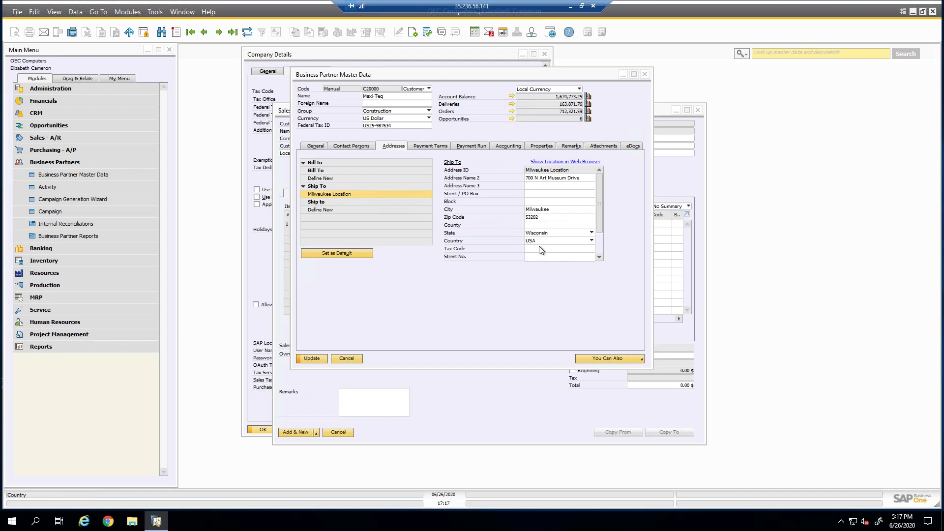
left_click(310, 358)
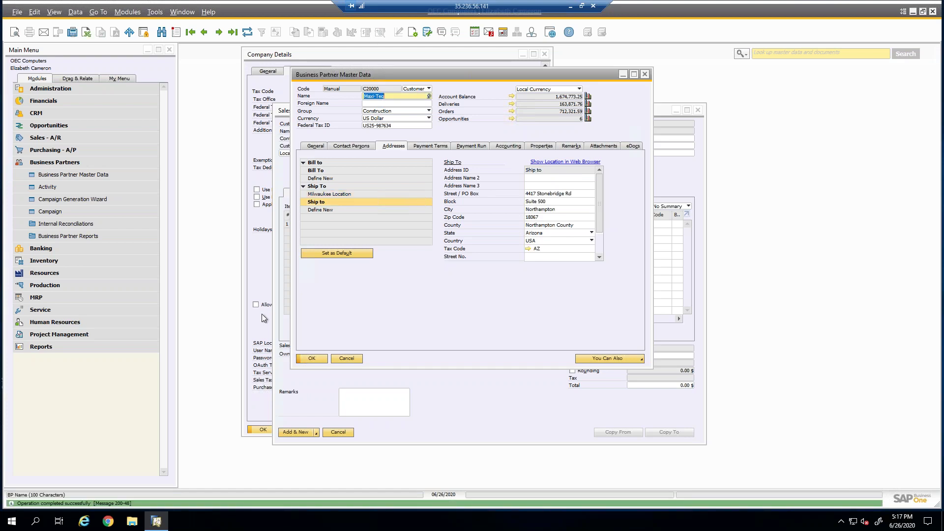
left_click(285, 118)
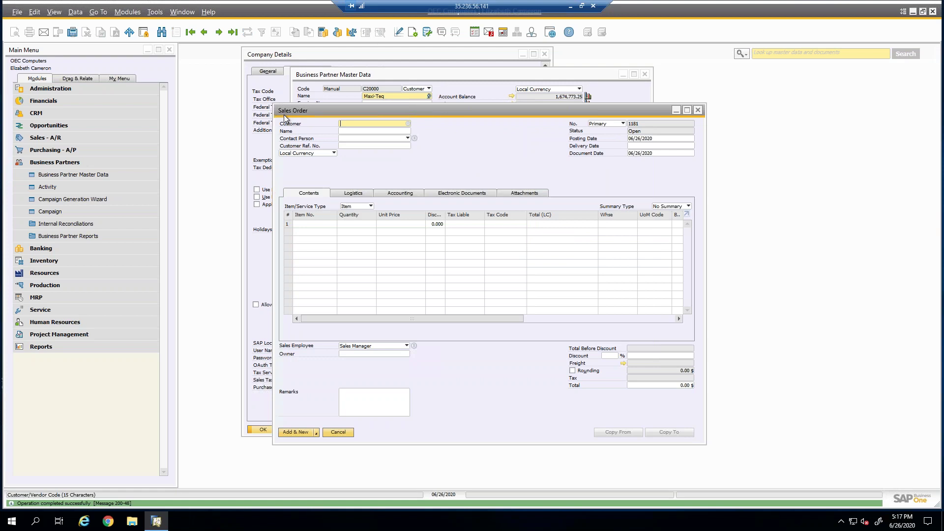
Set the order's customer to Maxi-Teq (C20000) and its Ship To to Milwaukee Location.
key("Tab")
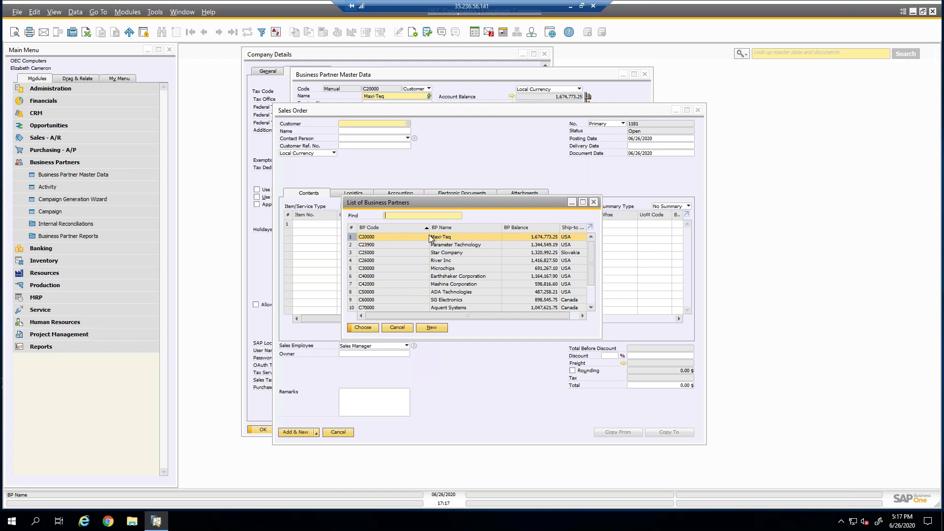
double_click(421, 238)
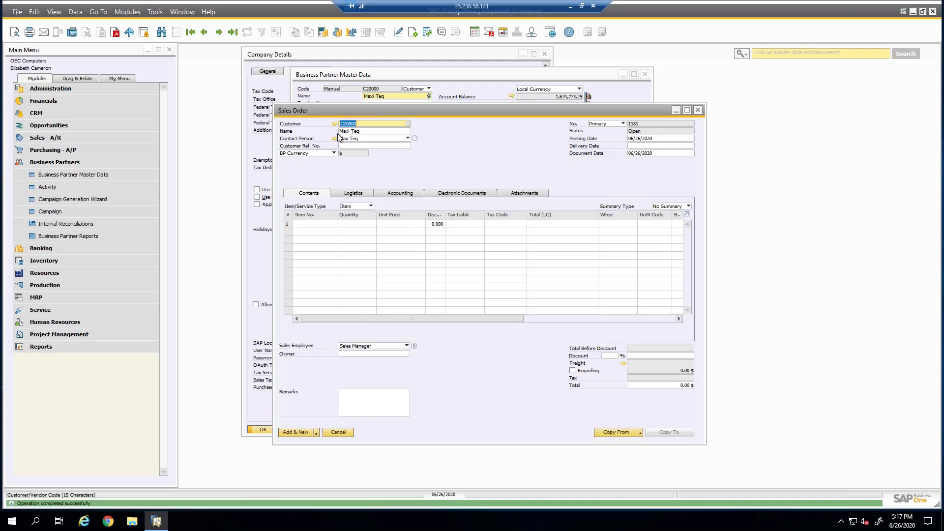
left_click(382, 194)
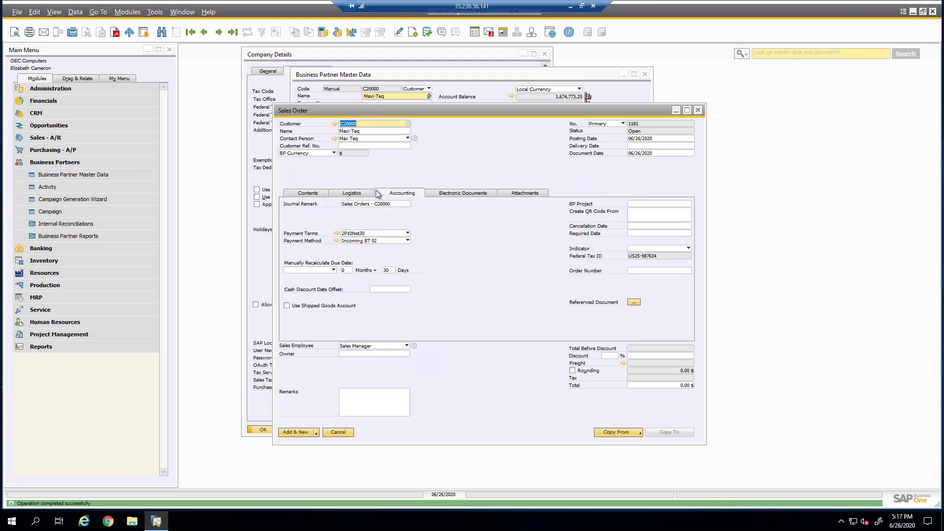
left_click(364, 194)
left_click(312, 215)
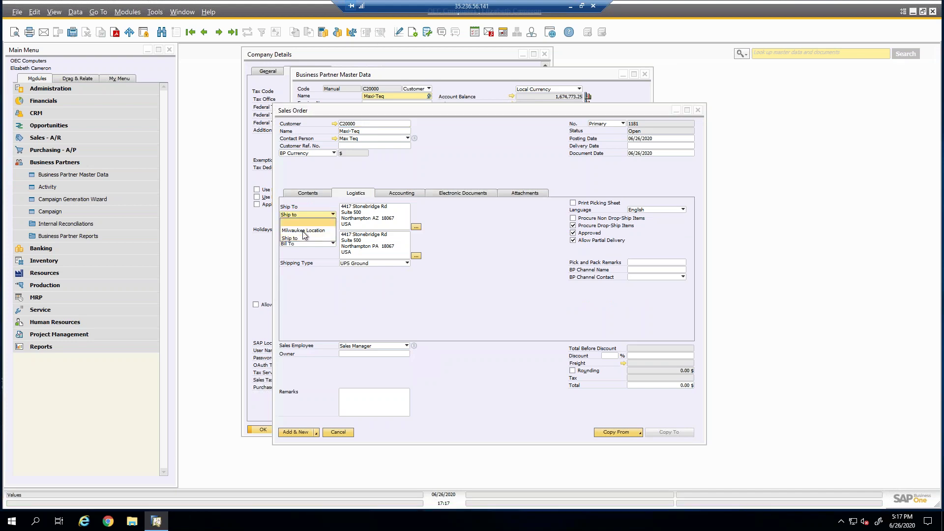
left_click(304, 236)
Add item A00001 on the first line and open its tax code #53202SM.
left_click(316, 194)
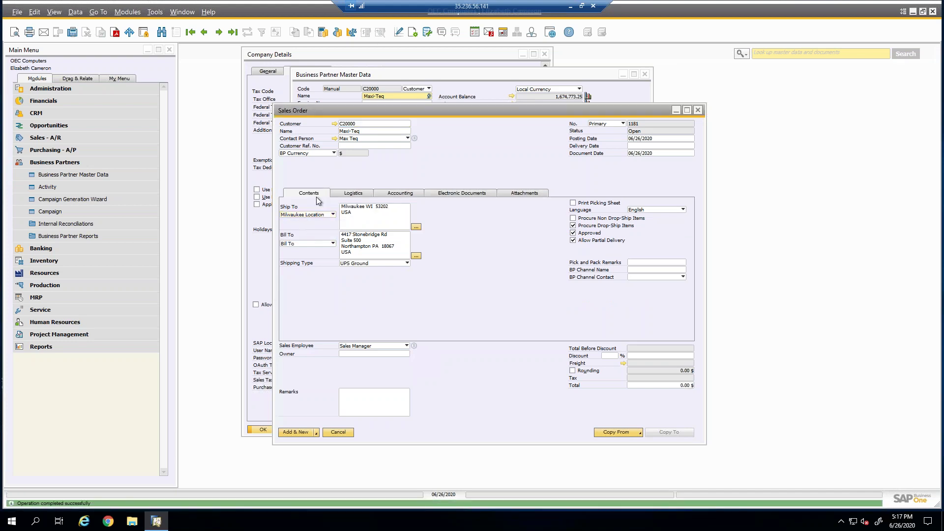
left_click(317, 225)
key("Tab")
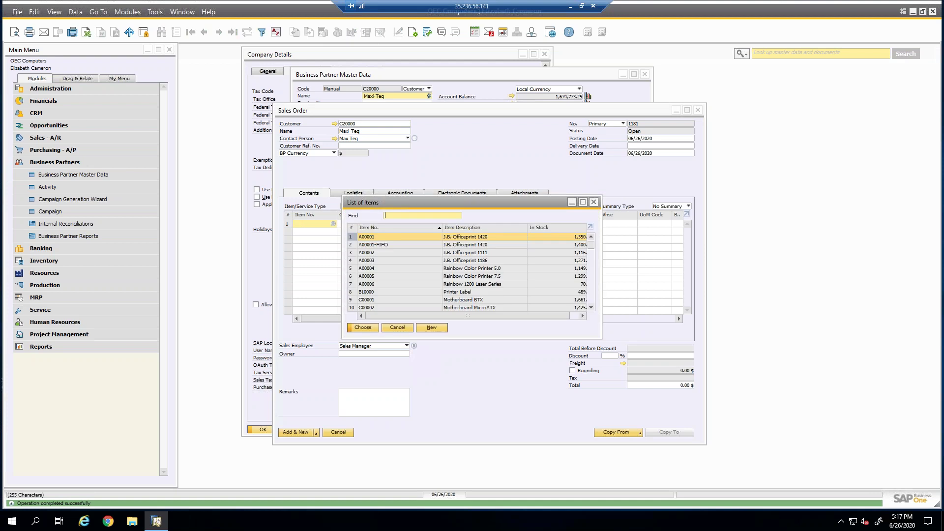
double_click(366, 237)
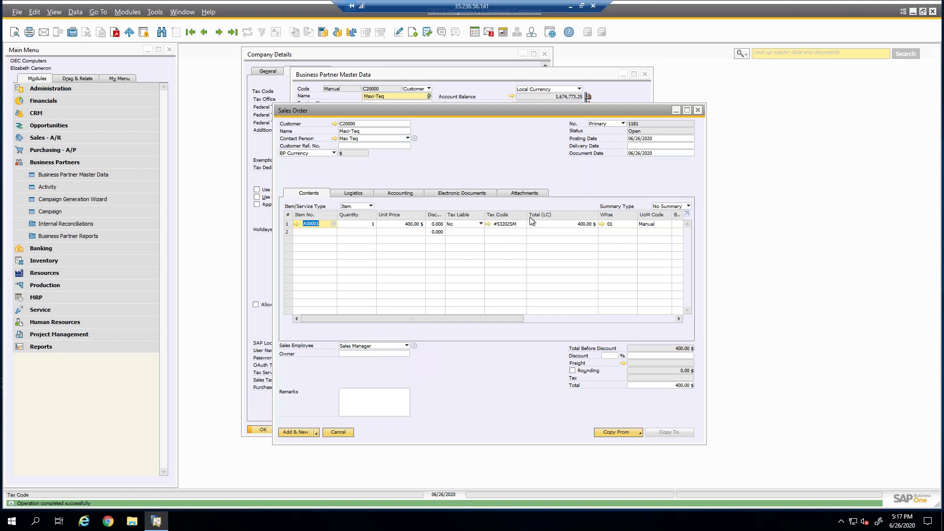
left_click(489, 224)
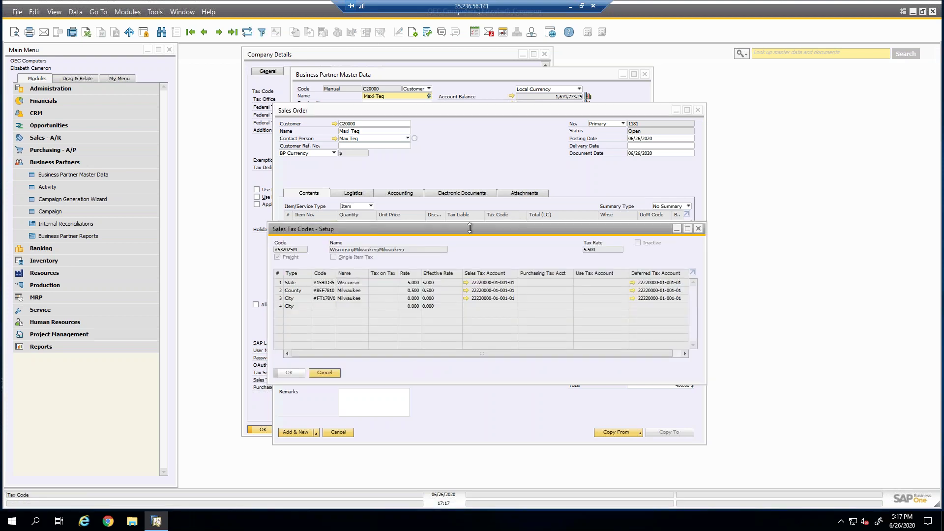
Widen the Sales Tax Codes grid, review #53202SM's State, County and City rates totalling 5.500, then close it.
left_click(54, 12)
left_click(77, 98)
left_click_drag(444, 235, 427, 154)
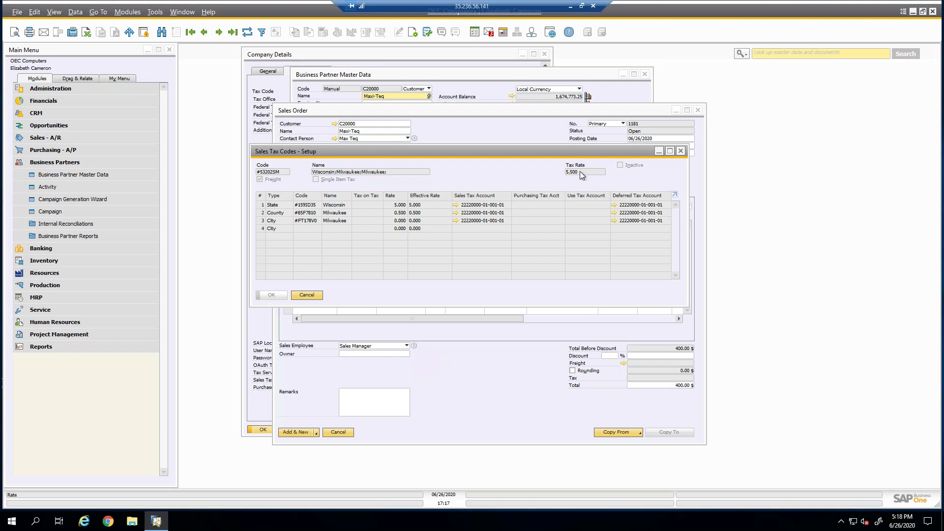
left_click(314, 294)
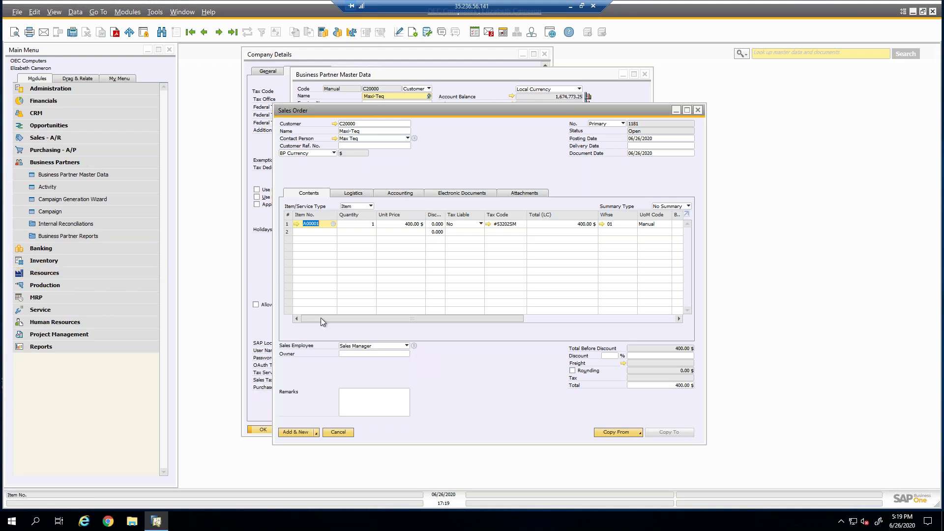
Cancel the unsaved sales order and the Maxi-Teq business partner record.
left_click(337, 431)
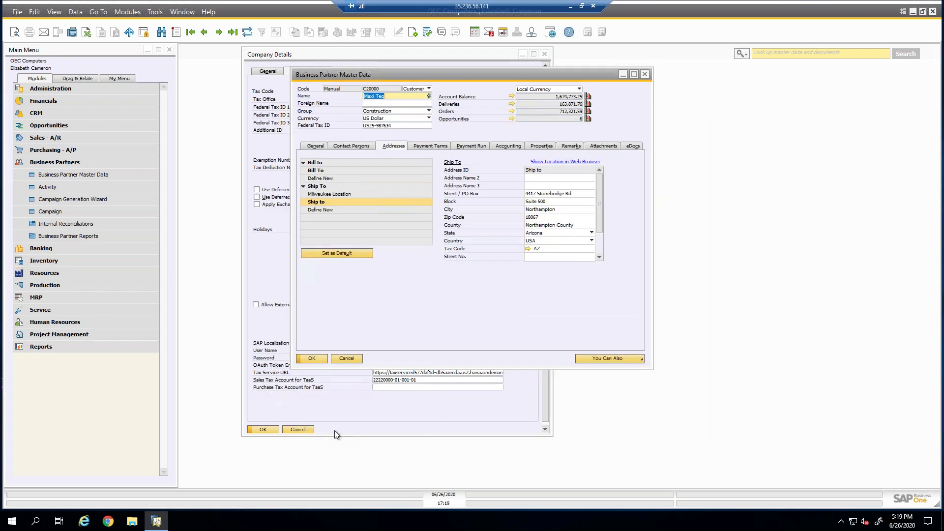
left_click(344, 360)
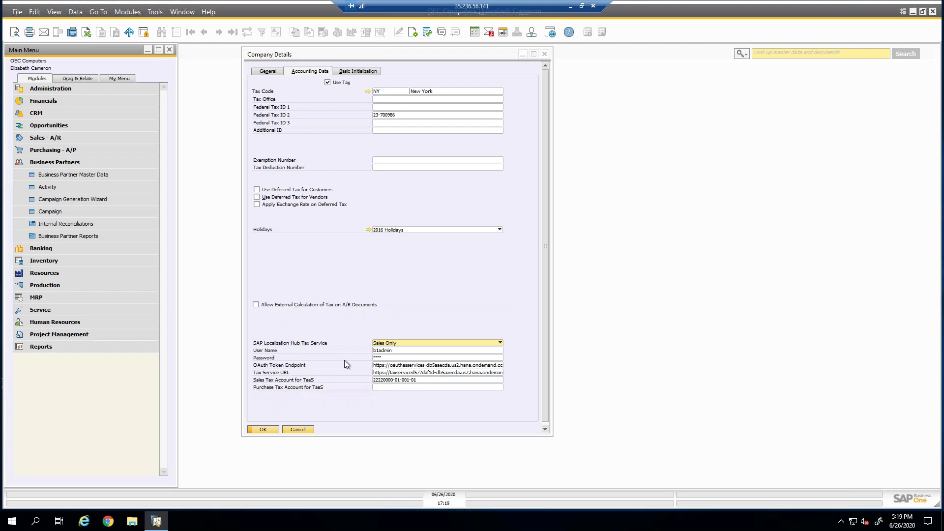
After reviewing the Arizona (AZ) determination rule, close Tax Code Determination and Company Details.
left_click(77, 164)
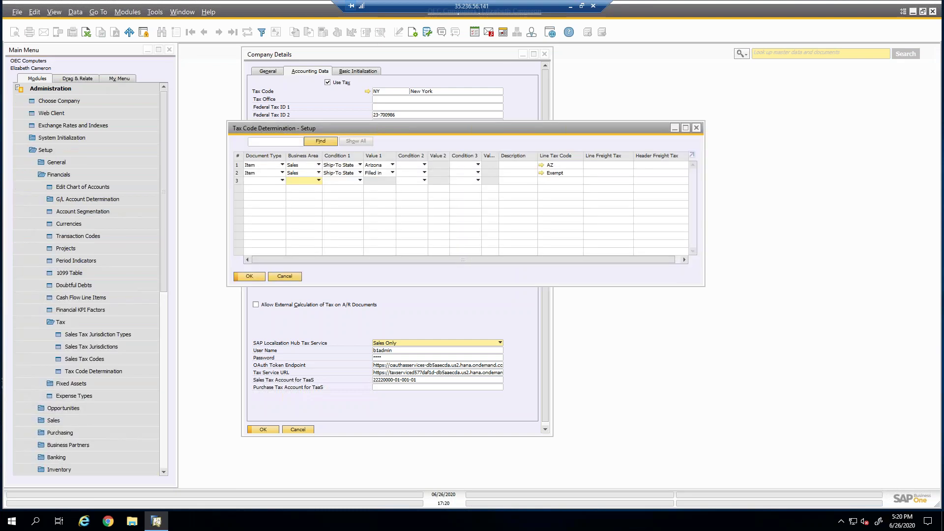
left_click(285, 276)
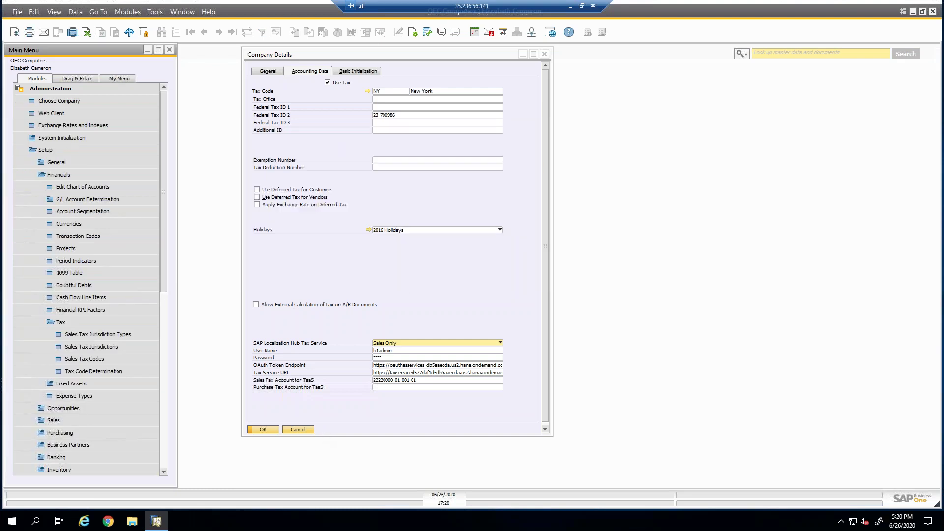
left_click(301, 429)
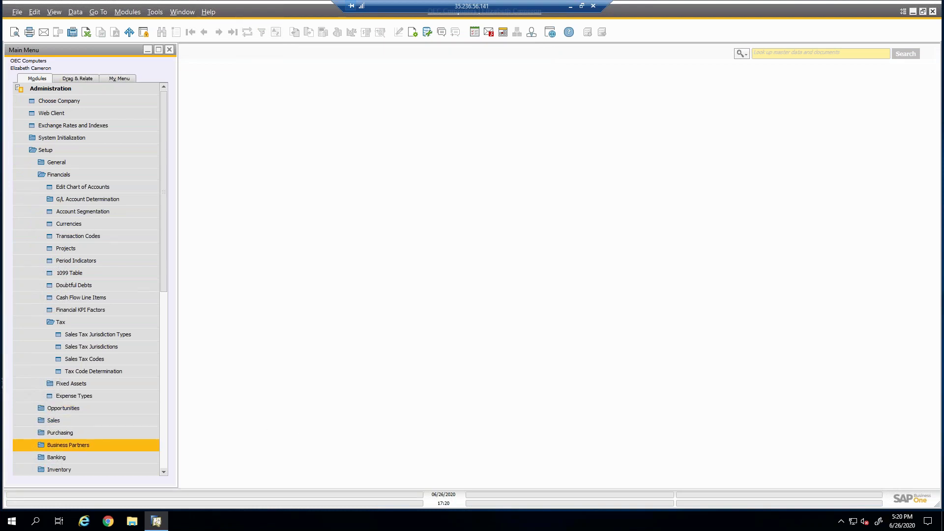
left_click(51, 149)
left_click(771, 55)
left_click(746, 55)
left_click(767, 64)
type("tax")
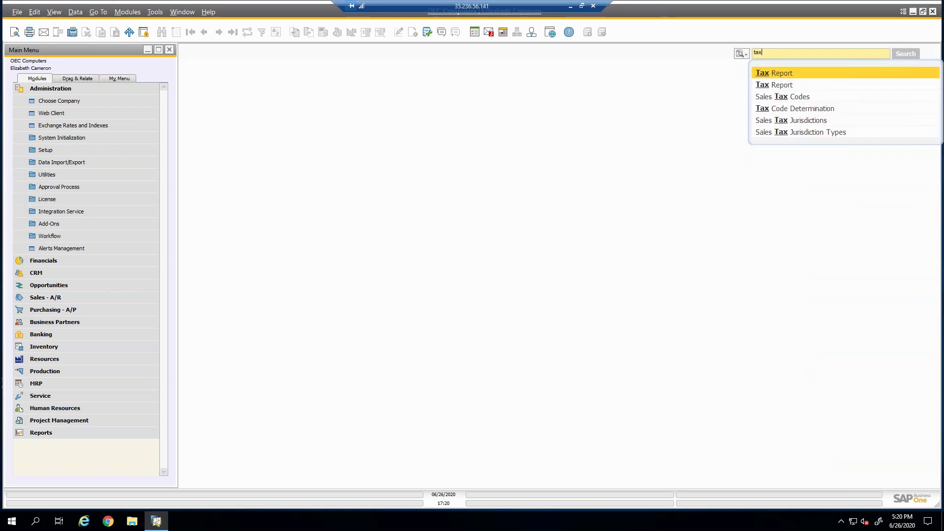
type(" j")
left_click(789, 73)
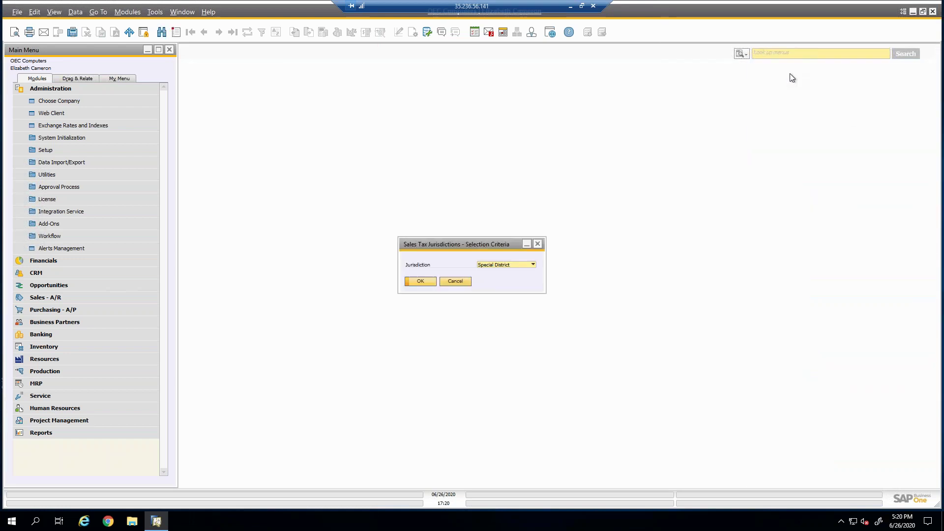
left_click(489, 264)
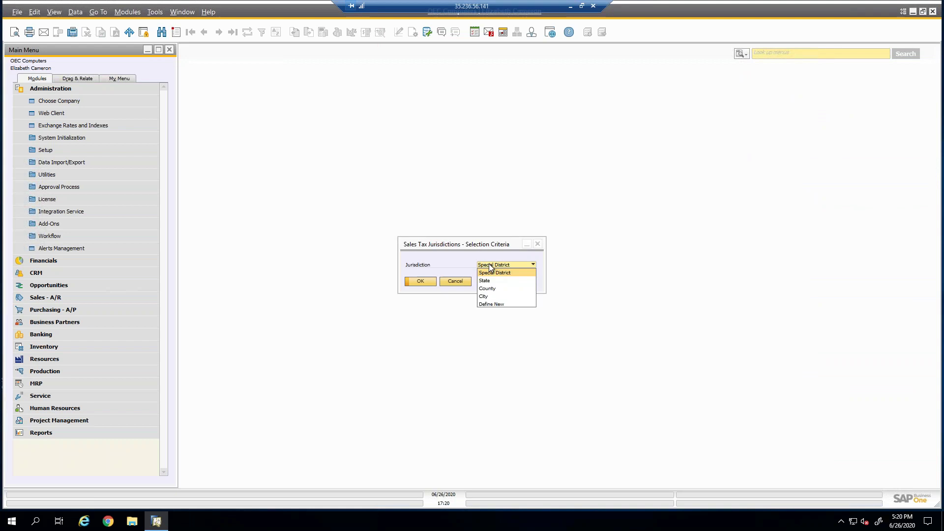
left_click(487, 280)
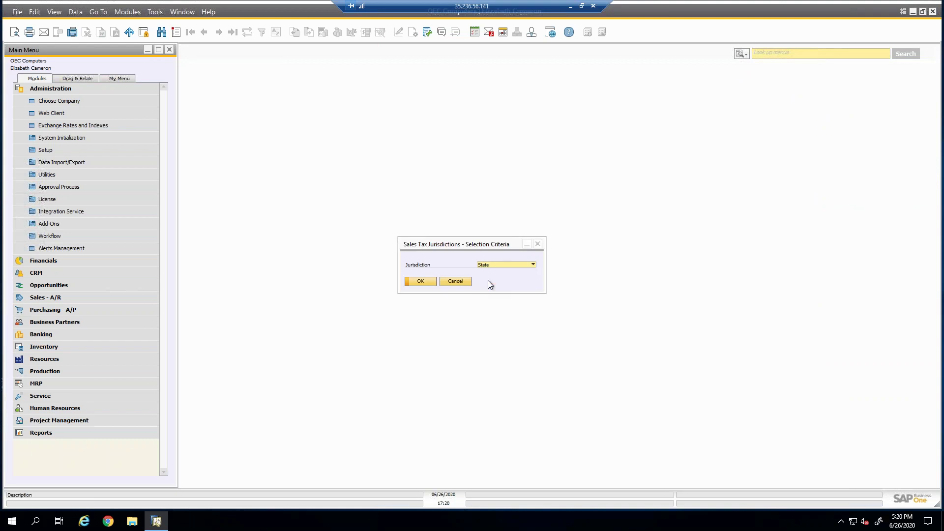
left_click(421, 280)
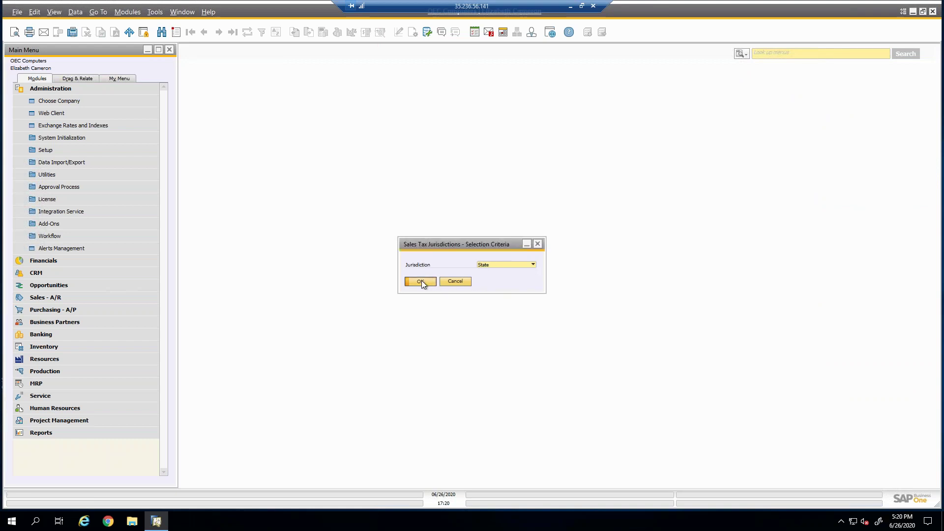
left_click(378, 339)
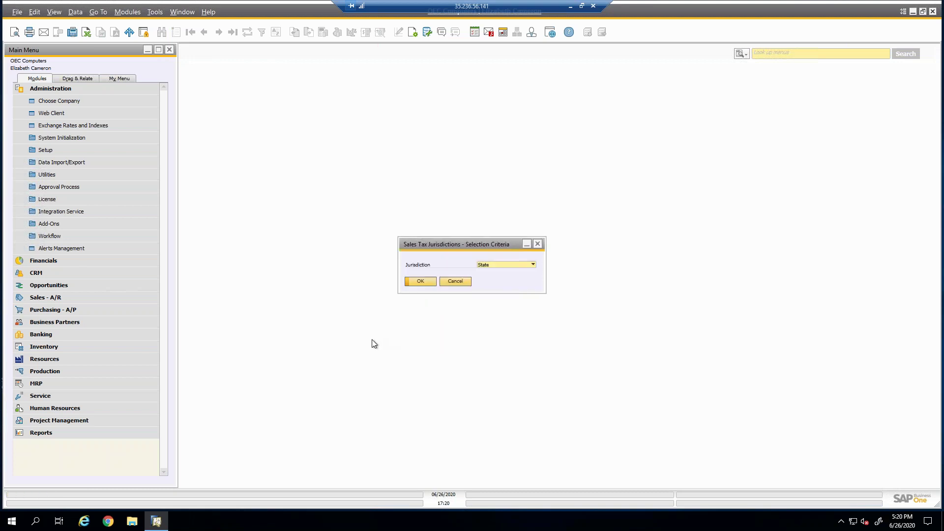
left_click(448, 281)
Search menus for 'tax', collapse Administration, and expand Financials with its Financial Reports.
left_click(767, 53)
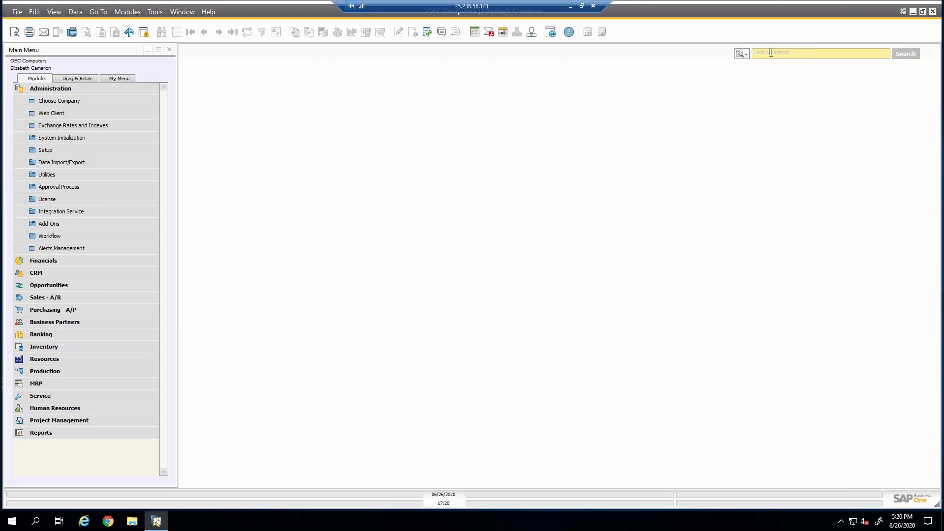
type("tax")
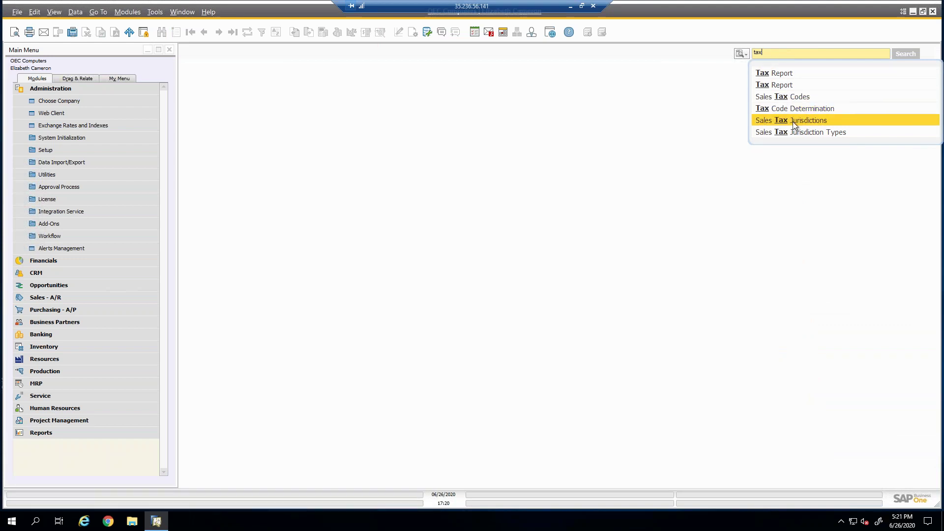
left_click(44, 89)
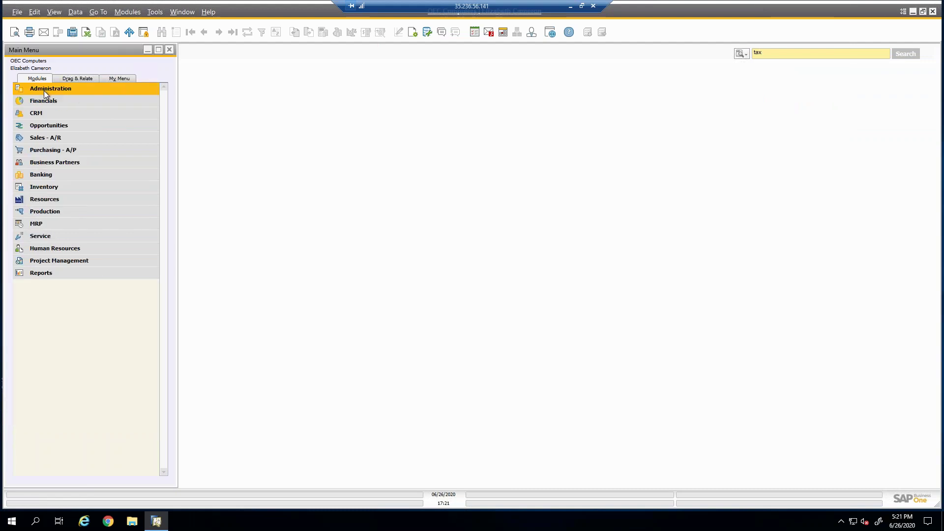
left_click(42, 104)
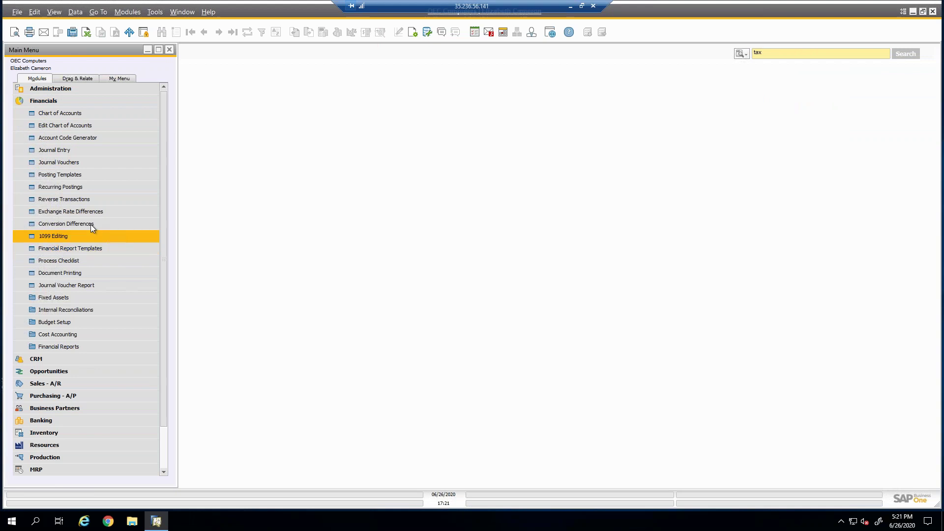
left_click(58, 347)
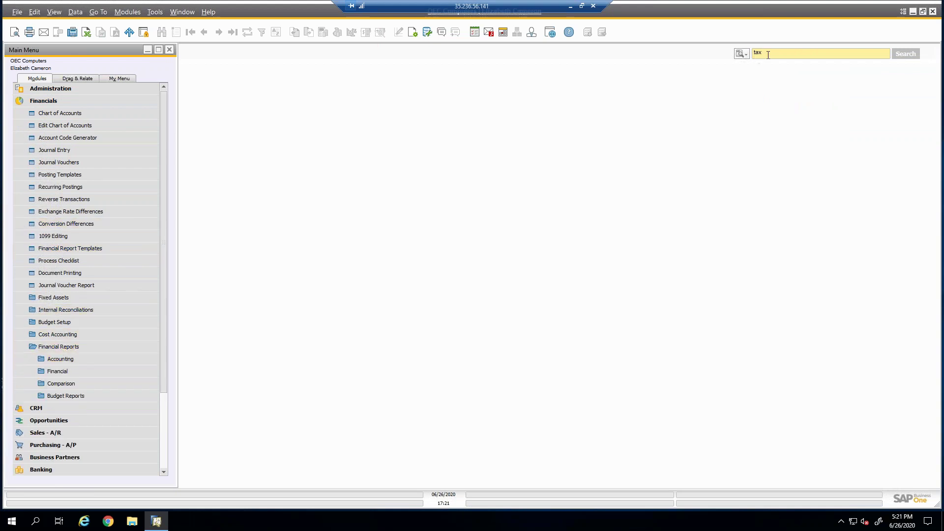
Look up 'ju', then open and cancel Sales Tax Jurisdictions without running it.
key("BackSpace")
key("BackSpace")
key("BackSpace")
type("juri")
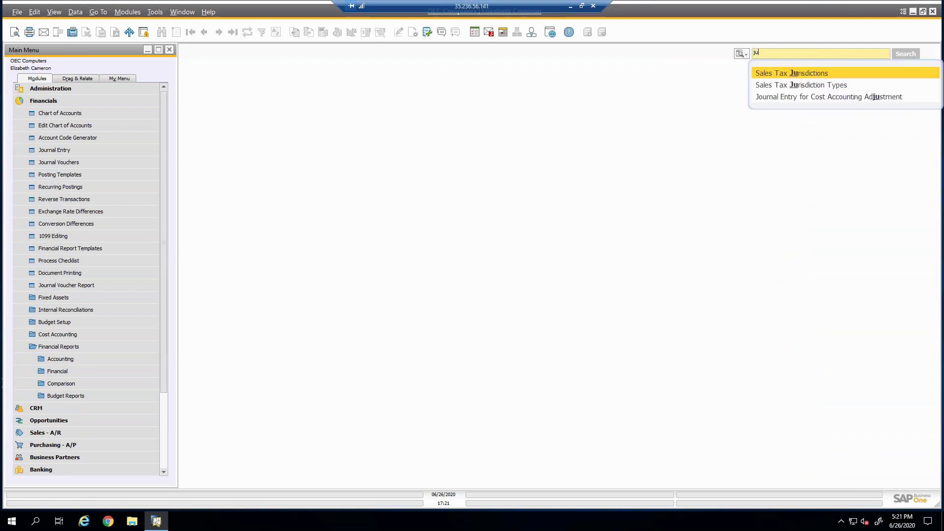
left_click(820, 76)
left_click(455, 281)
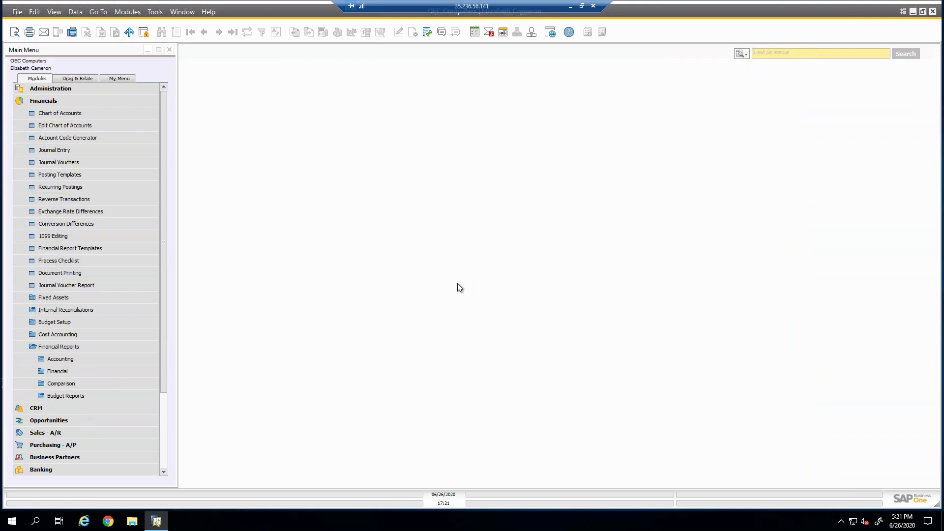
Collapse the Financials reports and look up 'tax' to list the tax-related menu entries.
left_click(48, 101)
left_click(49, 102)
left_click(48, 101)
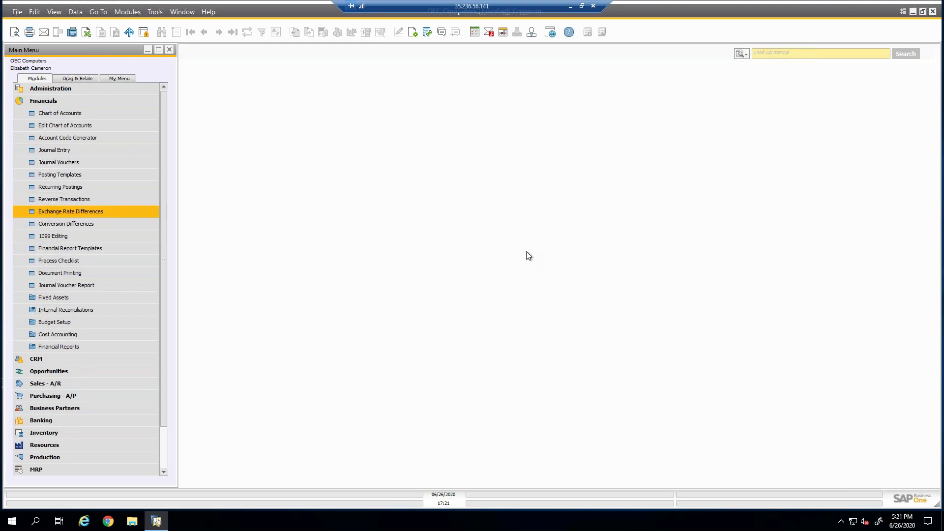
left_click(816, 53)
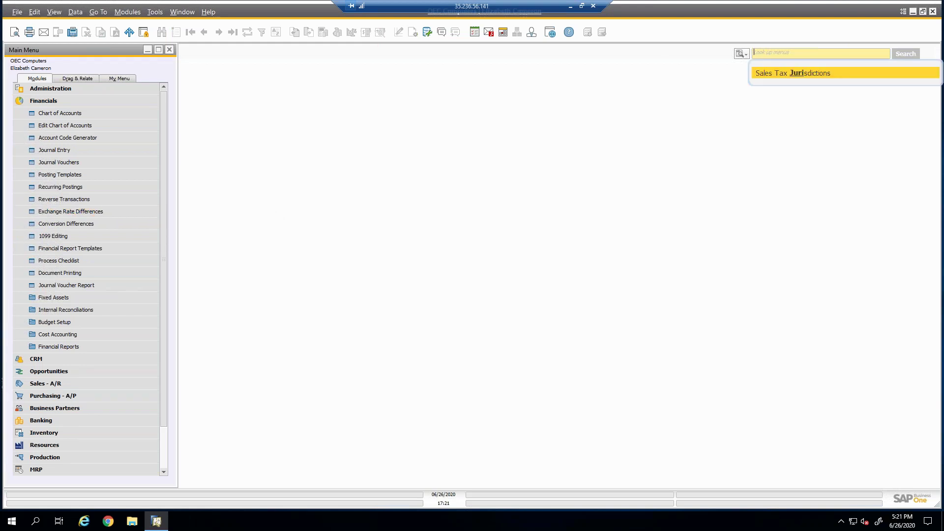
type("tax")
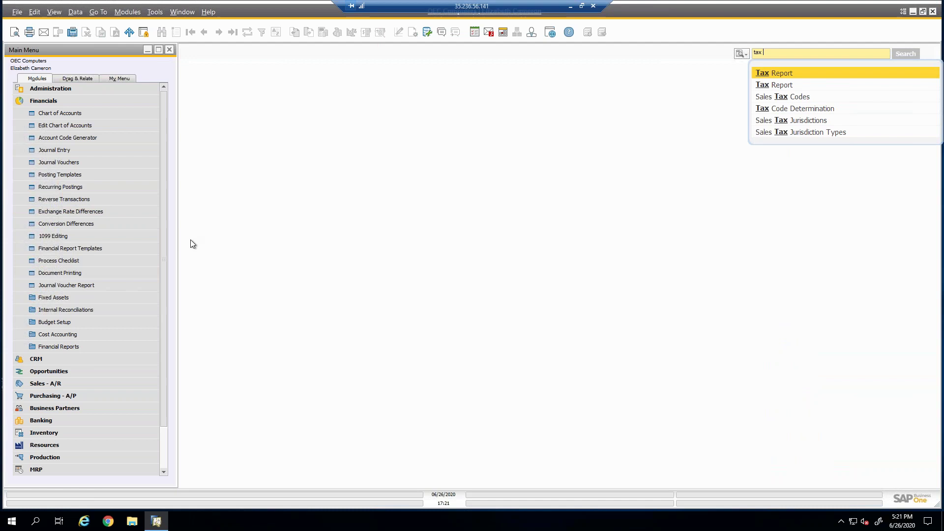
Run the Tax Report by jurisdiction tax code for A/R documents through 12/31/2020.
left_click(771, 71)
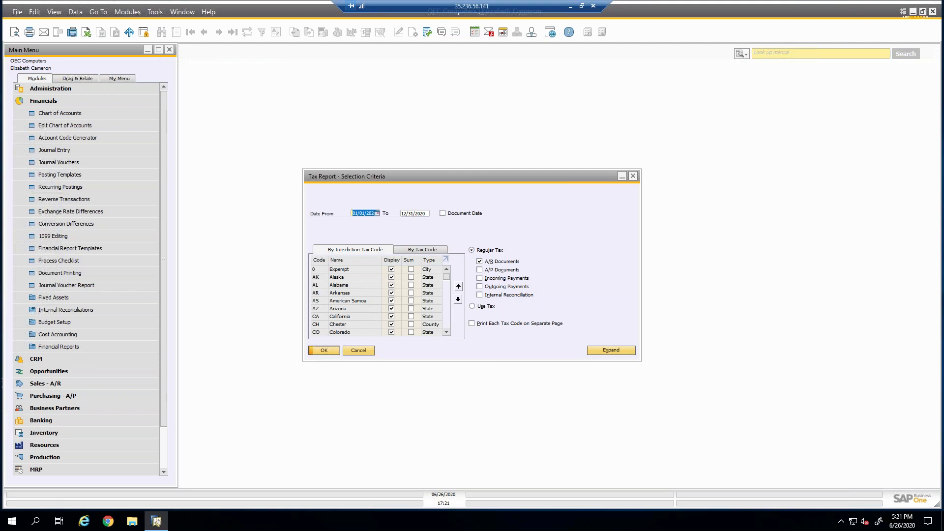
left_click(337, 349)
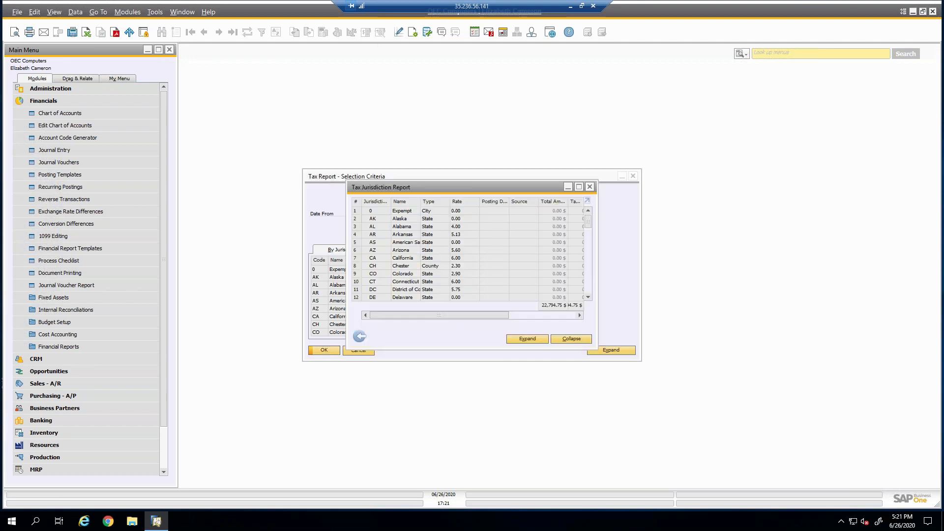
Maximize the Tax Jurisdiction Report and expand Ohio and Pennsylvania to show their invoices.
left_click(579, 187)
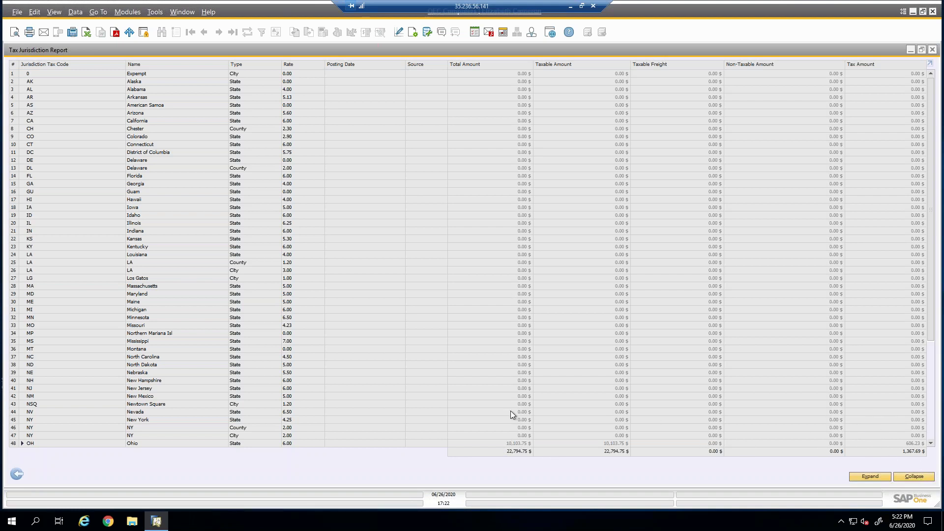
left_click(22, 443)
scroll(164, 379, "down", 3)
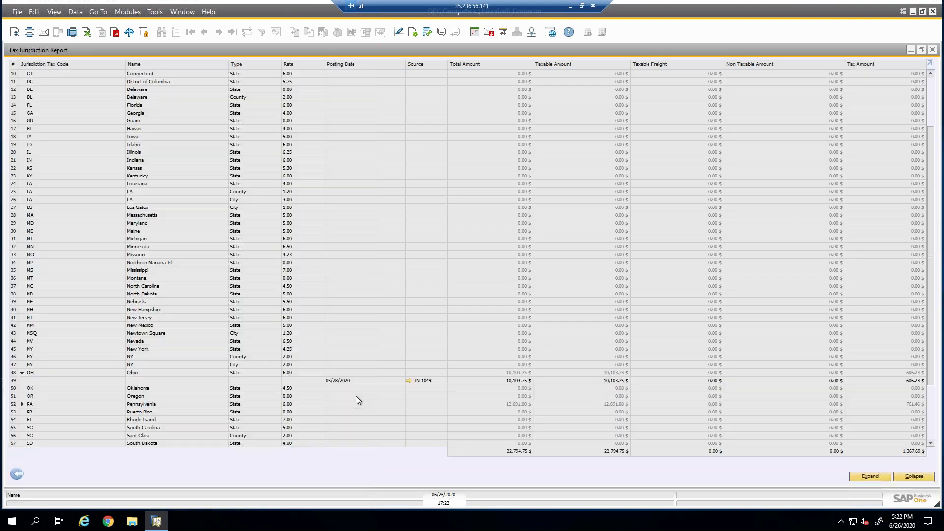
left_click(22, 404)
scroll(149, 392, "down", 2)
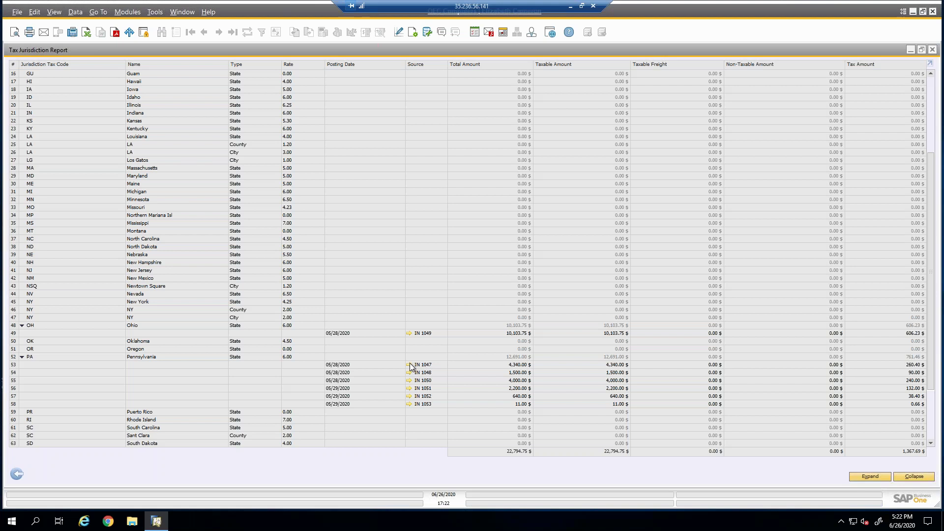
Inspect invoice IN 1047, close it unchanged, and return to the selection criteria.
left_click(409, 364)
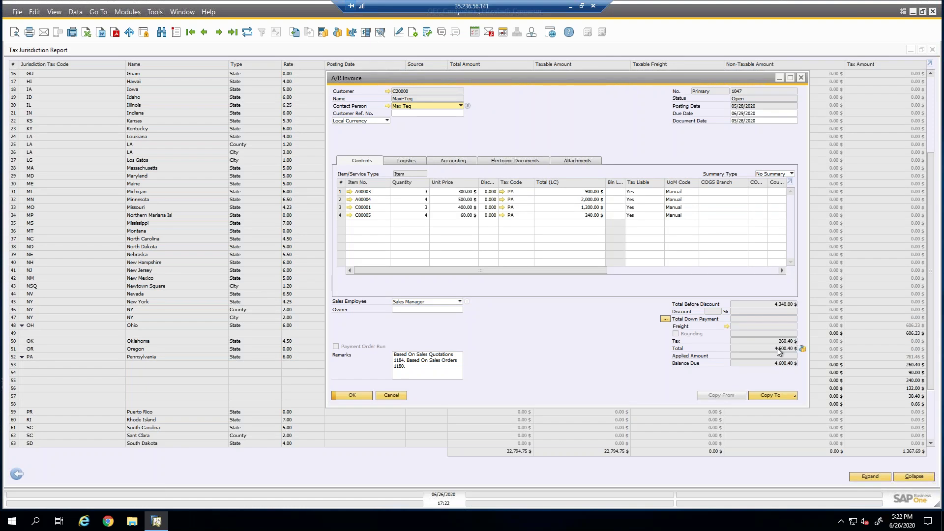
left_click(392, 395)
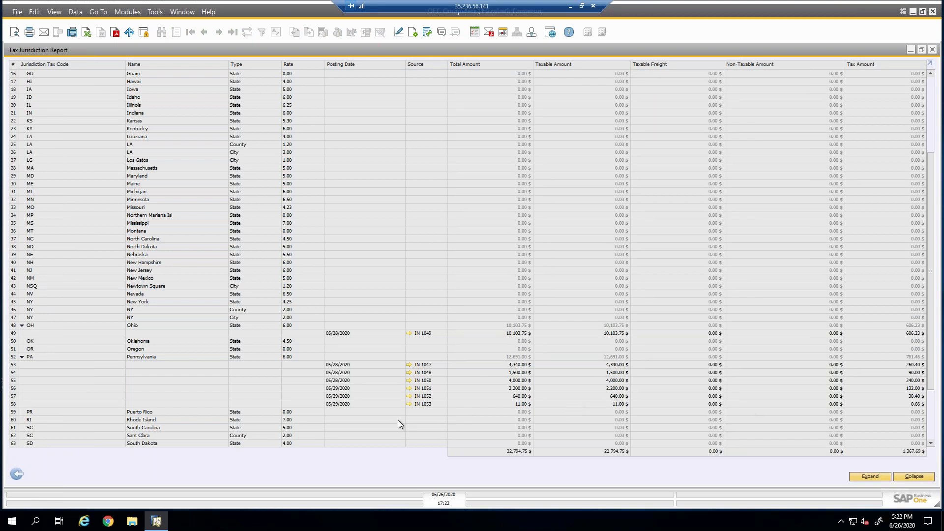
left_click(17, 474)
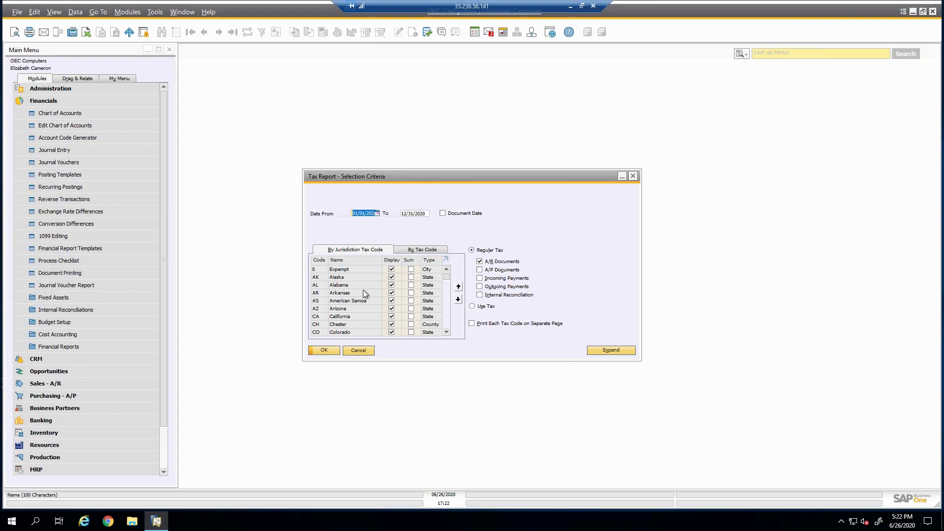
Run the Tax Report by tax code, showing Ohio 606.23 $ and Pennsylvania 761.46 $.
left_click(424, 251)
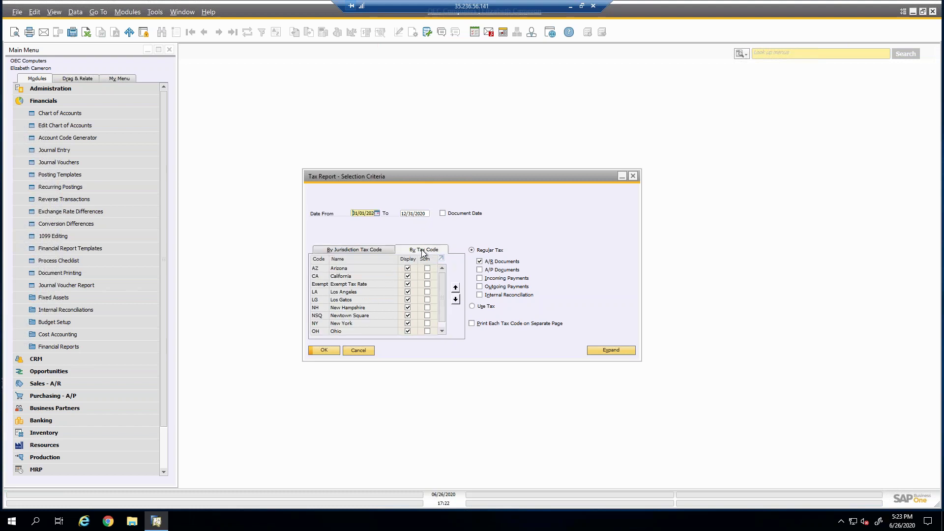
scroll(444, 323, "down", 1)
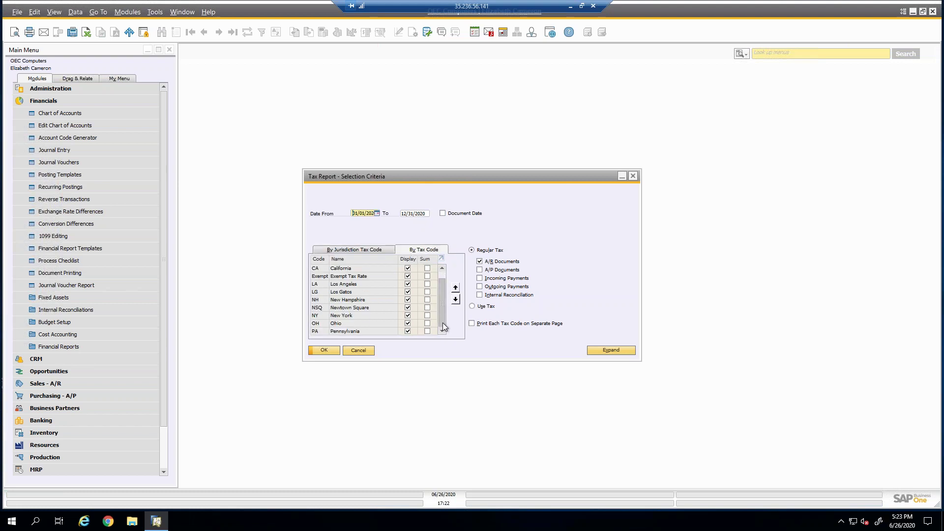
scroll(448, 266, "up", 1)
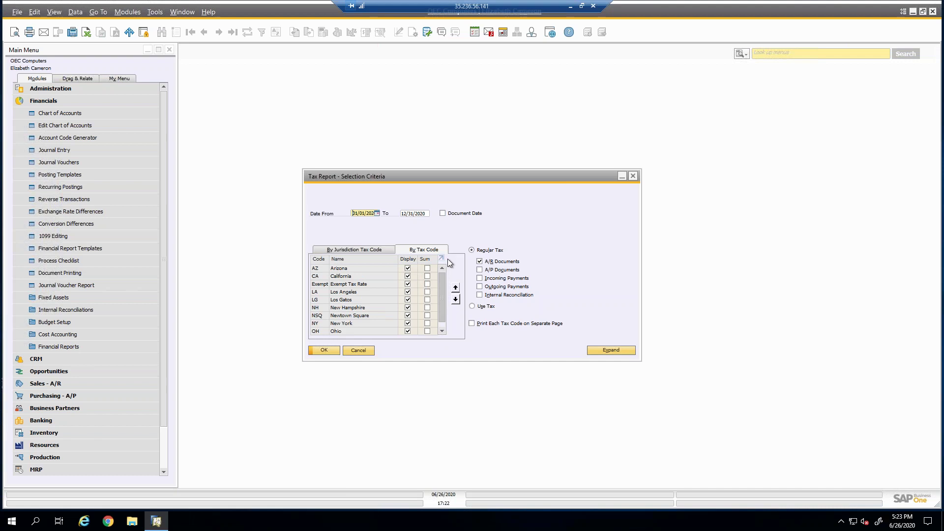
scroll(407, 285, "down", 1)
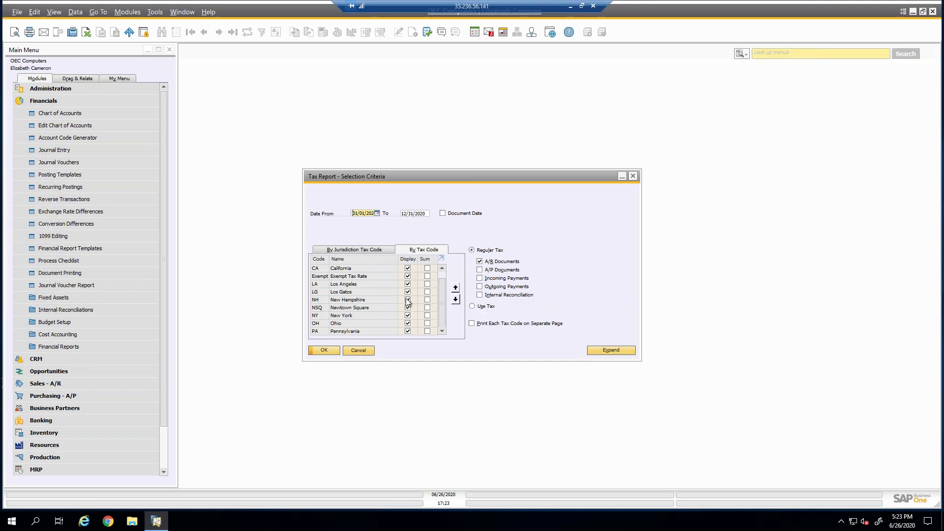
left_click(332, 349)
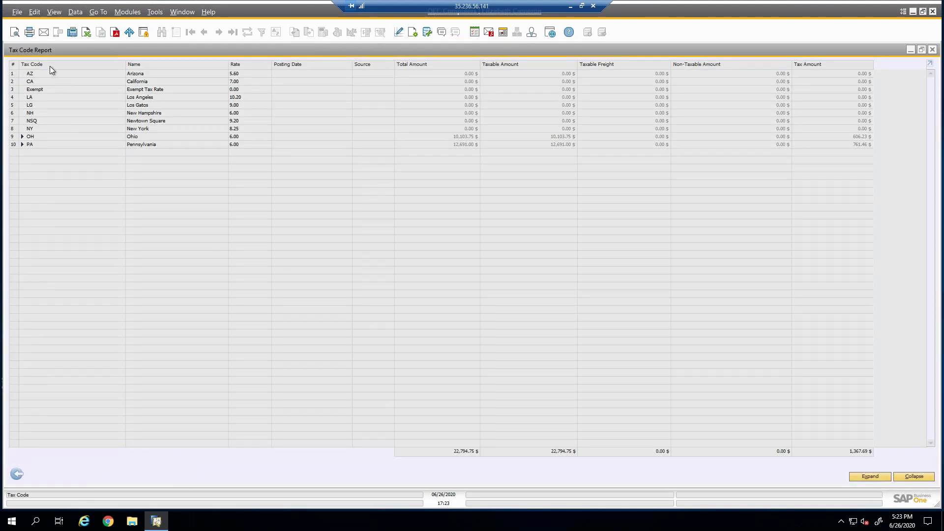
Expand PA, preview the printable Tax Report, then close it and return to the criteria.
left_click(22, 144)
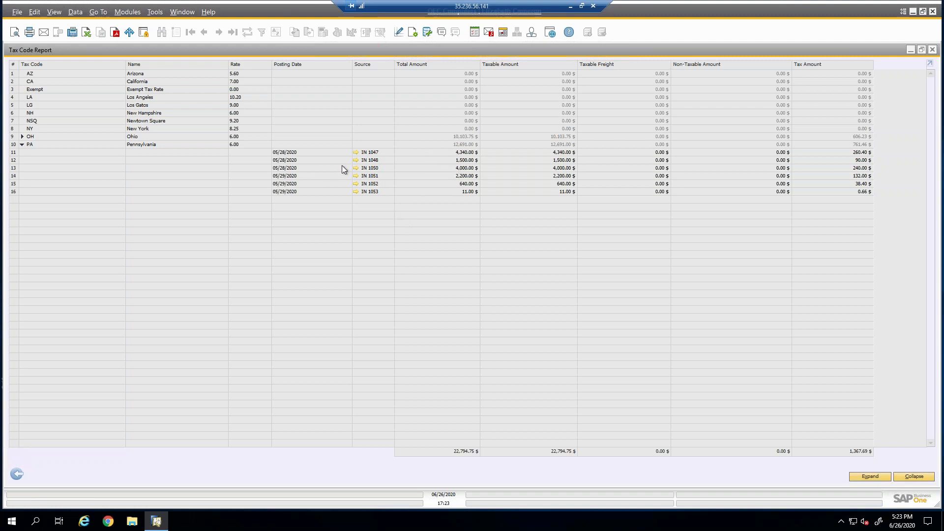
left_click(16, 35)
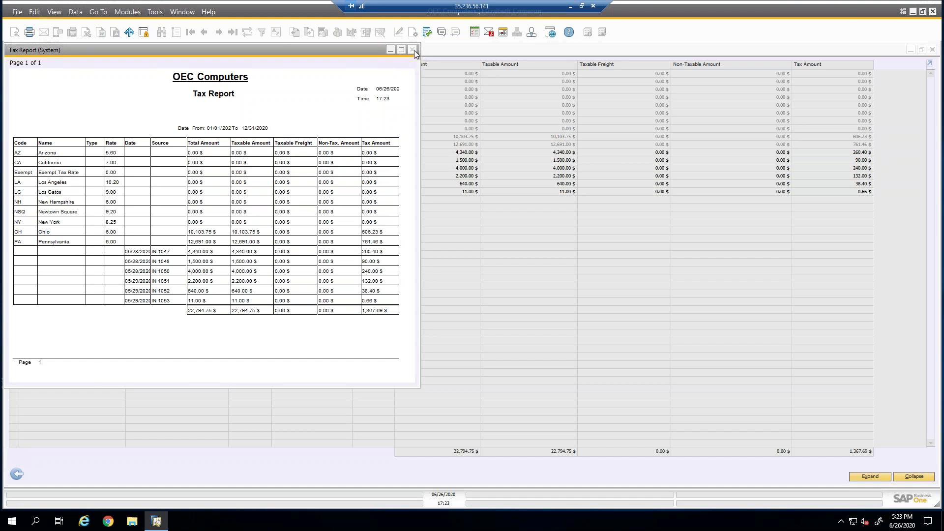
left_click(414, 50)
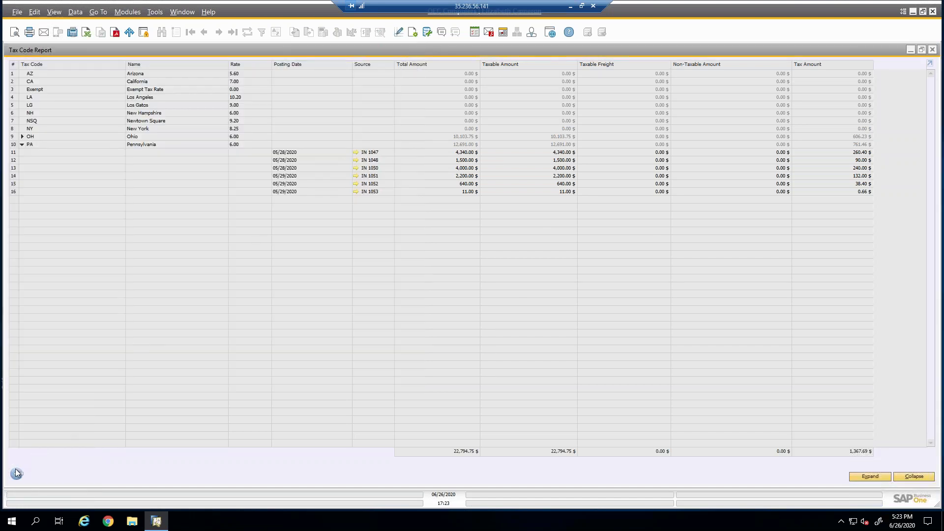
left_click(17, 472)
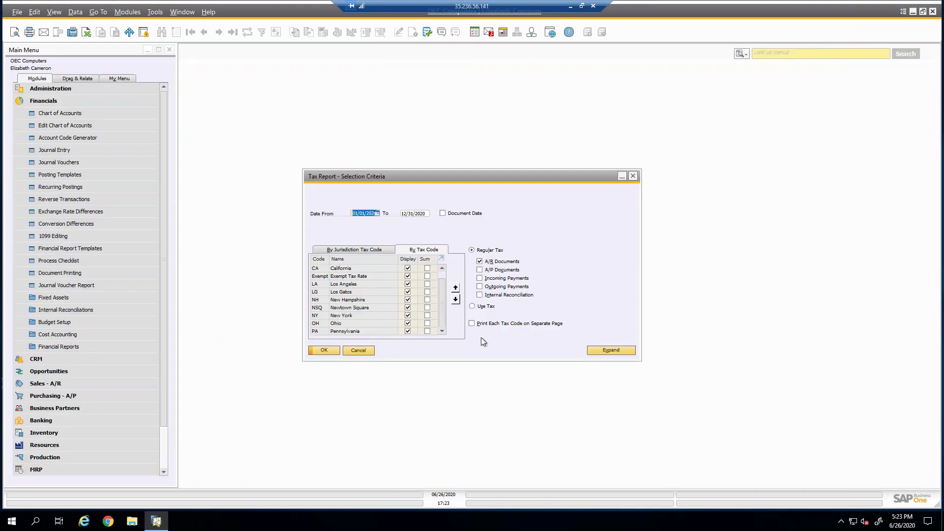
Cancel the Tax Report selection criteria to clear the workspace.
left_click(365, 350)
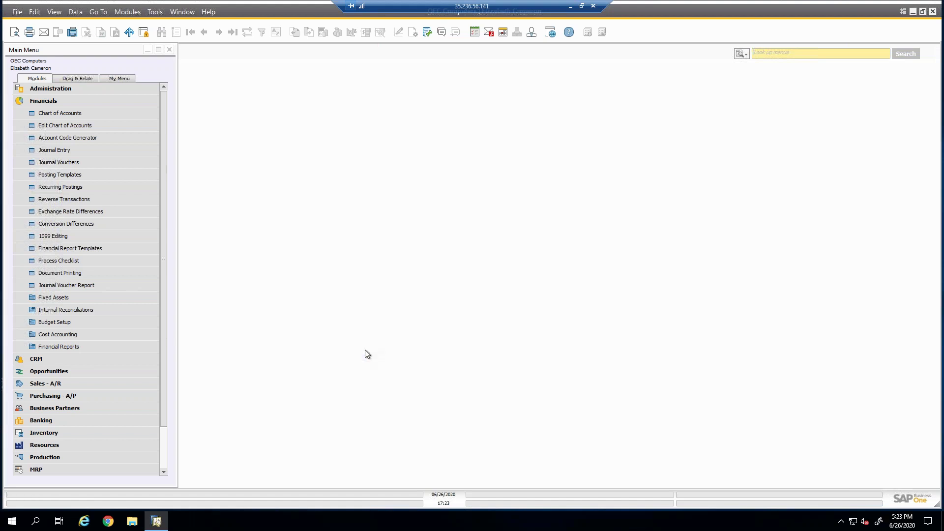
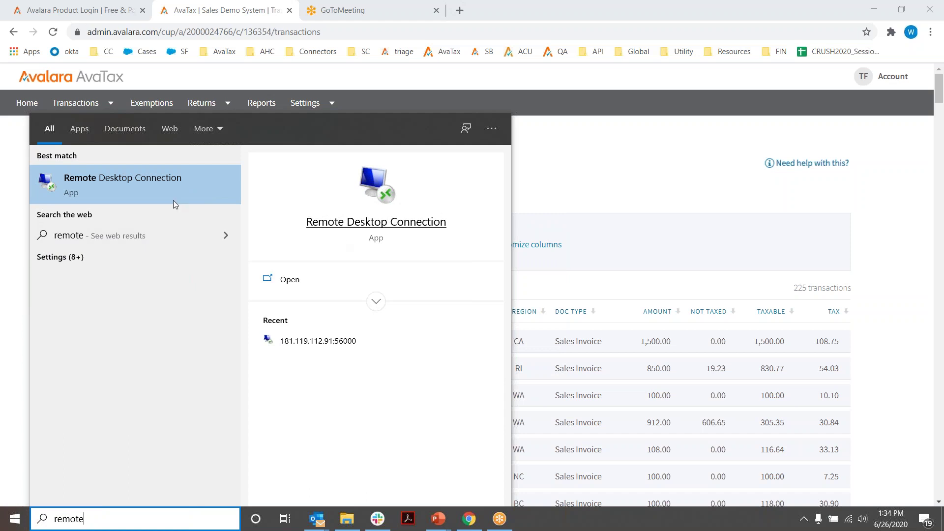
Connect via Remote Desktop to 181.119.112.91, entering the password and accepting the certificate warning.
left_click(298, 342)
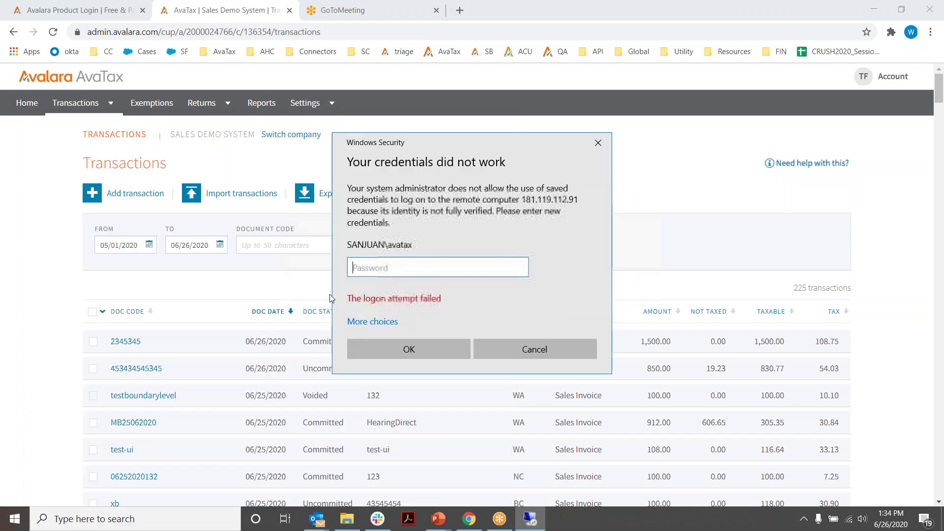
type("a")
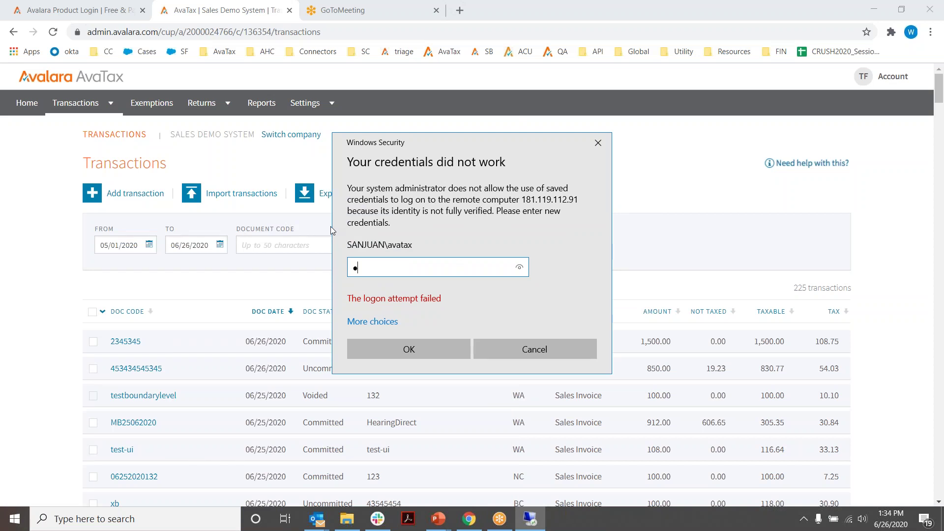
type("•••••••")
left_click(414, 349)
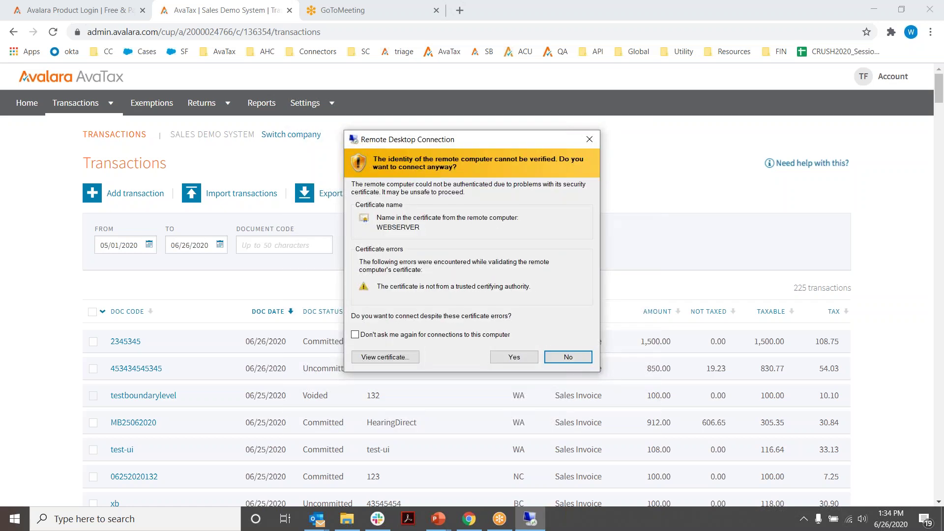
left_click(514, 357)
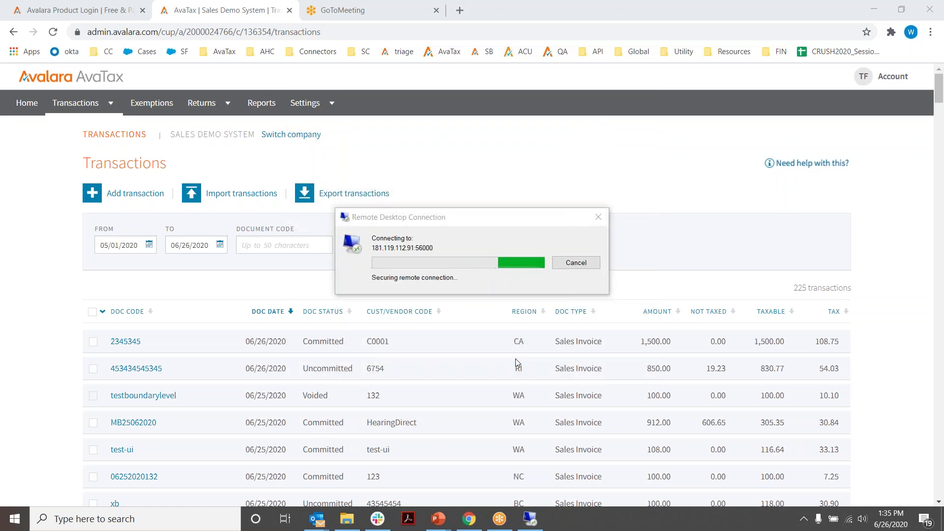
left_click(468, 152)
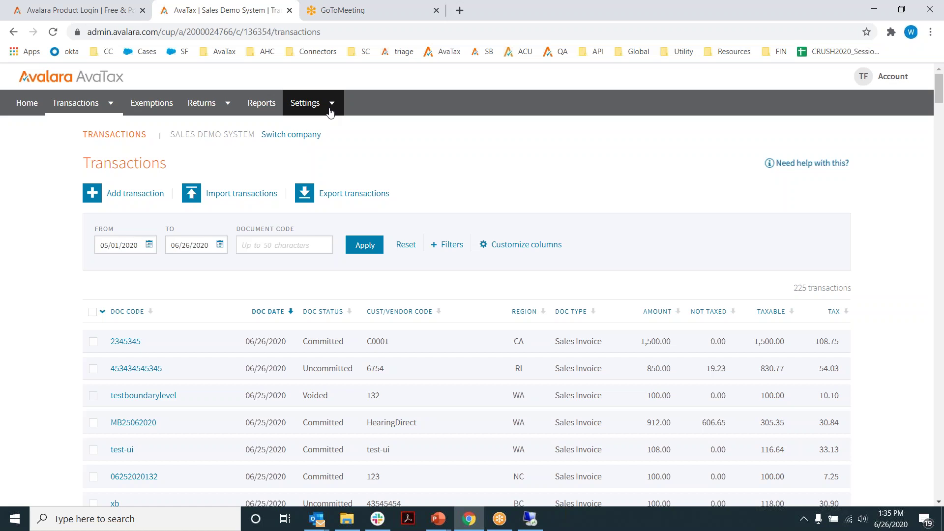
left_click(530, 524)
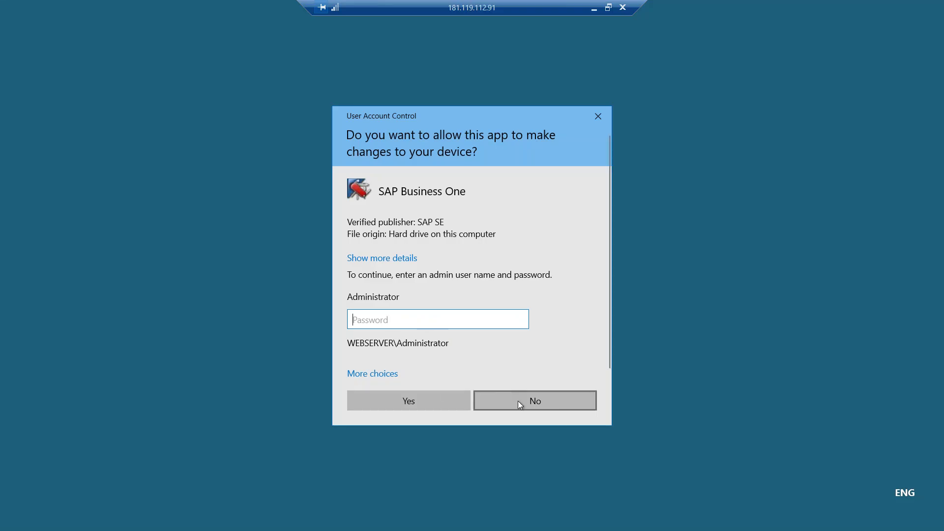
Decline the UAC prompt and launch the SAP Business One client.
left_click(518, 400)
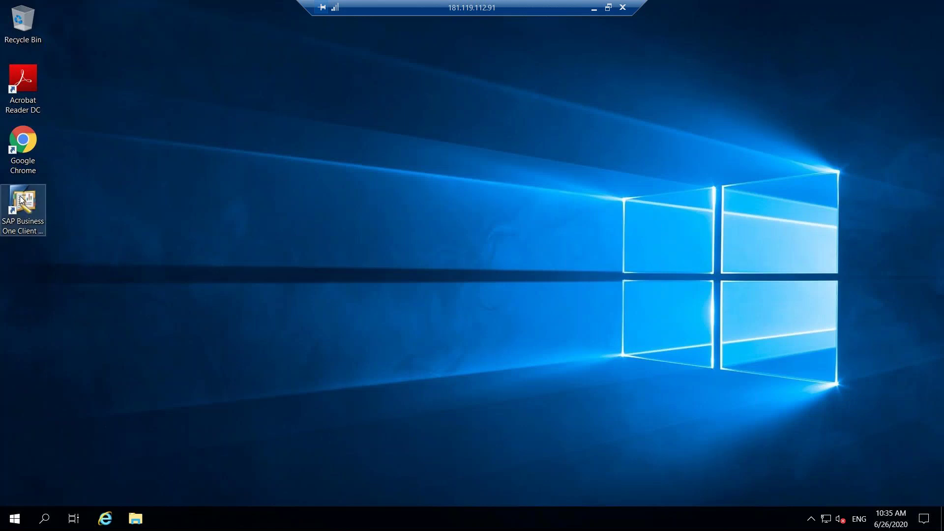
left_click(19, 196)
double_click(20, 196)
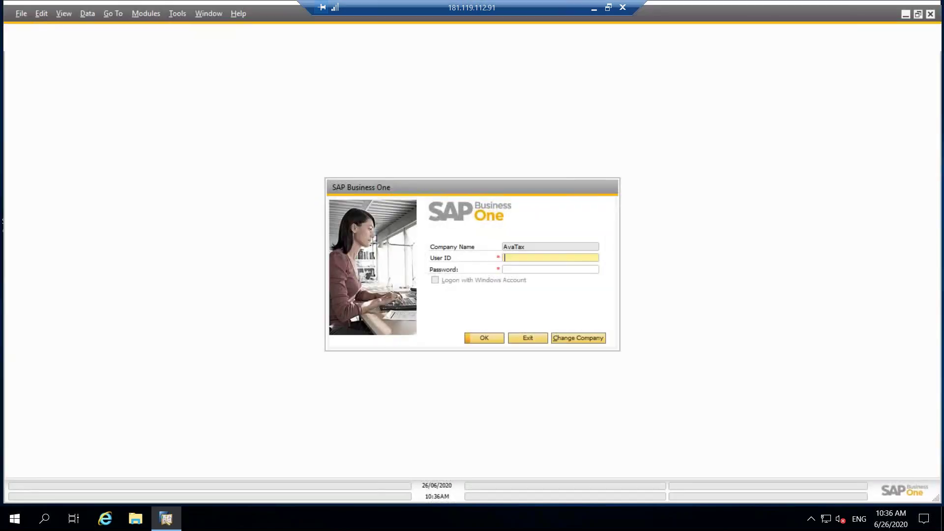
Log in to the AvaTax company as the manager user with the account password.
type("manager")
key("Tab")
type("manager")
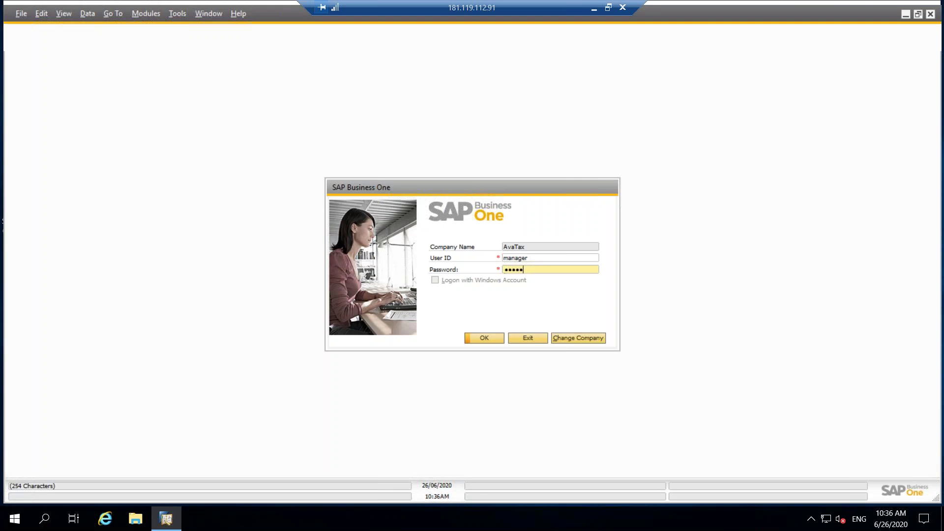
key("Return")
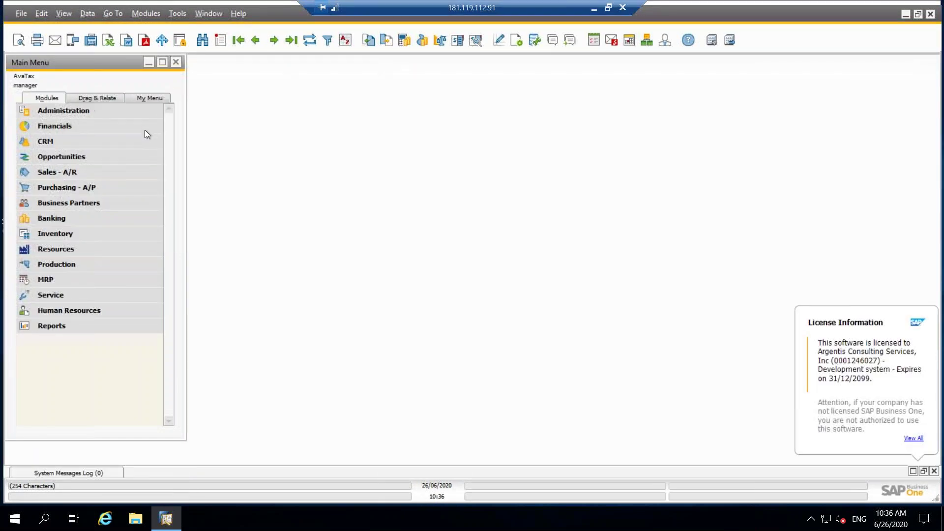
Start a new sales order from the Sales - A/R module.
left_click(83, 173)
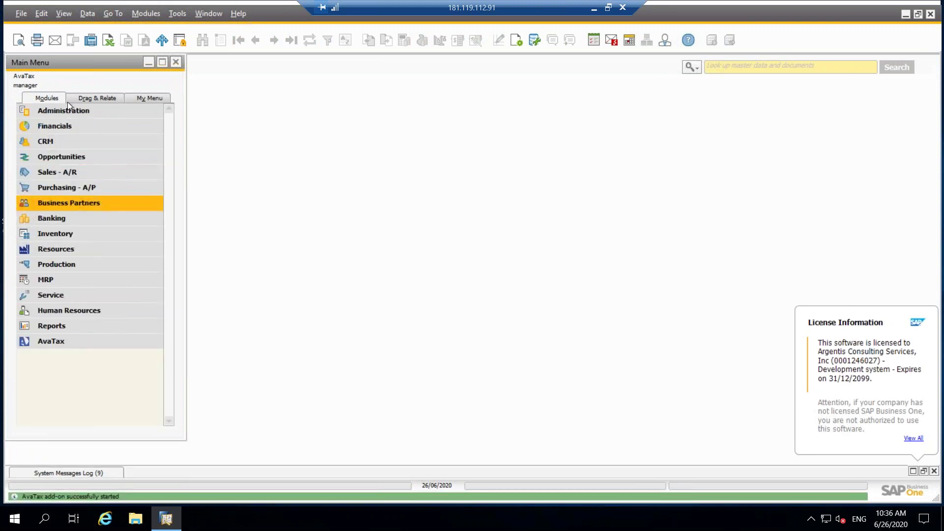
left_click(73, 172)
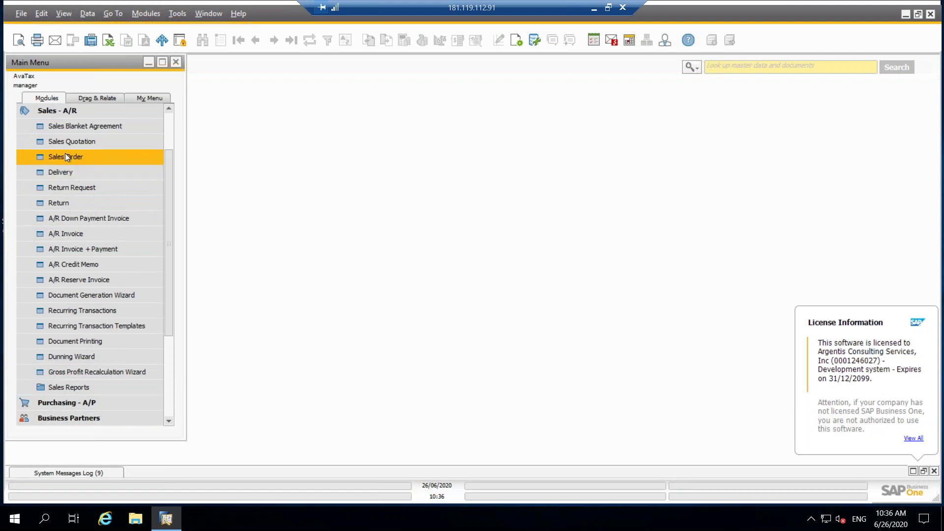
left_click(66, 156)
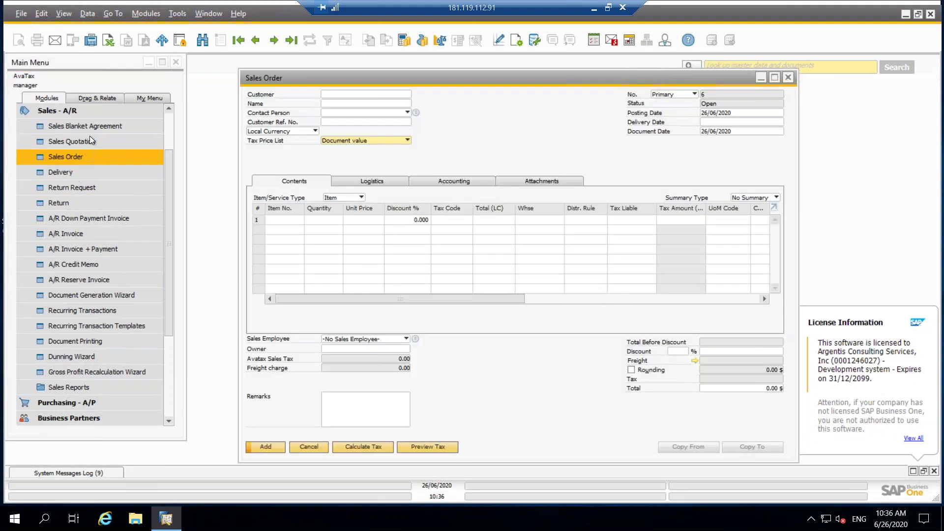
Choose Microchips as the order's customer and open its Business Partner Master Data.
left_click(350, 95)
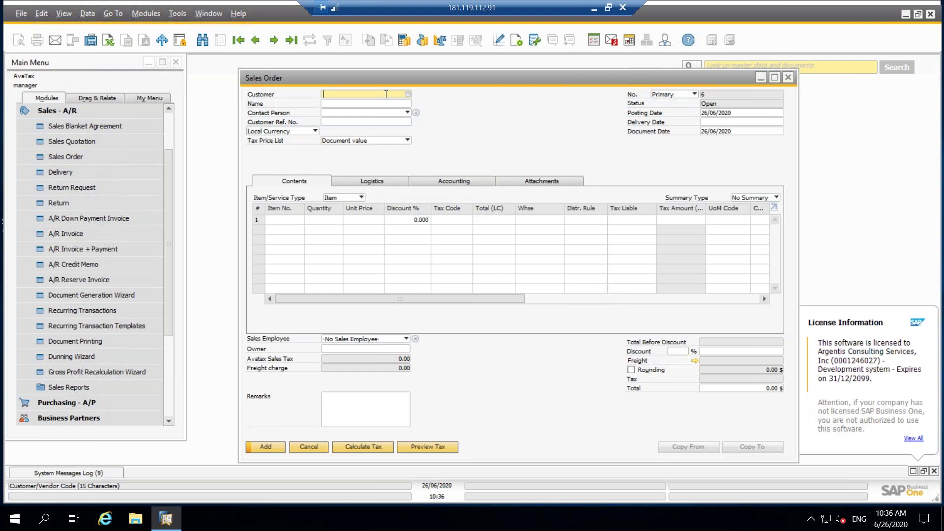
left_click(409, 94)
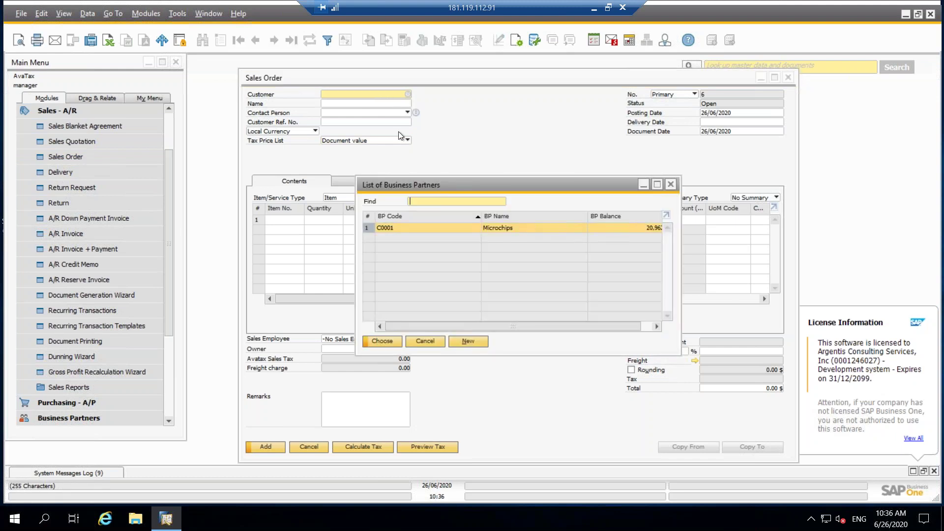
double_click(501, 228)
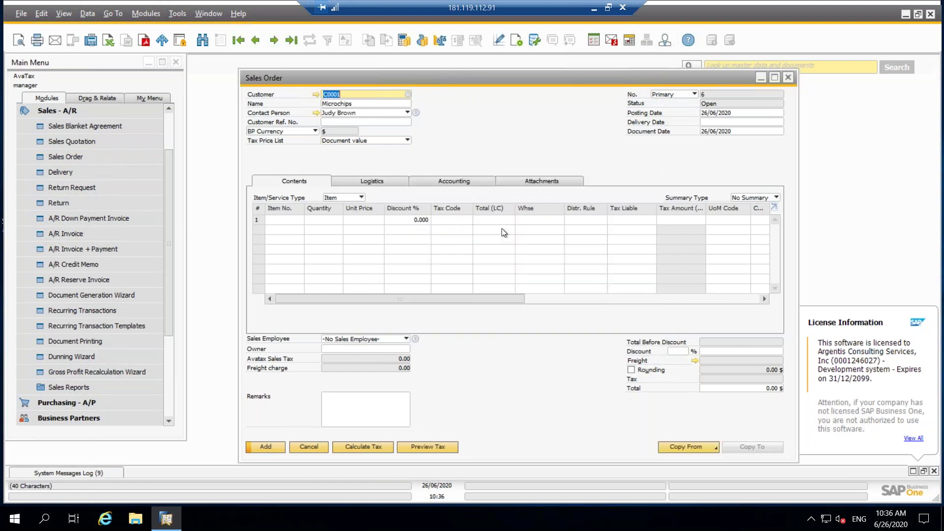
left_click(315, 95)
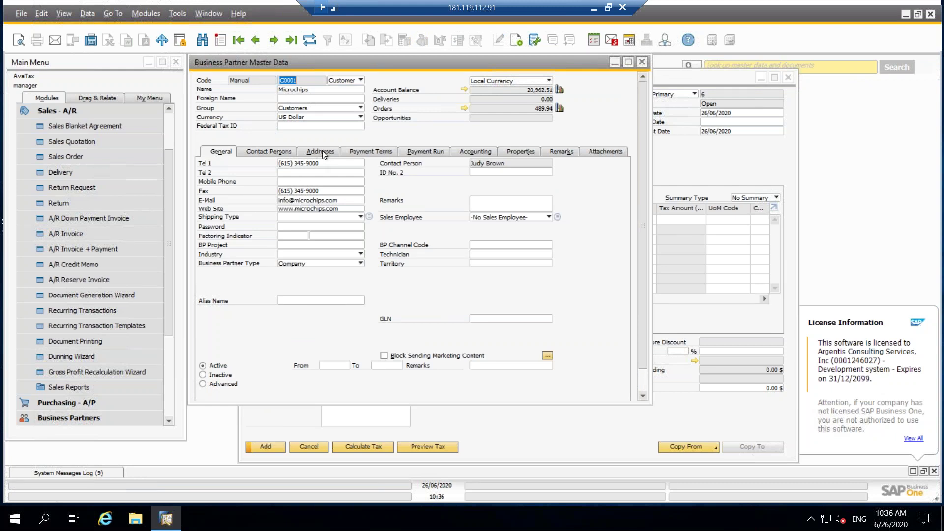
left_click(322, 152)
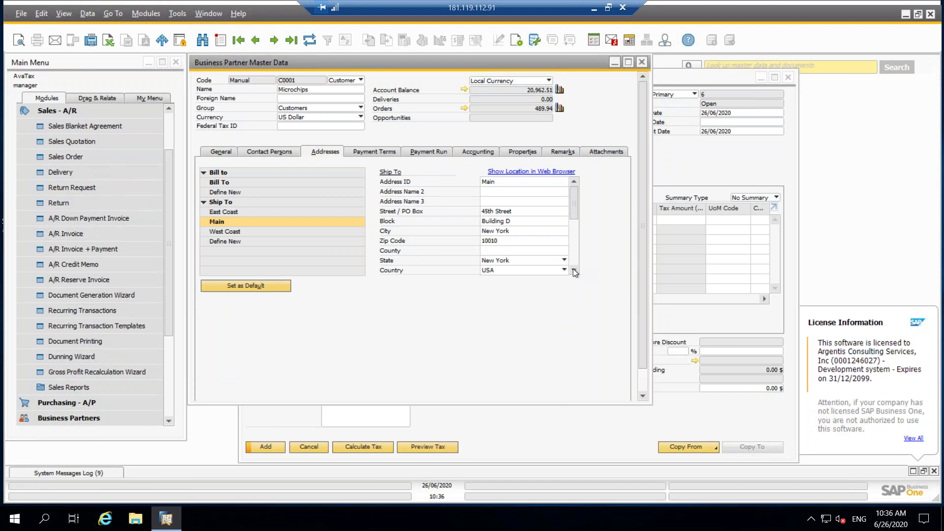
scroll(573, 269, "down", 1)
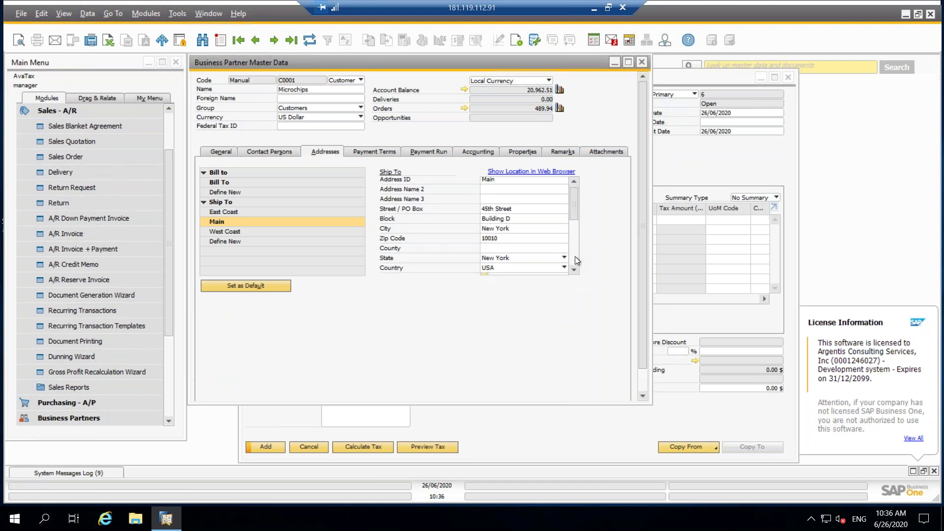
scroll(575, 257, "down", 5)
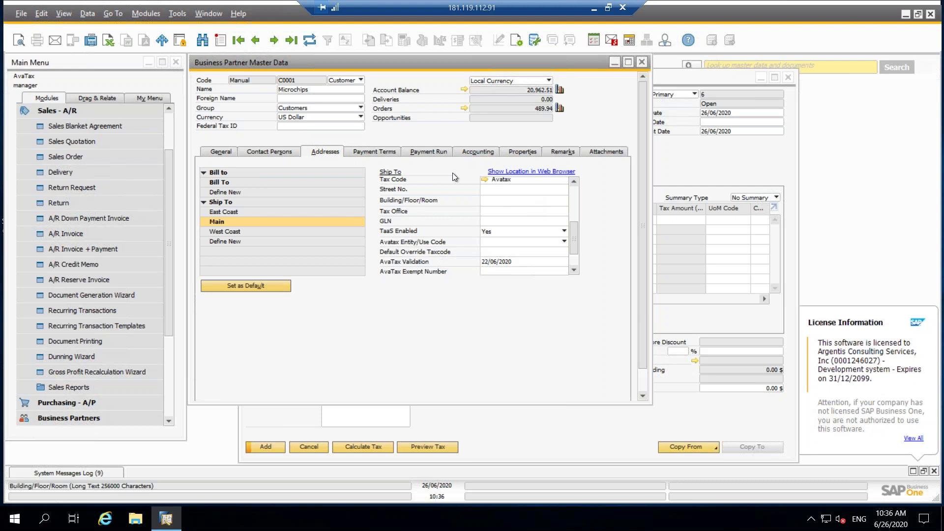
left_click(574, 181)
left_click(574, 182)
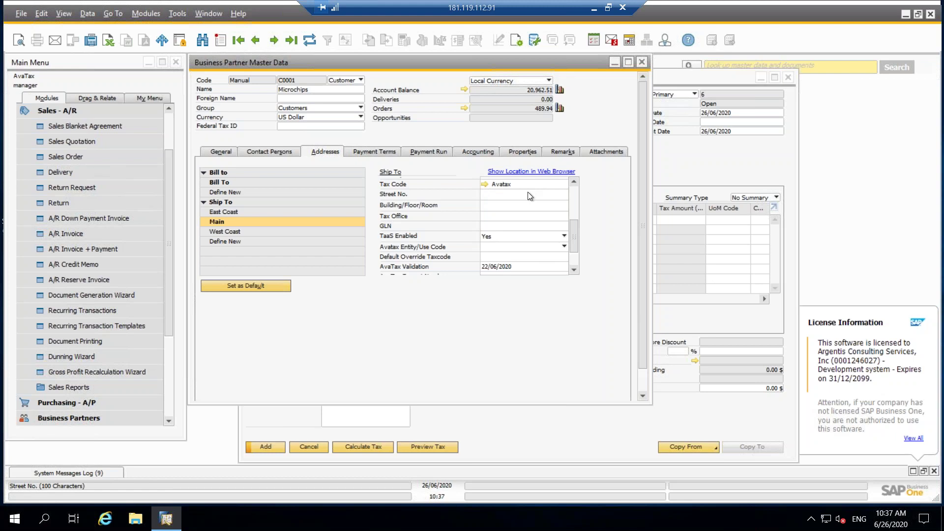
scroll(574, 270, "down", 2)
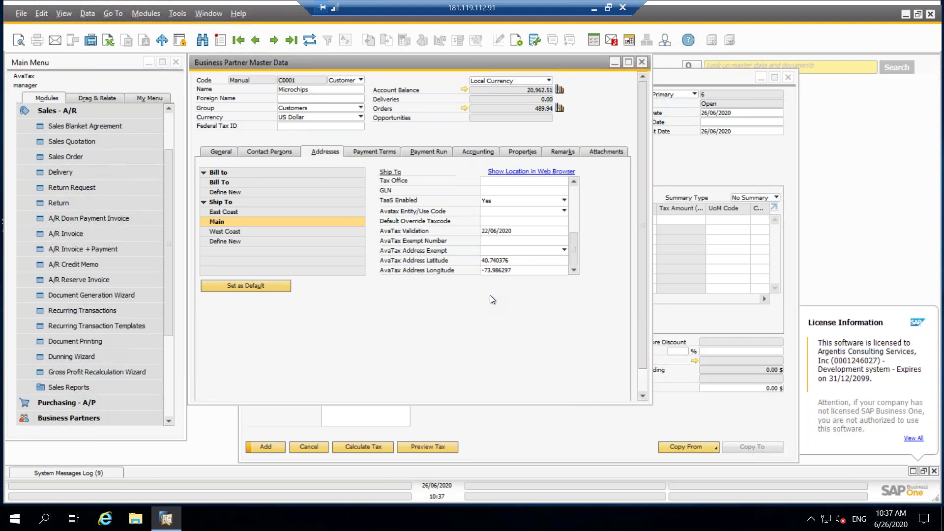
scroll(489, 298, "down", 1)
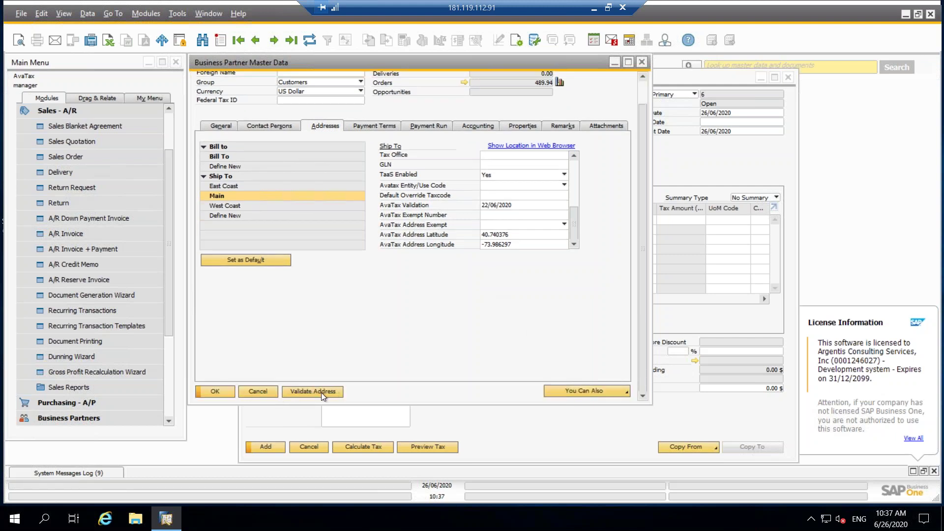
scroll(545, 183, "up", 3)
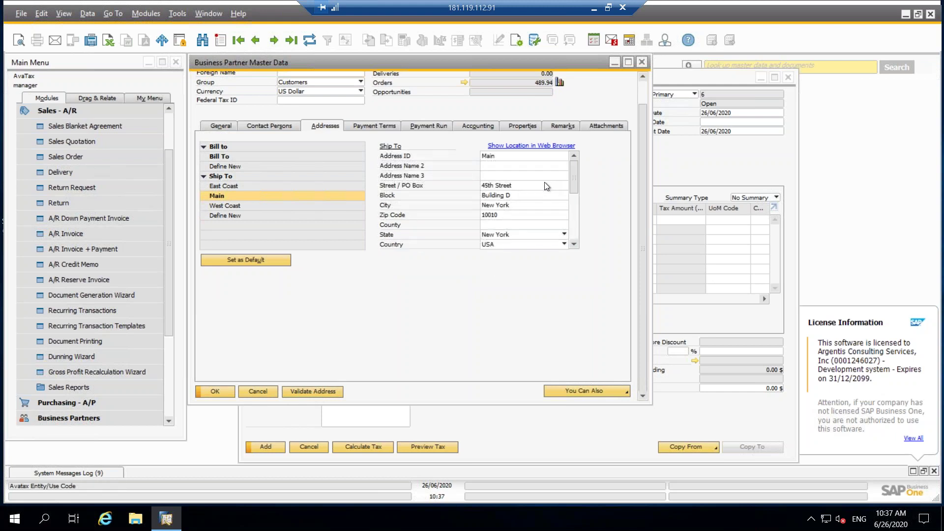
Alter the West Coast ship-to address, trimming 'Ln' from the street and setting zip 99999.
left_click(240, 204)
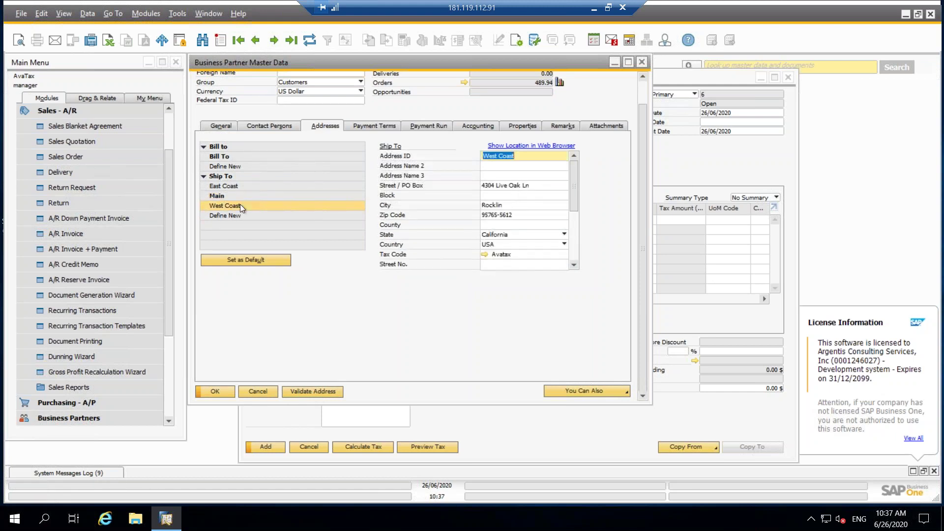
scroll(562, 264, "down", 4)
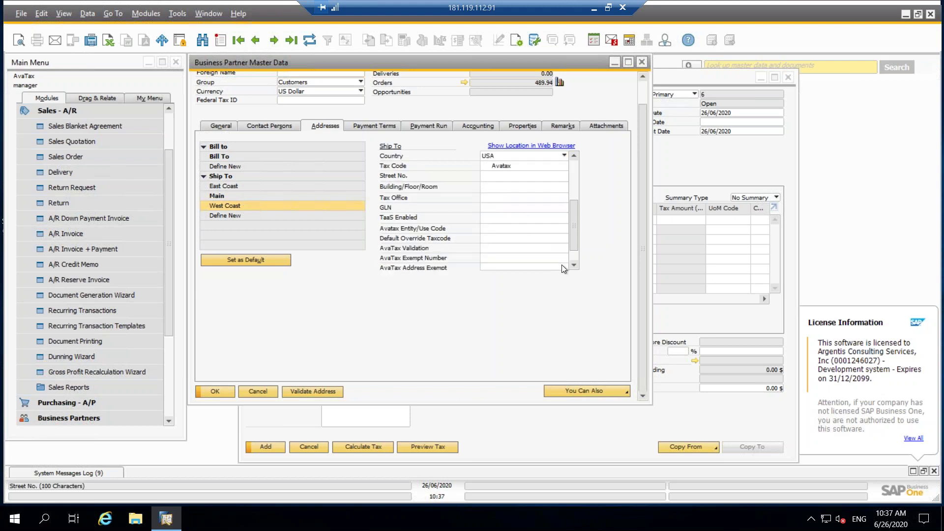
scroll(525, 186, "up", 4)
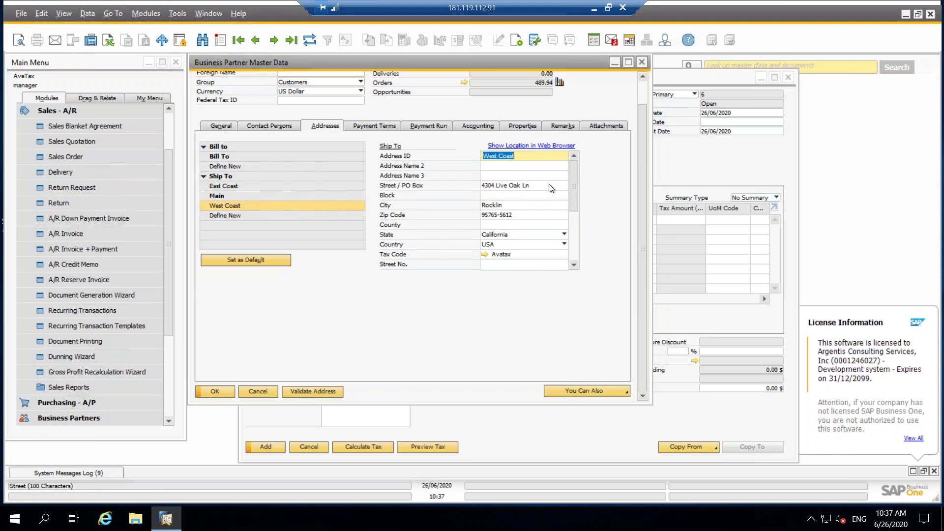
left_click(548, 186)
left_click(531, 185)
key("BackSpace")
key("BackSpace")
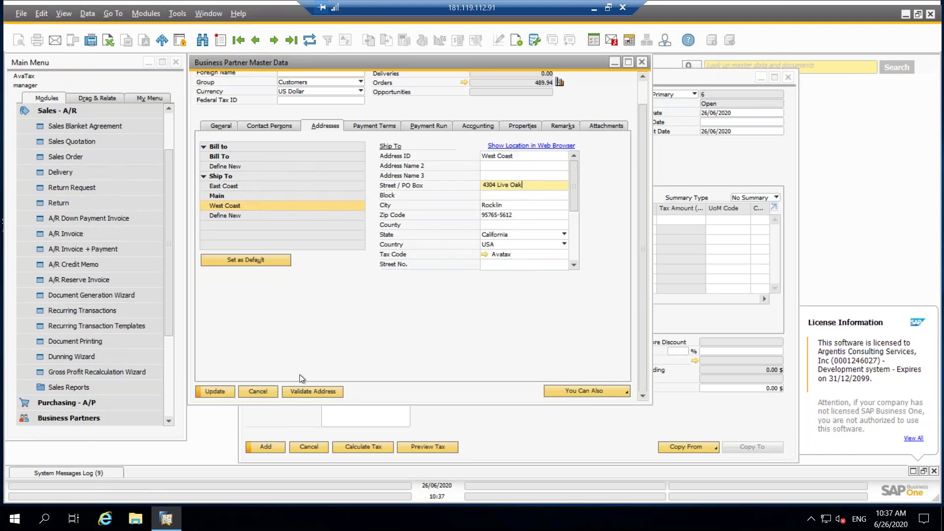
left_click(527, 216)
type("99999")
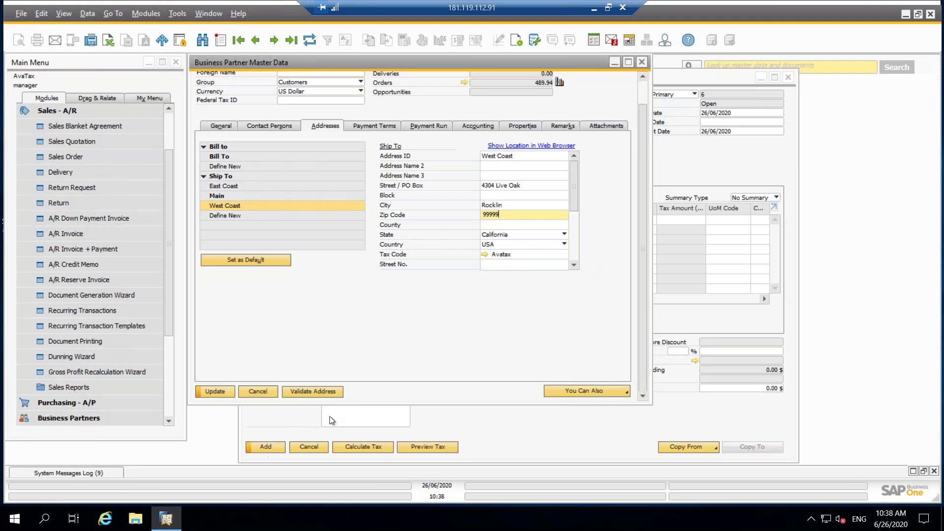
left_click(306, 393)
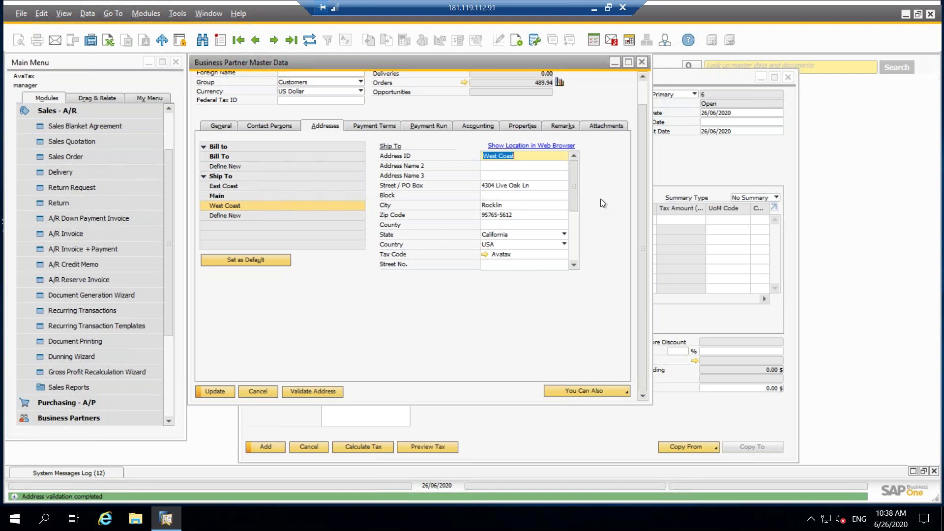
left_click(172, 406)
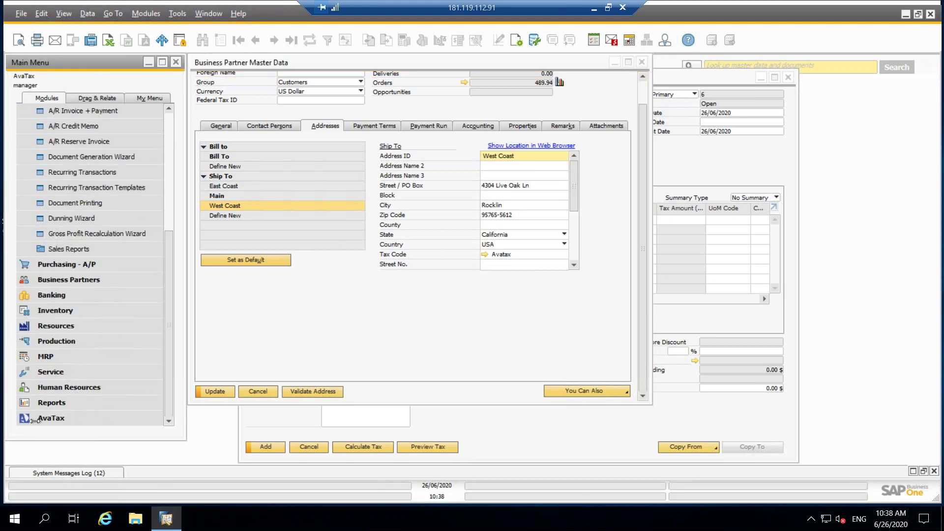
left_click(62, 419)
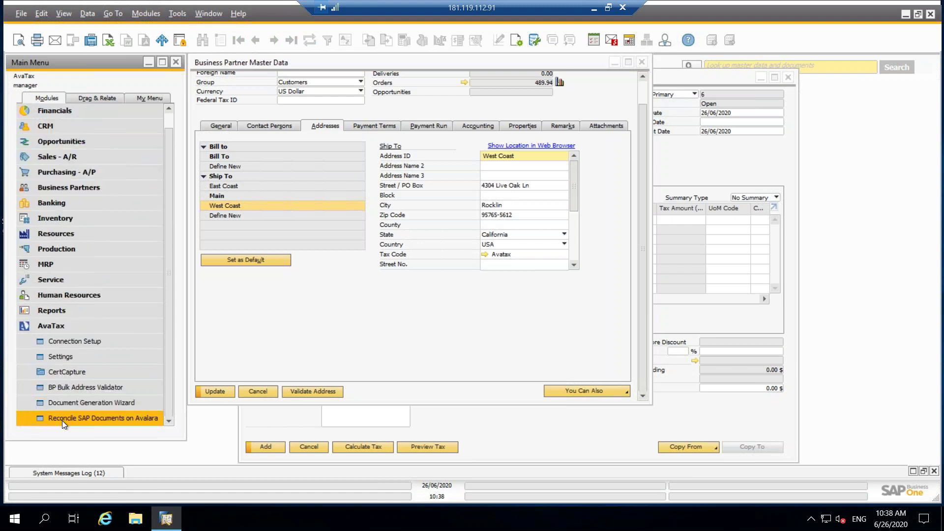
left_click(66, 355)
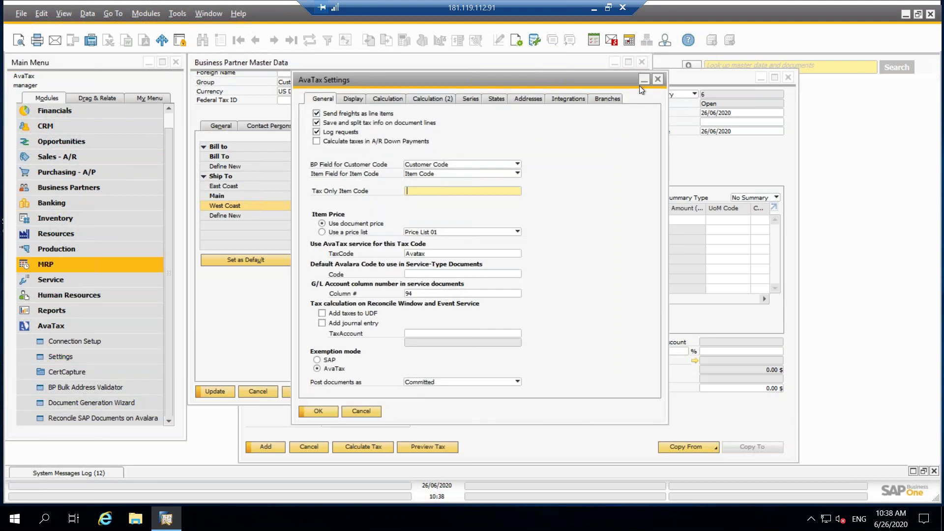
left_click(523, 101)
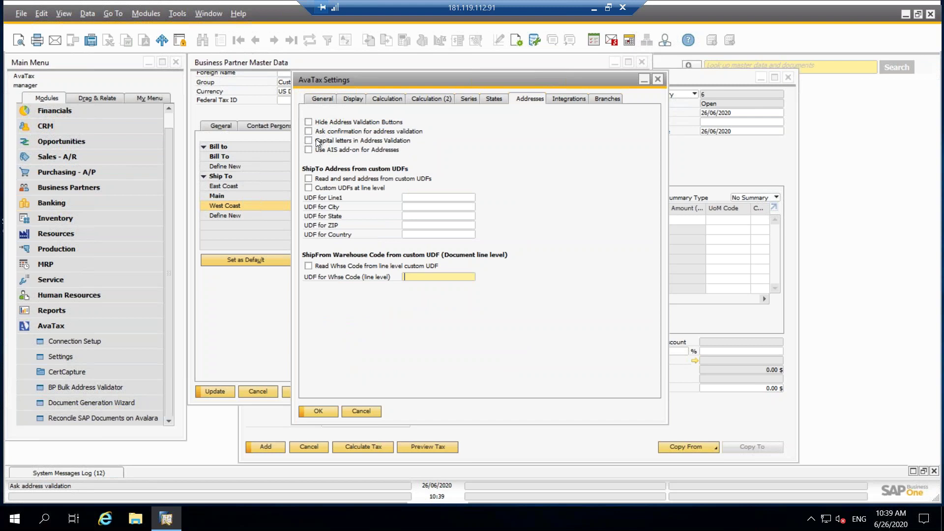
left_click(730, 170)
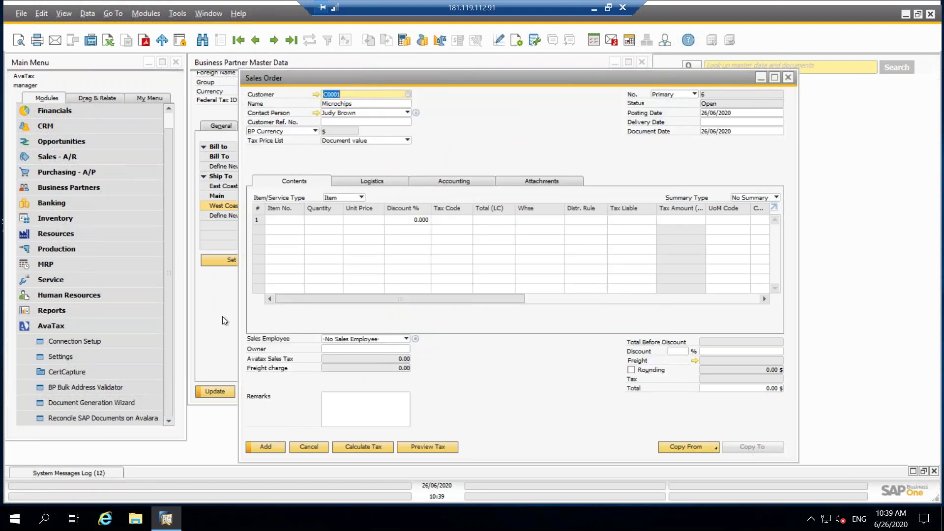
left_click(223, 316)
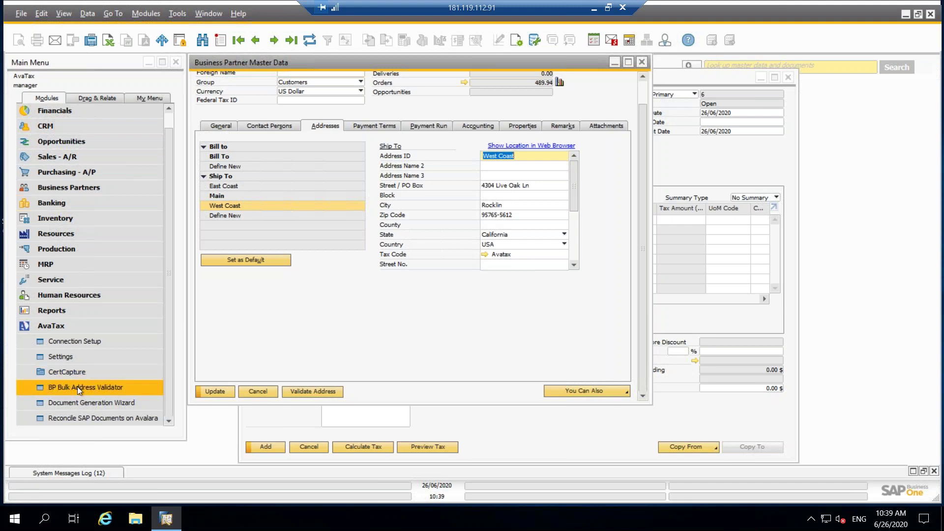
left_click(113, 385)
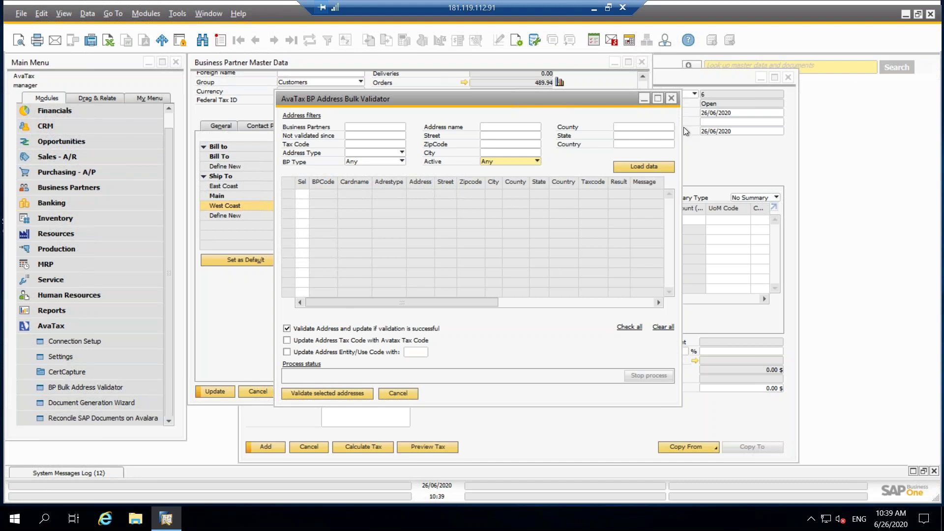
left_click(671, 98)
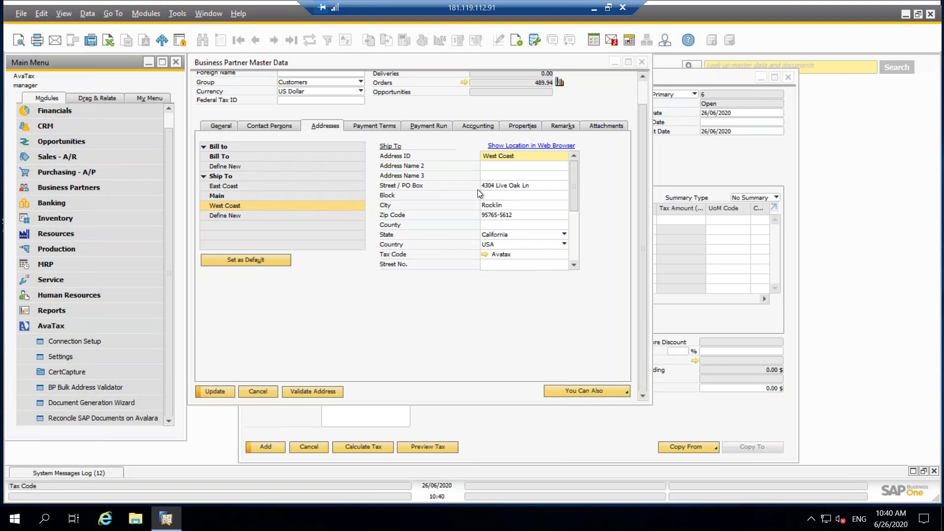
left_click(470, 126)
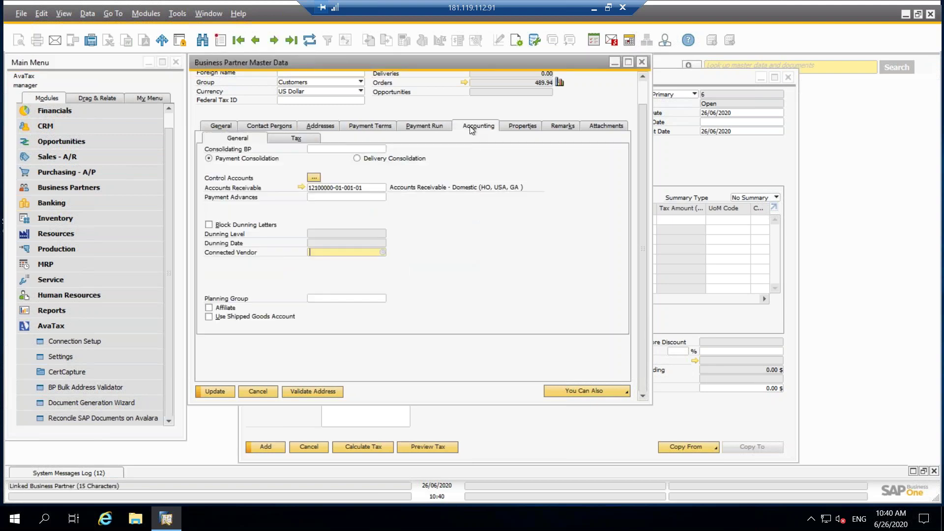
left_click(290, 141)
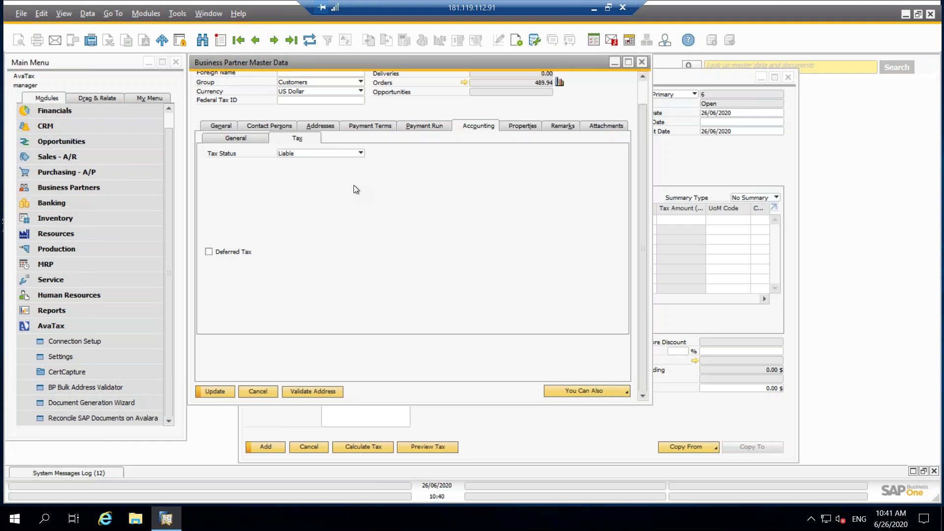
left_click(327, 125)
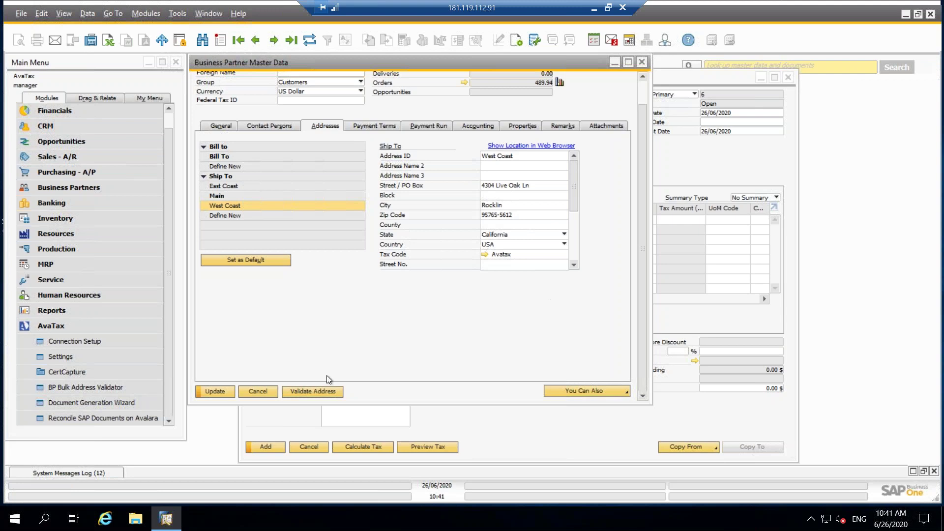
scroll(397, 337, "up", 1)
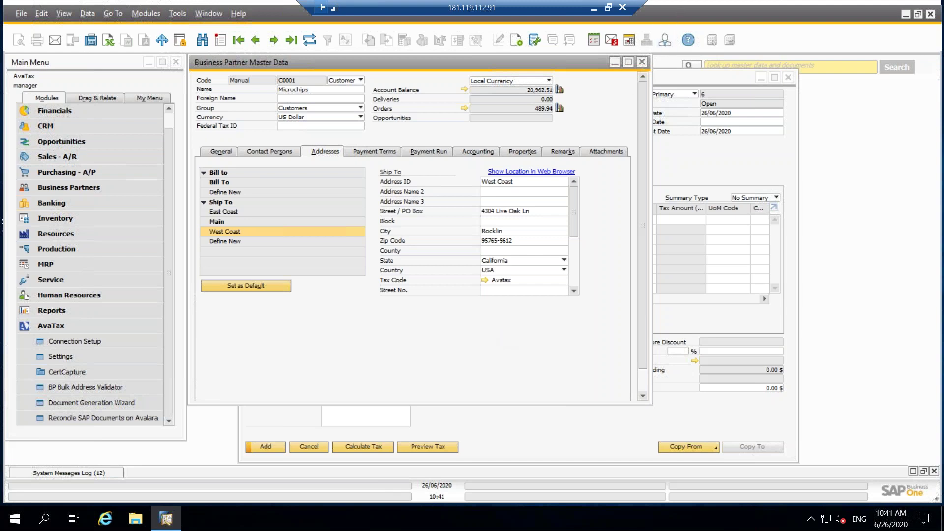
Close the customer record without saving and add item A00001 to the first order line.
left_click(641, 62)
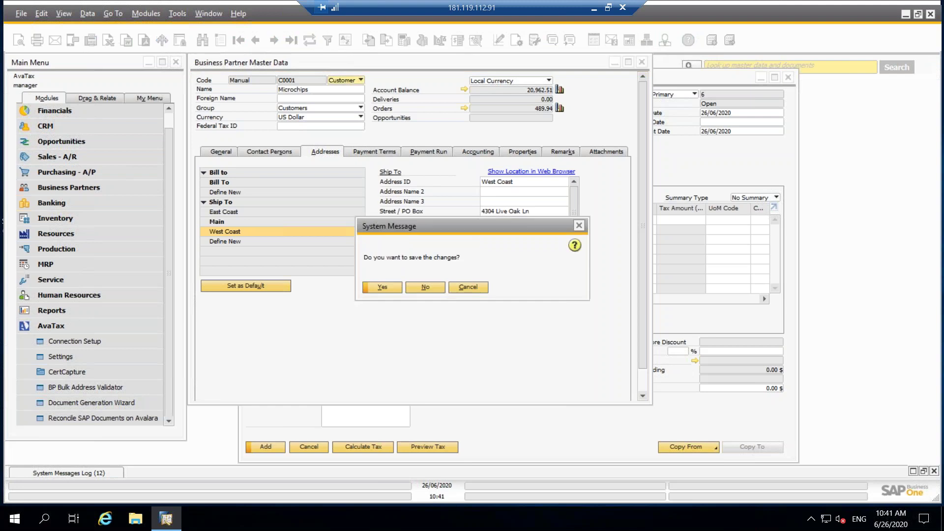
left_click(424, 287)
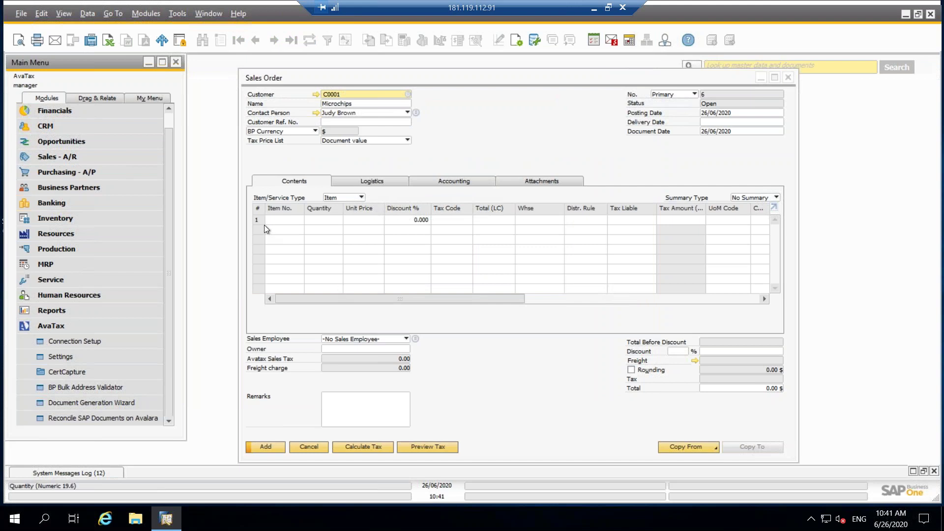
left_click(293, 223)
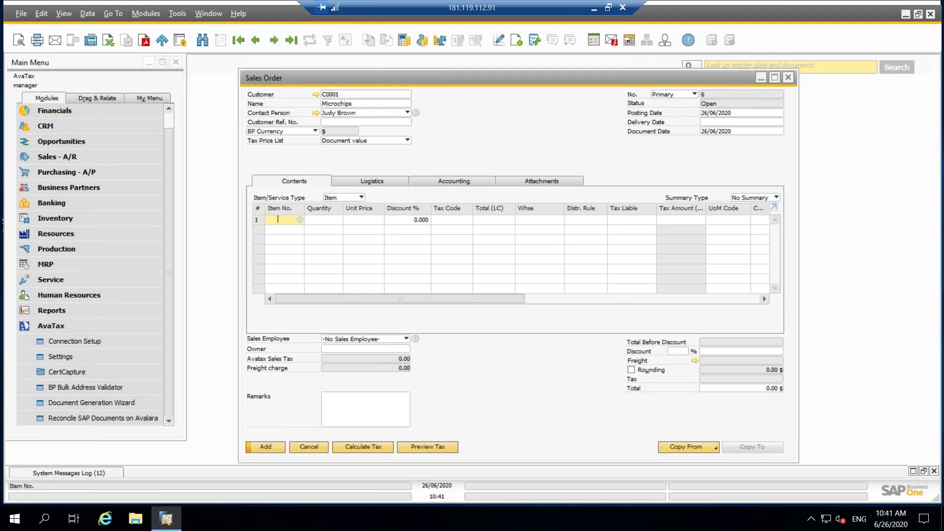
left_click(300, 218)
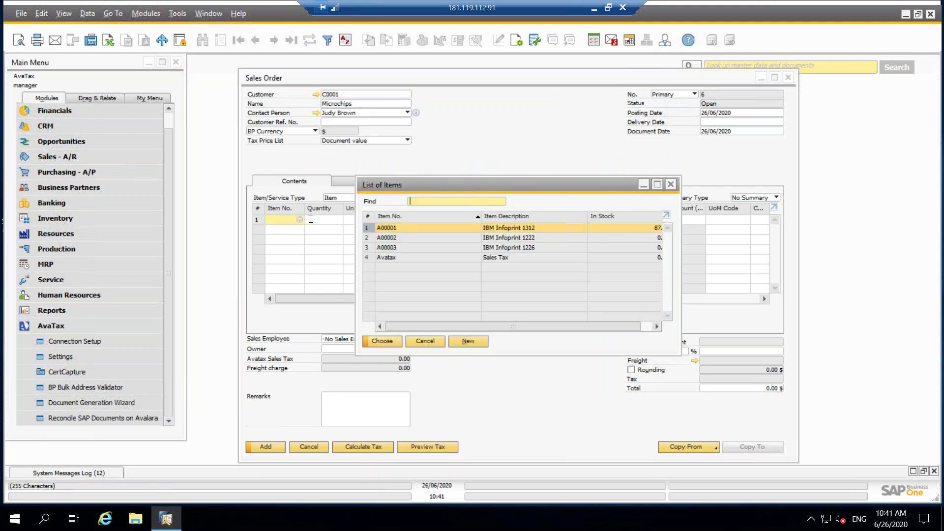
double_click(385, 230)
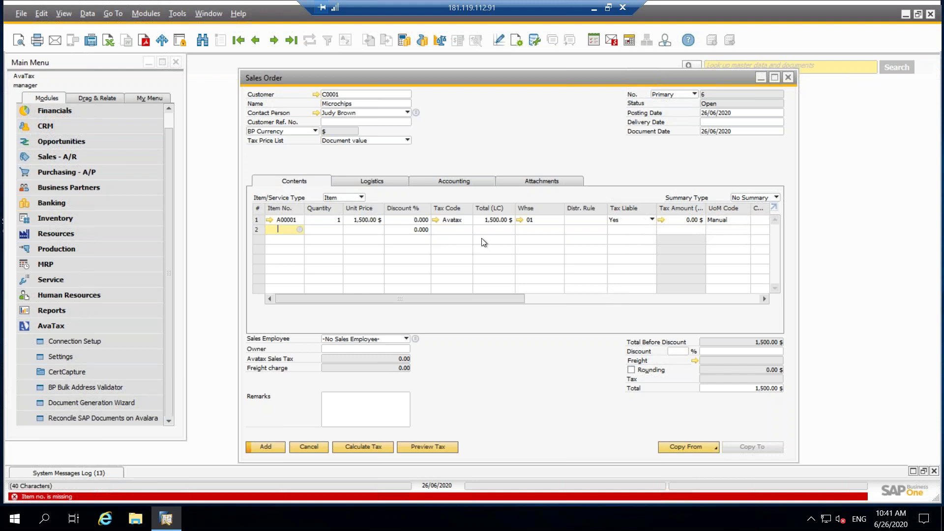
Set the order's delivery date to 26/06/2020.
left_click(733, 120)
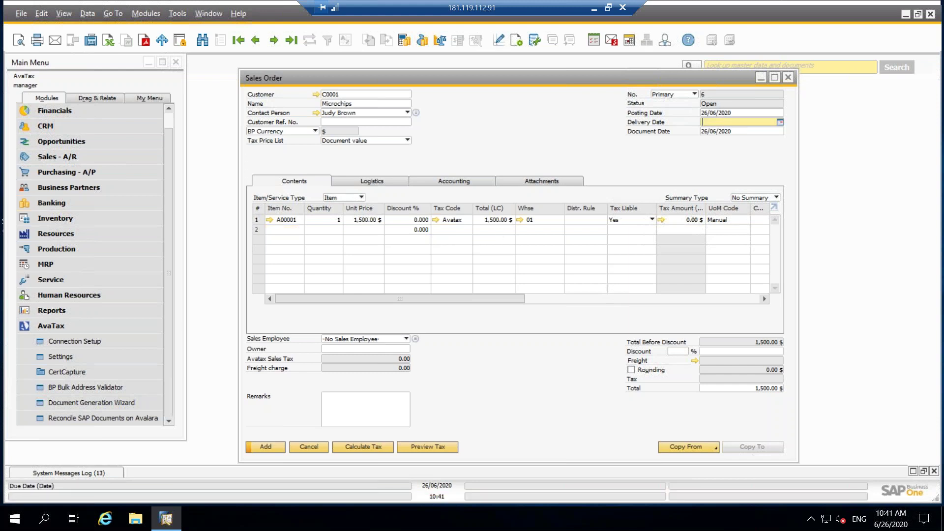
left_click(781, 124)
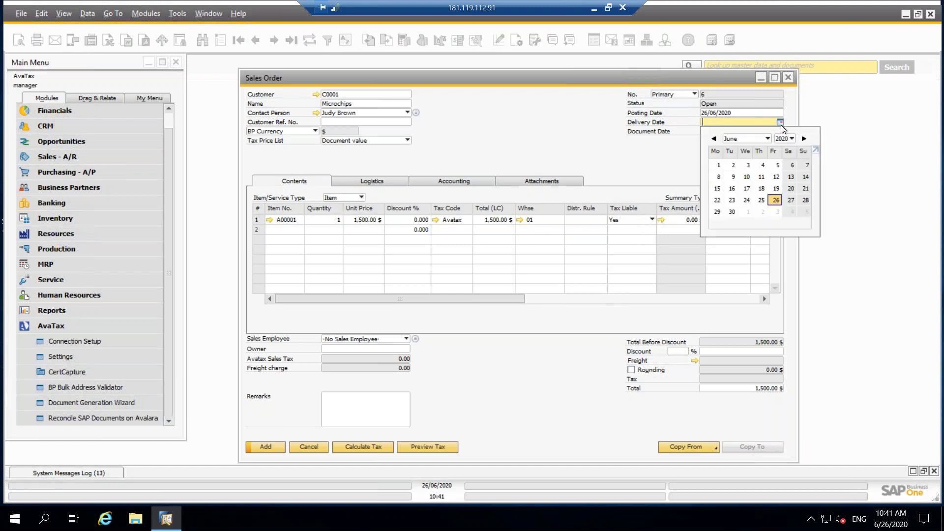
left_click(775, 200)
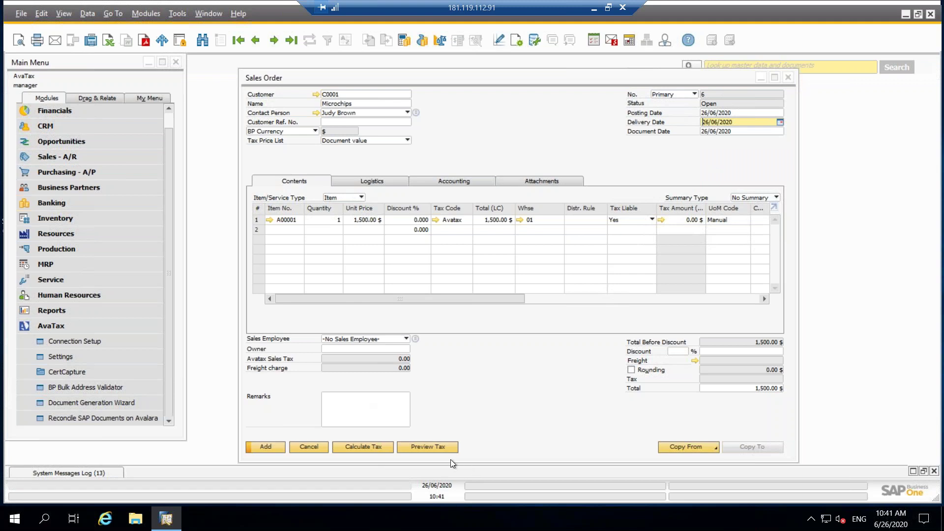
Apply the 26/06/2020 delivery date to the existing order rows.
left_click(432, 444)
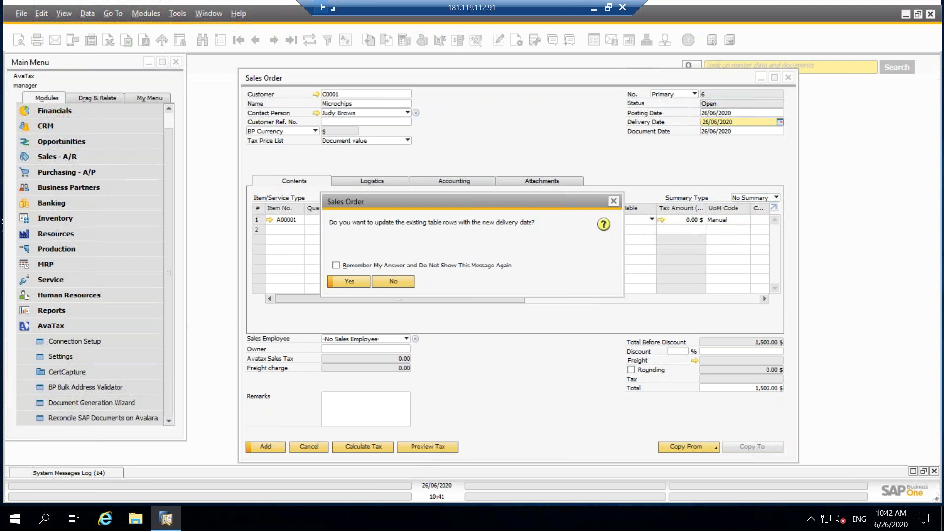
left_click(345, 284)
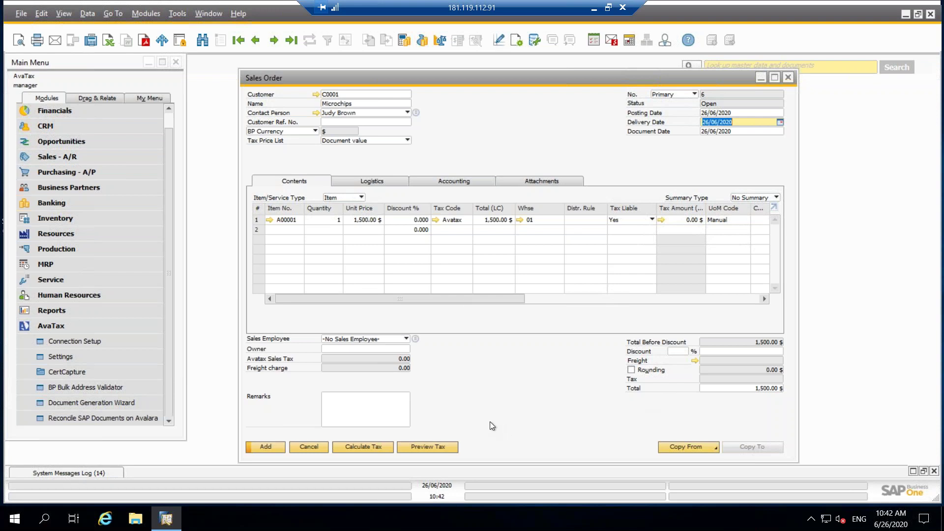
left_click(329, 219)
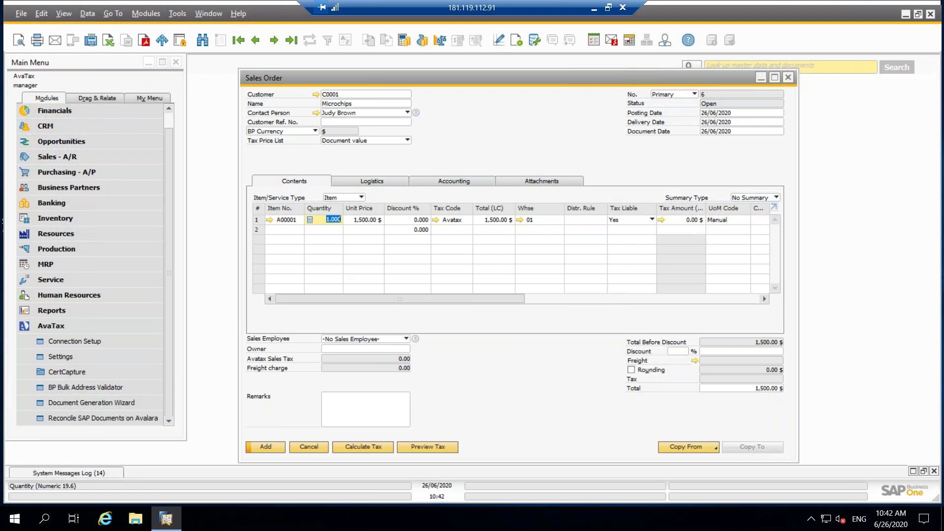
Show the Logistics addresses and preview AvaTax tax: 133.13 on 1,500.00, total 1,633.13.
left_click(379, 180)
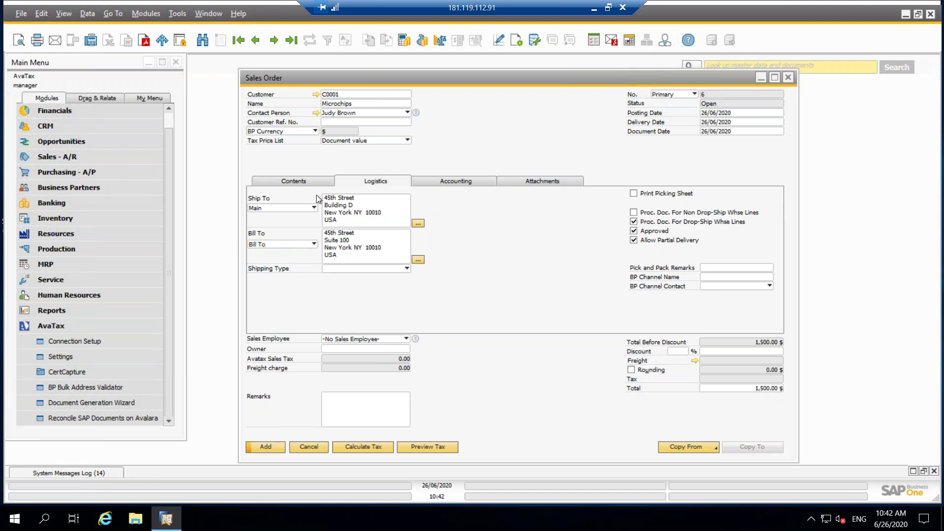
left_click(444, 447)
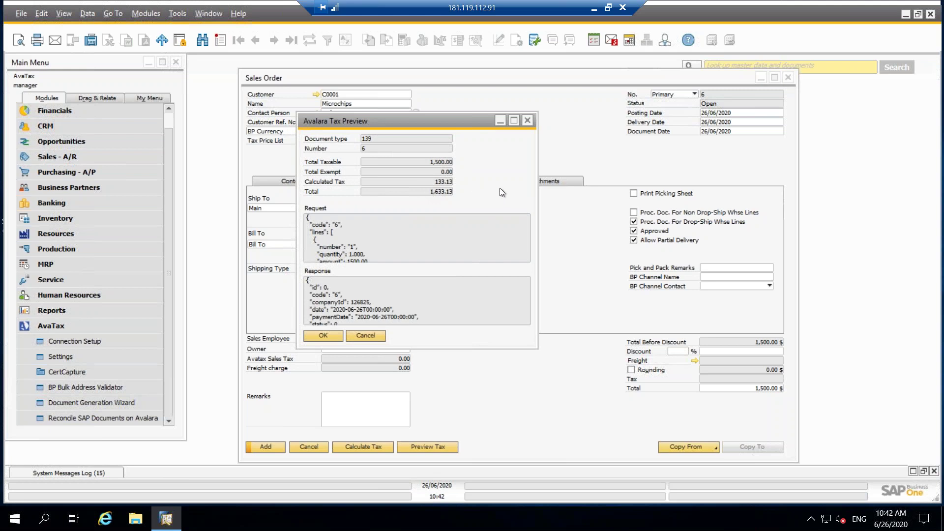
left_click(527, 120)
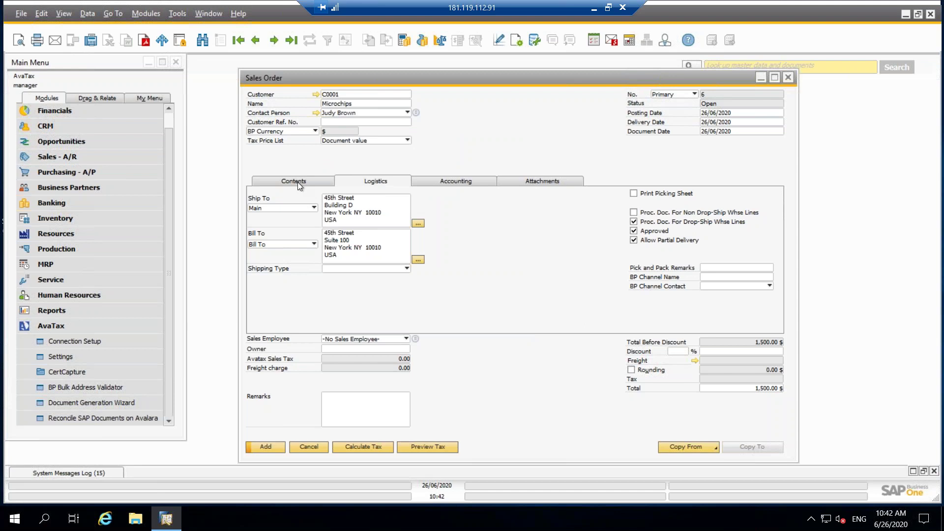
Ship to the West Coast address in Rocklin, CA, update rows, and preview tax of 108.75.
left_click(315, 206)
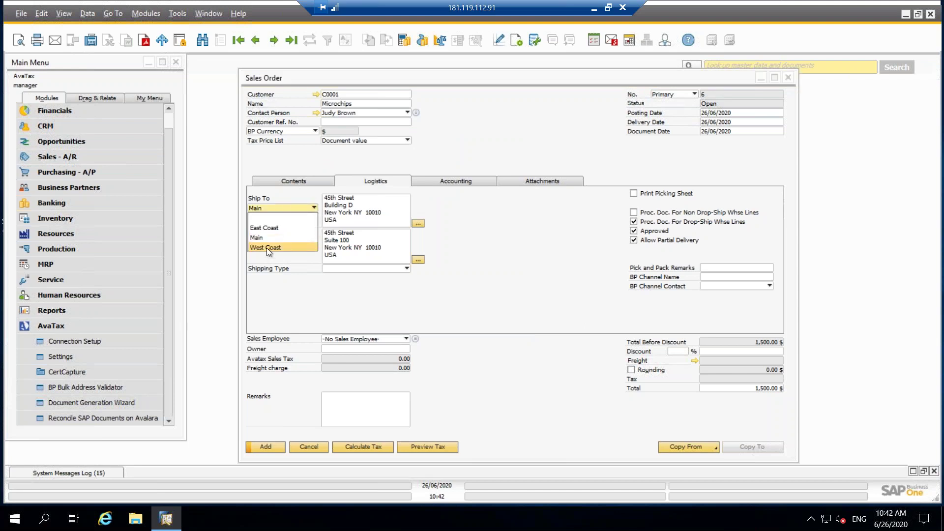
left_click(267, 248)
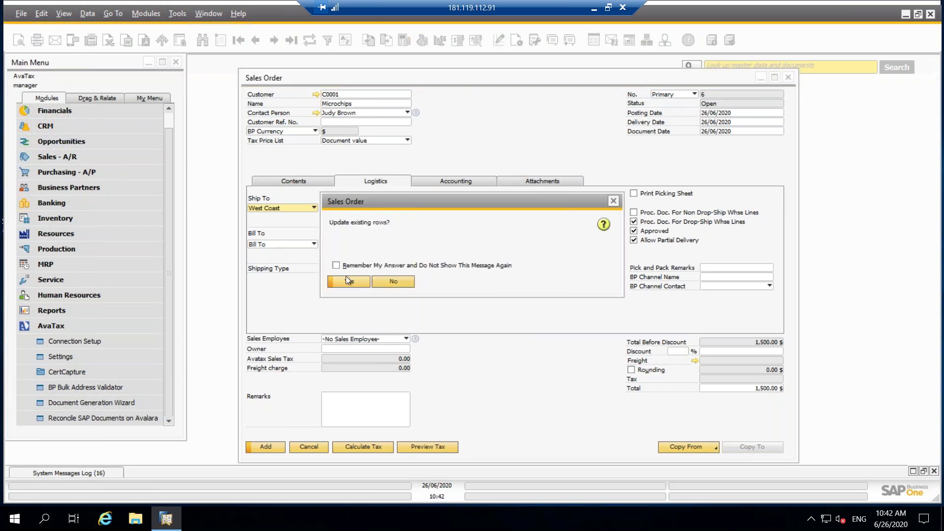
left_click(347, 281)
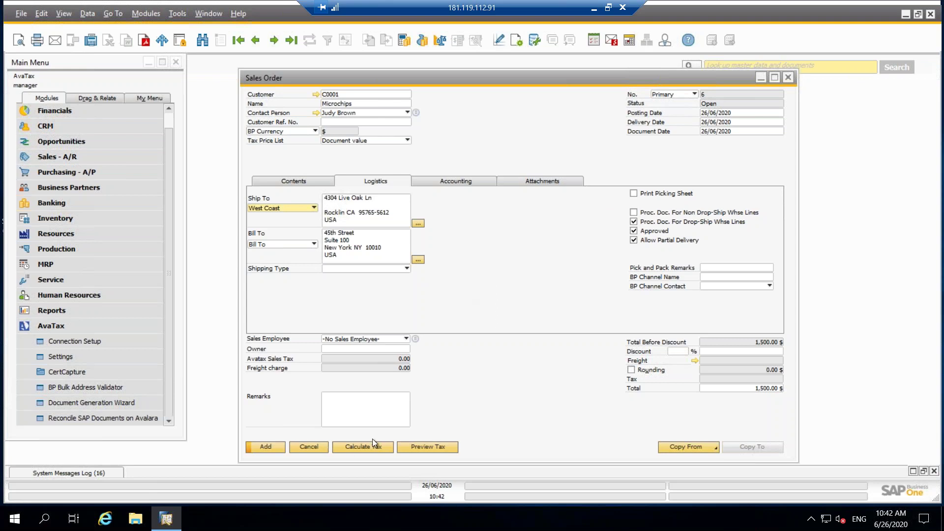
left_click(431, 447)
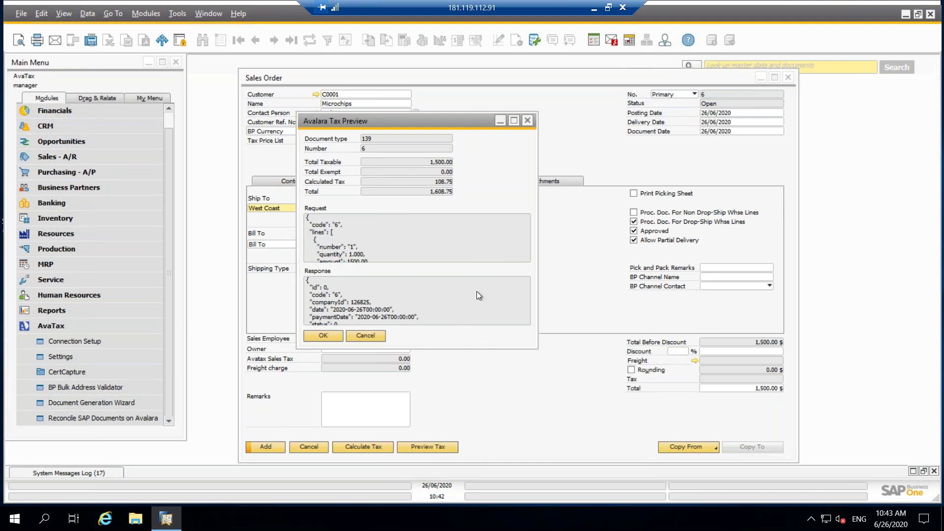
Read the tax preview's request and response JSON, then close the Avalara Tax Preview.
mouse_move(476, 294)
left_click(326, 334)
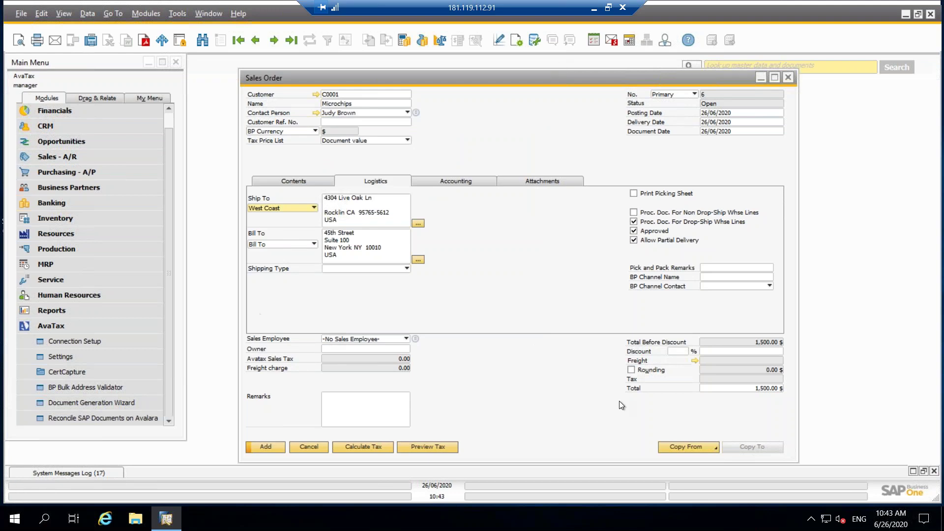
Add the sales order, reopen Sales Order 6, and copy it to an A/R invoice.
left_click(260, 448)
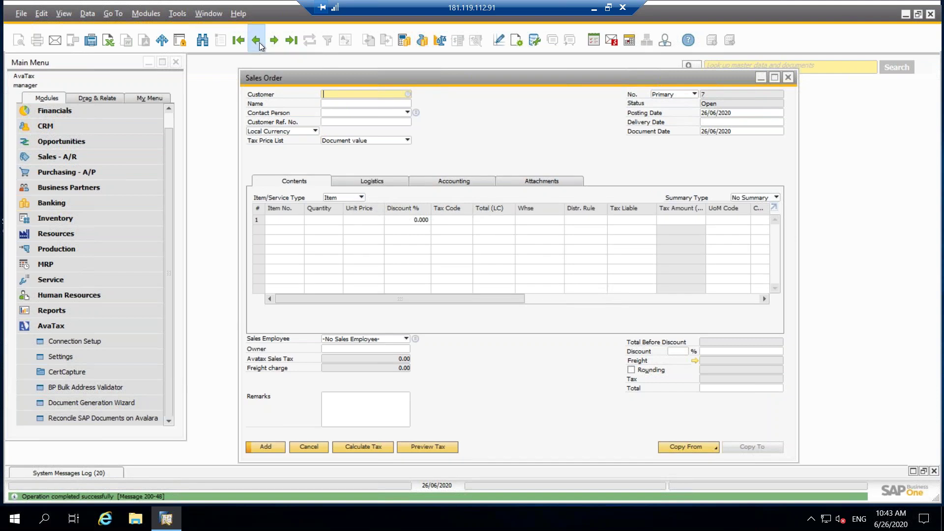
left_click(256, 41)
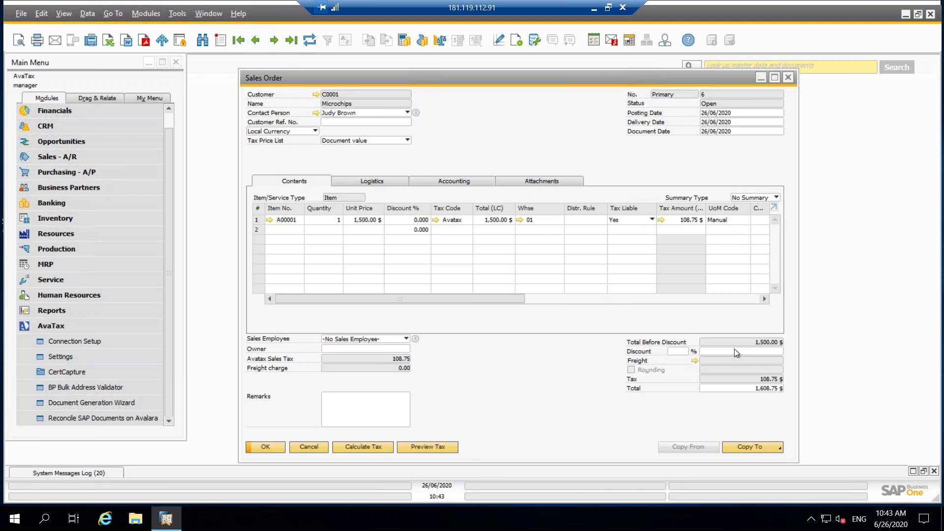
left_click(754, 449)
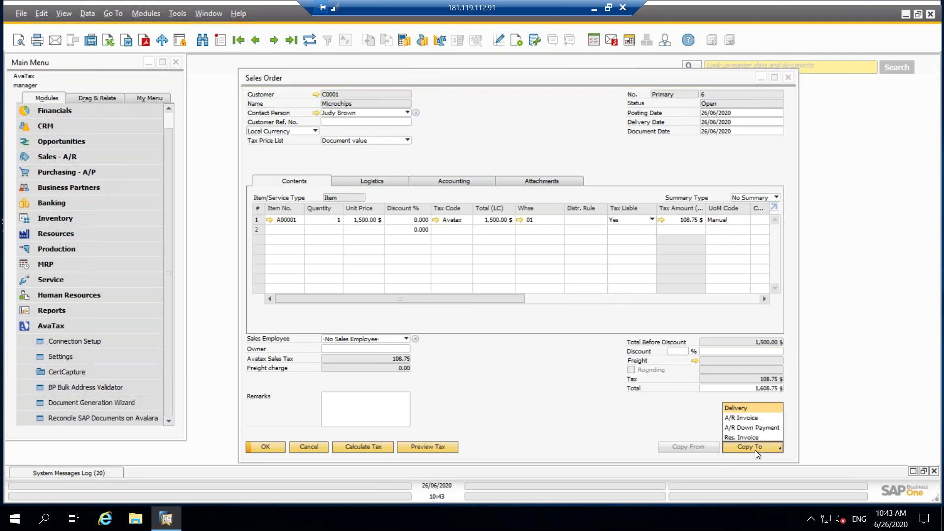
left_click(736, 418)
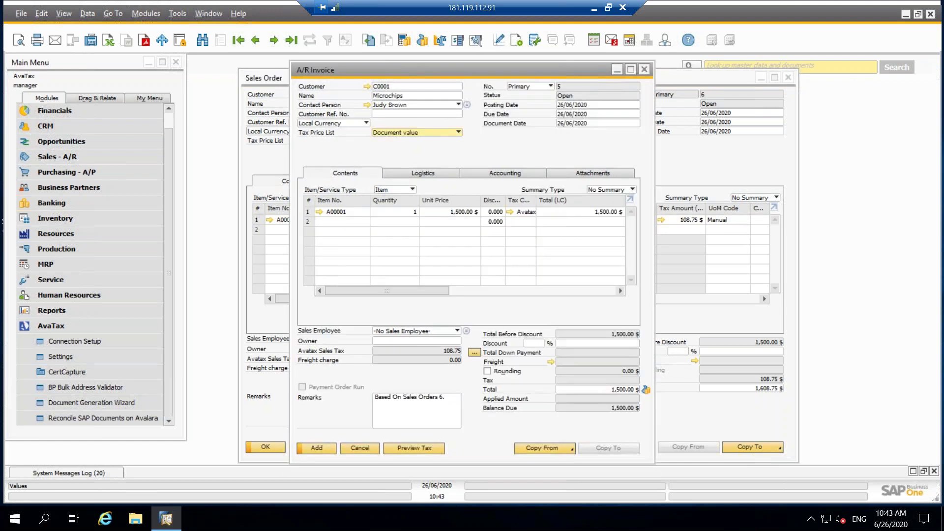
left_click(320, 212)
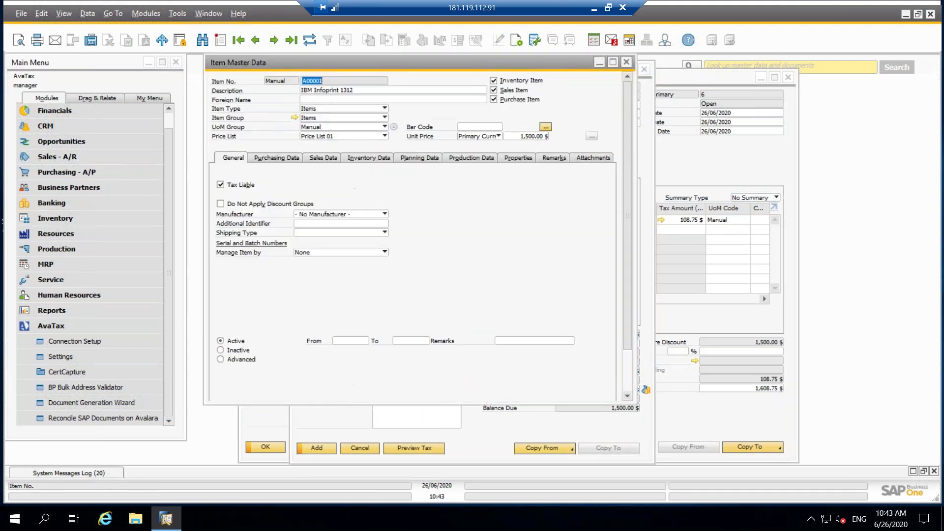
Display item A00001's user-defined fields, showing AvaTax TaxCode P0000000.
left_click(64, 15)
mouse_move(87, 13)
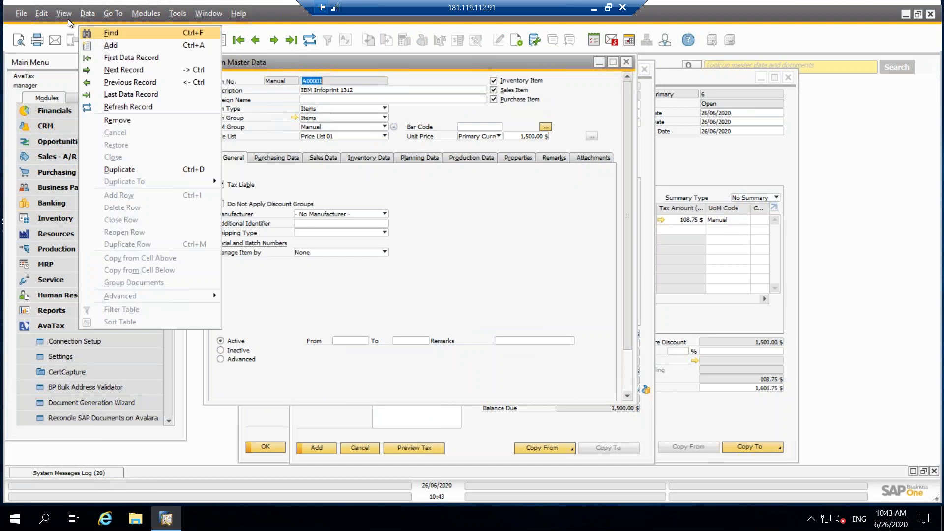
left_click(72, 35)
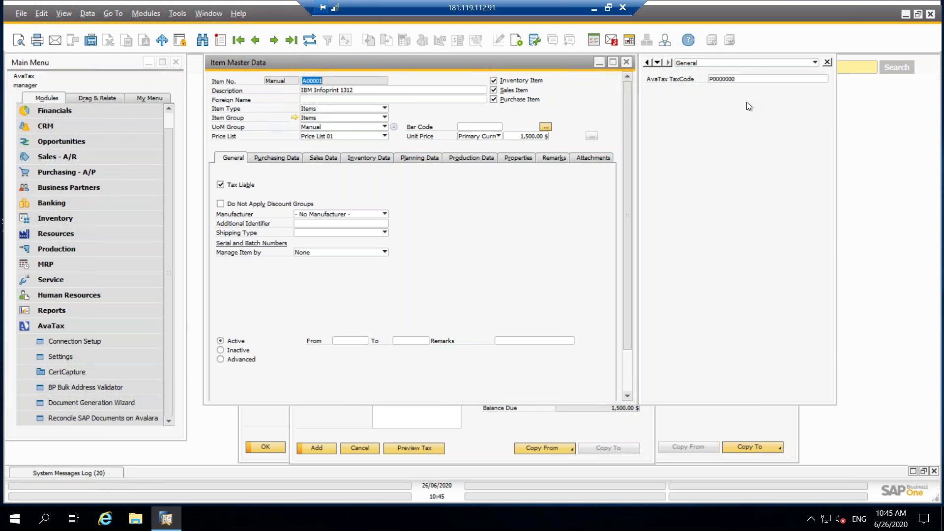
Bring the Microchips A/R invoice draft back in front of Item Master Data.
left_click(337, 426)
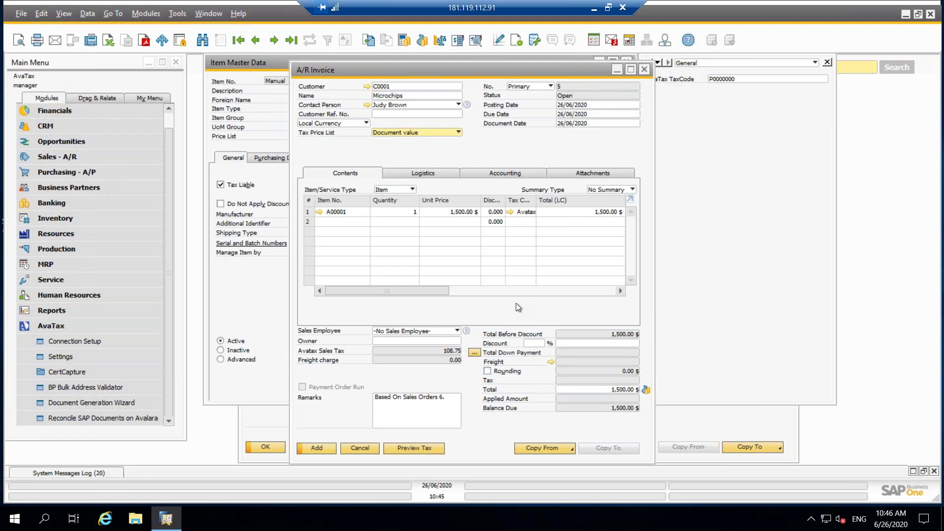
Have AvaTax calculate 108.75 tax on the invoice, then minimize the remote session to reach Chrome.
left_click(409, 175)
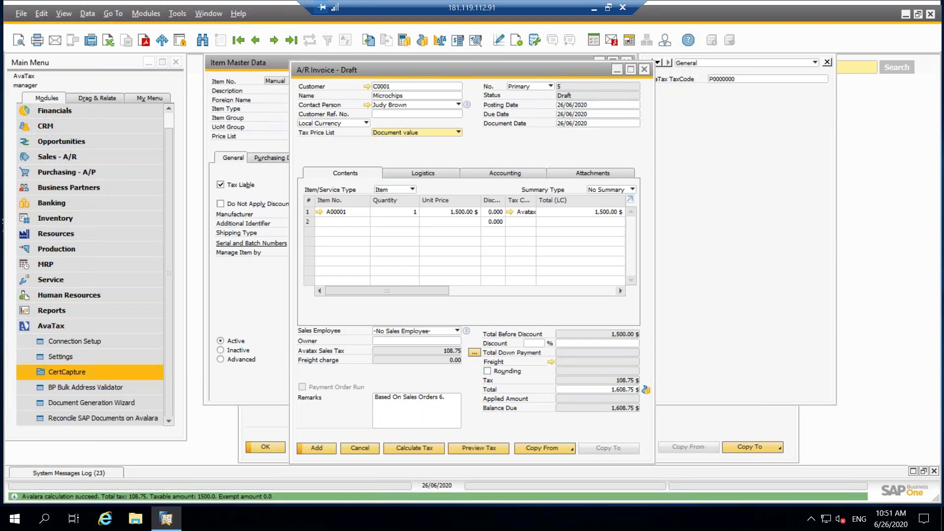
key("alt+Tab")
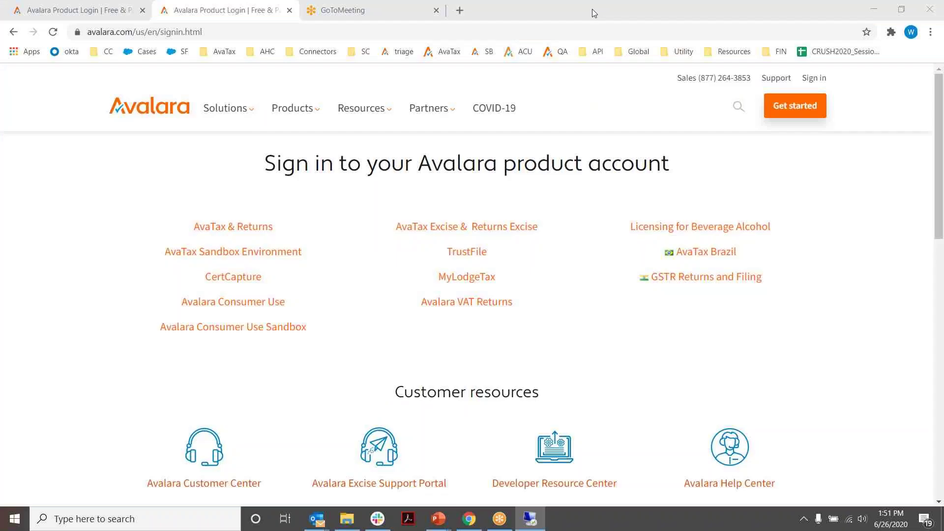
left_click(593, 10)
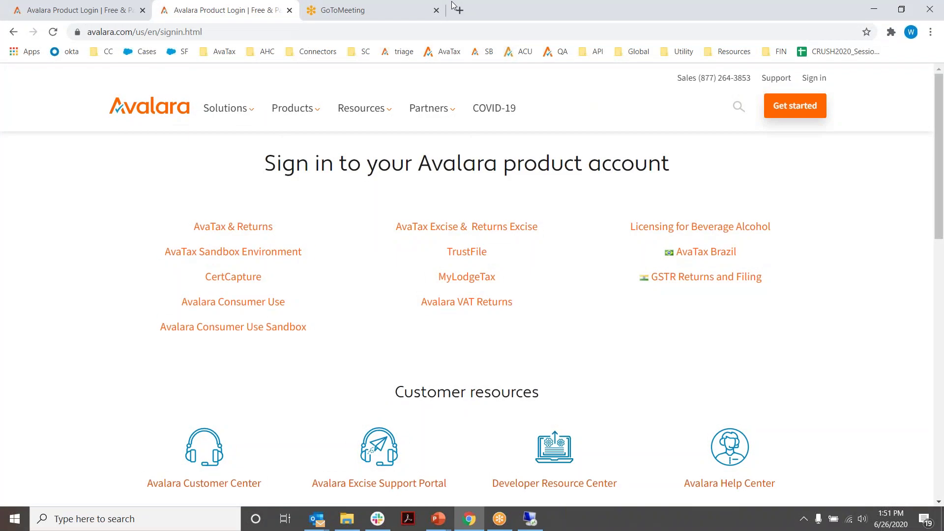
Log in to the AvaTax portal with saved credentials and open Transactions > Transactions.
left_click(448, 51)
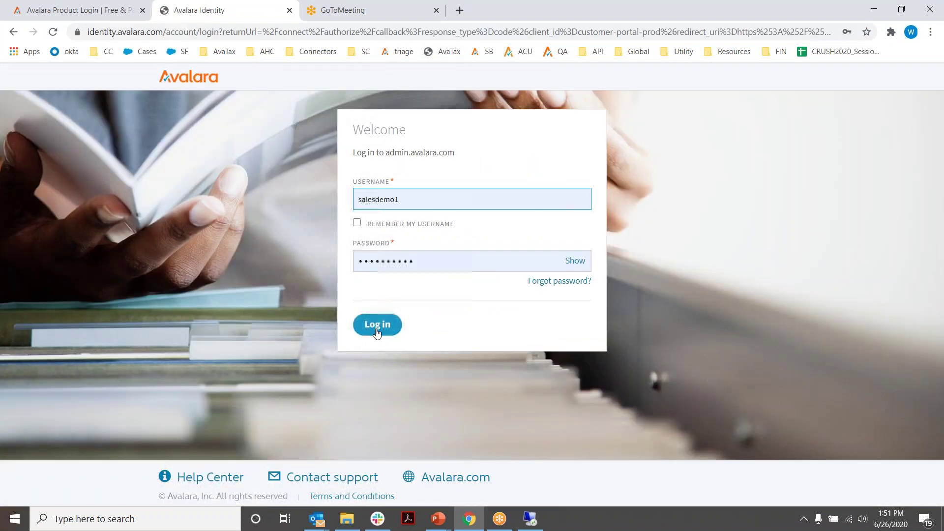
left_click(379, 326)
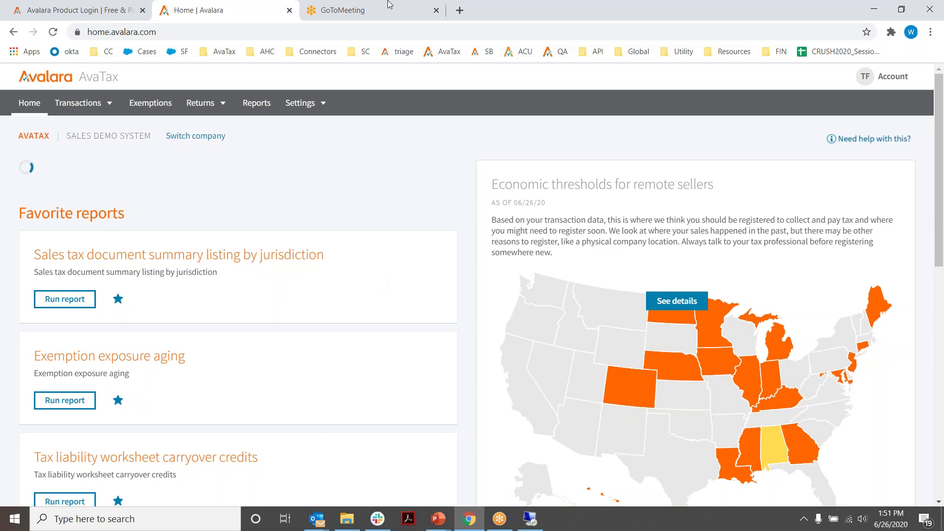
left_click(305, 105)
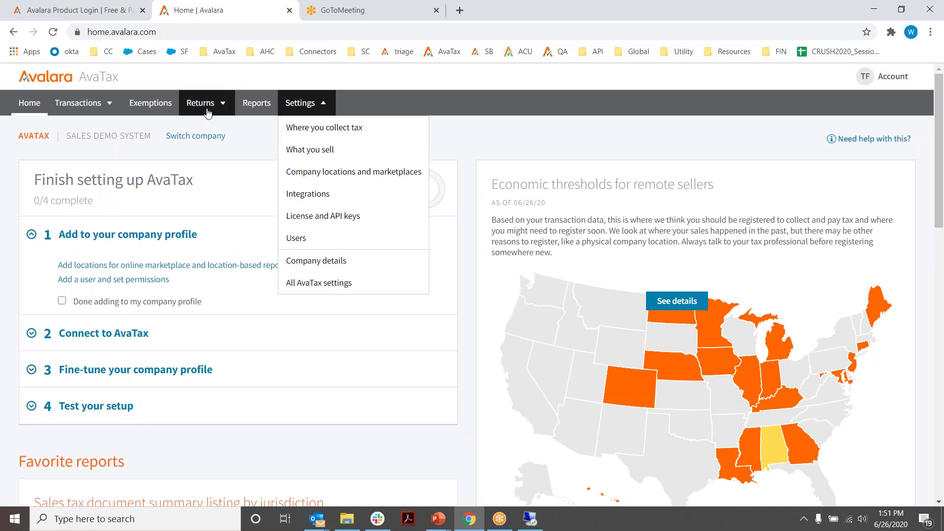
left_click(69, 105)
left_click(87, 130)
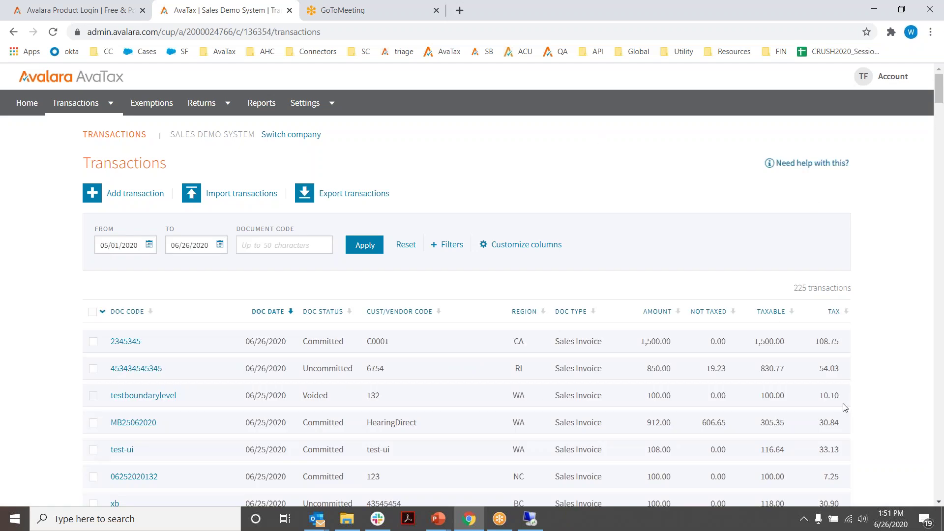
Open invoice 2345345 and review item 1's tax: state 90.00, county 3.75, special 15.00.
left_click(126, 342)
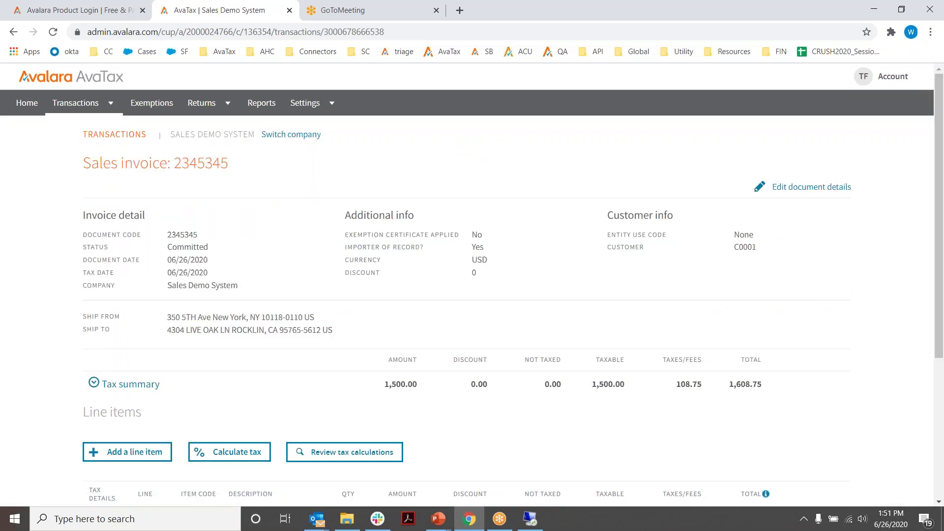
scroll(552, 297, "down", 3)
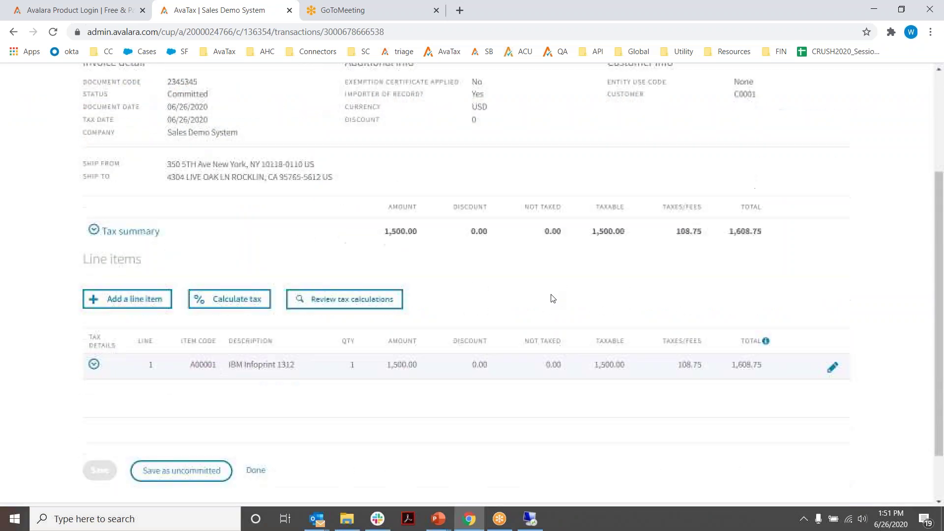
left_click(95, 366)
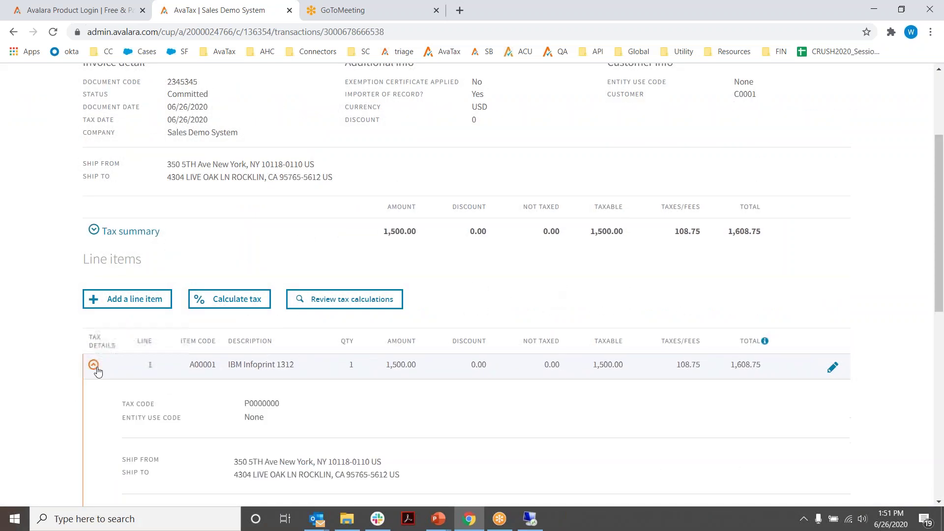
scroll(80, 379, "down", 3)
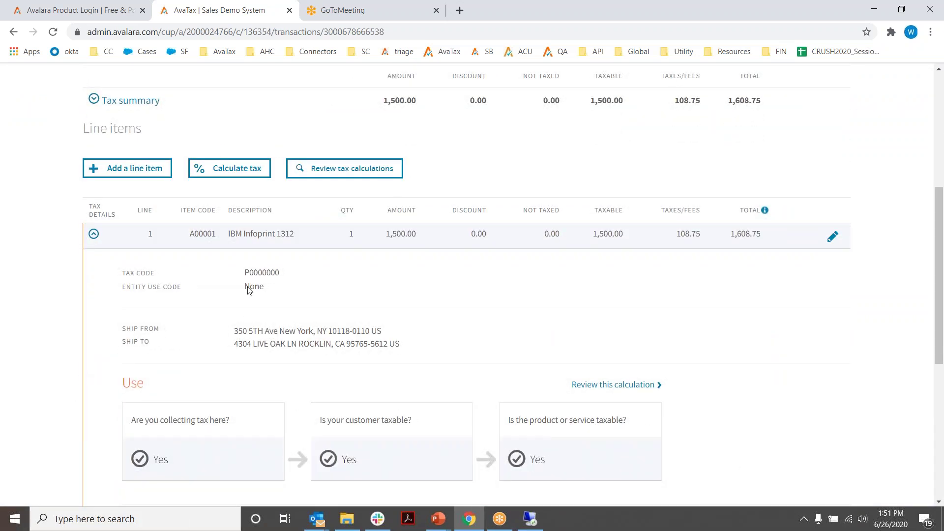
scroll(425, 312, "down", 5)
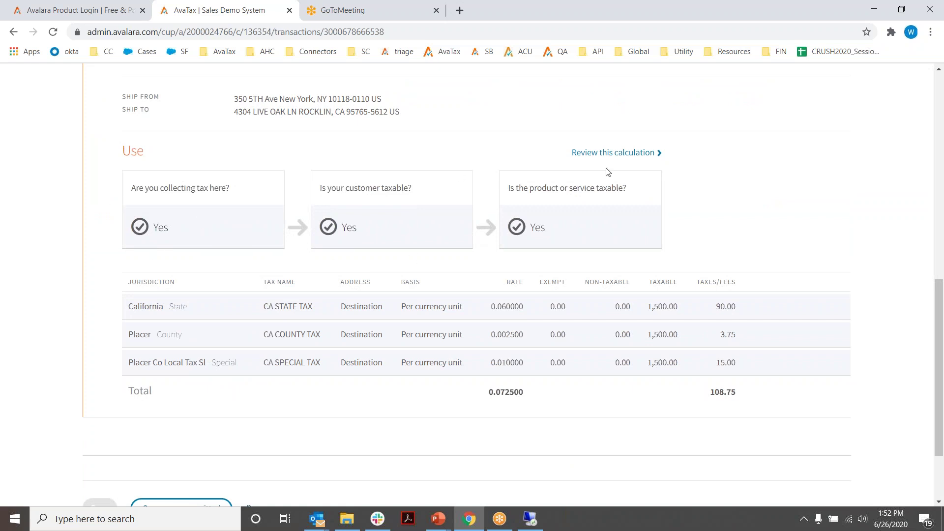
left_click(623, 153)
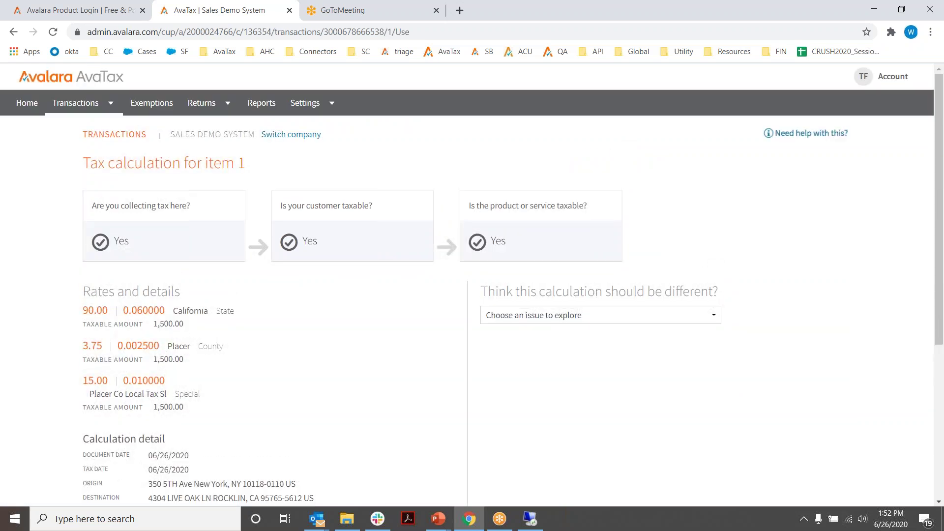
scroll(415, 382, "down", 3)
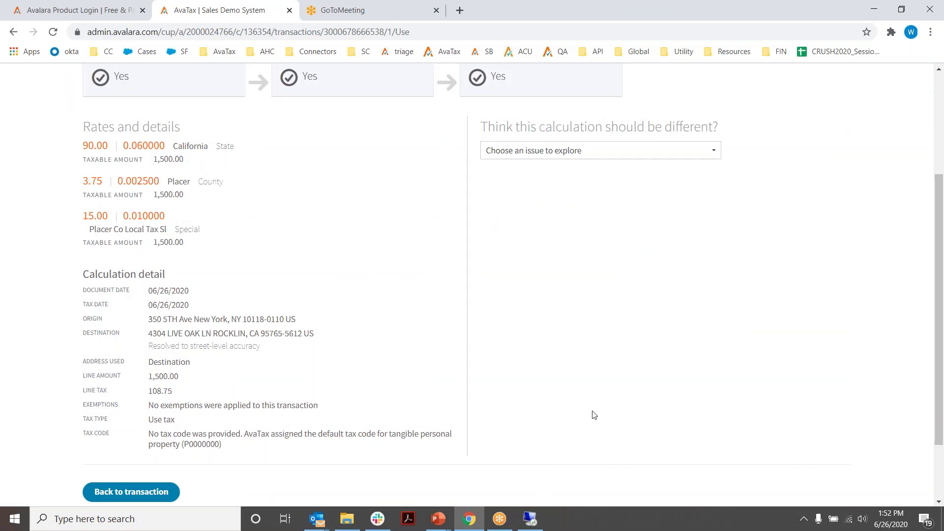
scroll(817, 261, "up", 3)
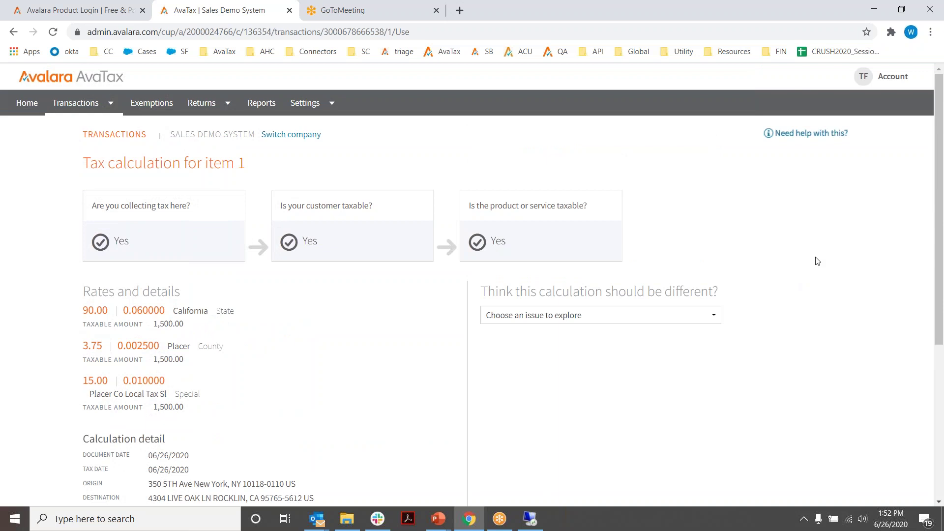
Open the AvaTax Reports page, then return to the PowerPoint Integration Demo slide show.
left_click(252, 104)
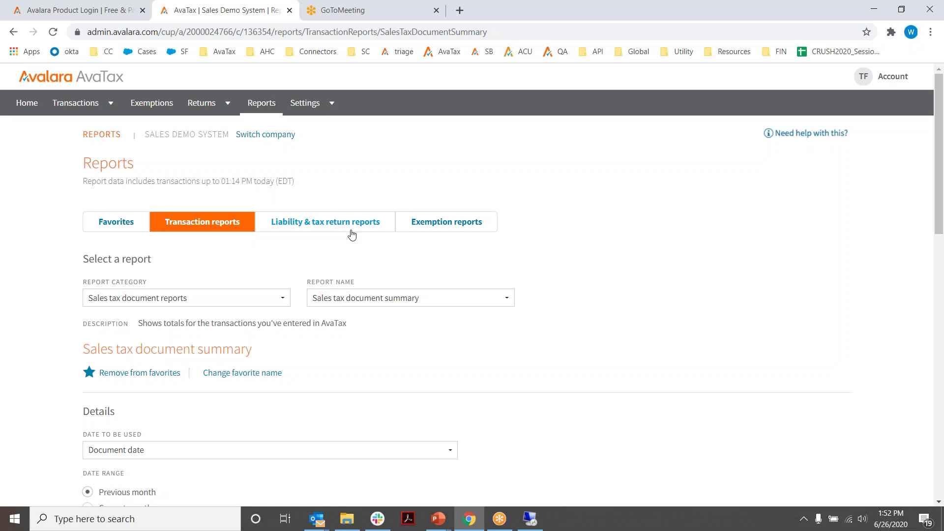
left_click(446, 525)
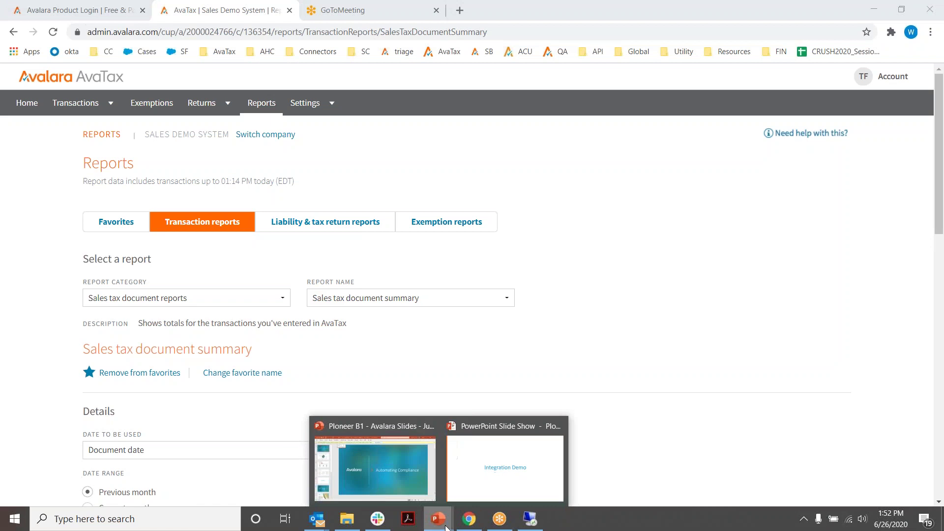
left_click(458, 485)
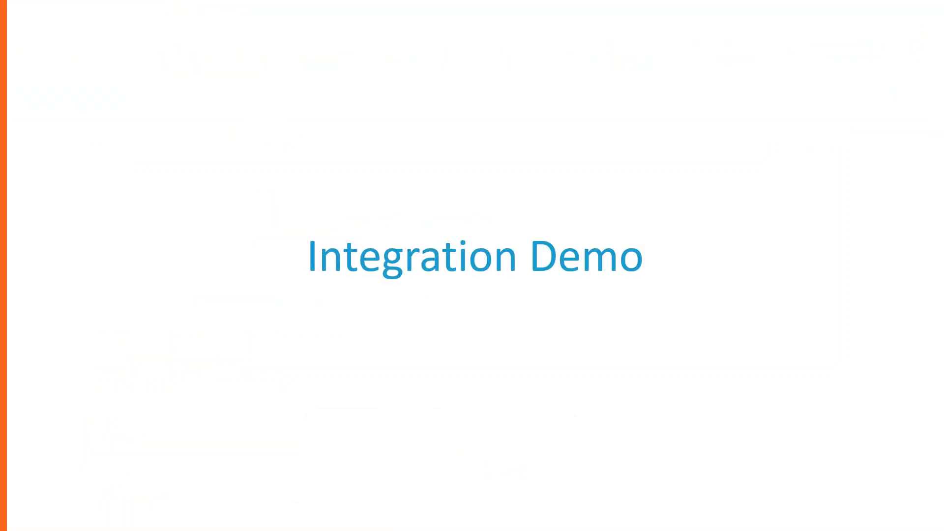